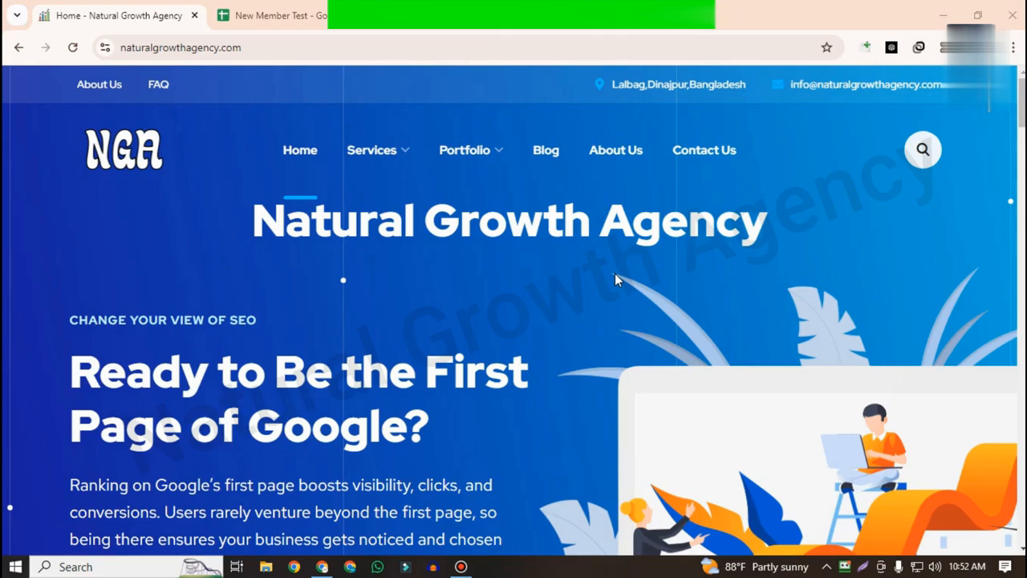
# - Open the New Member Test spreadsheet and review the brand profile rows above the backlink table
pyautogui.click(276, 15)
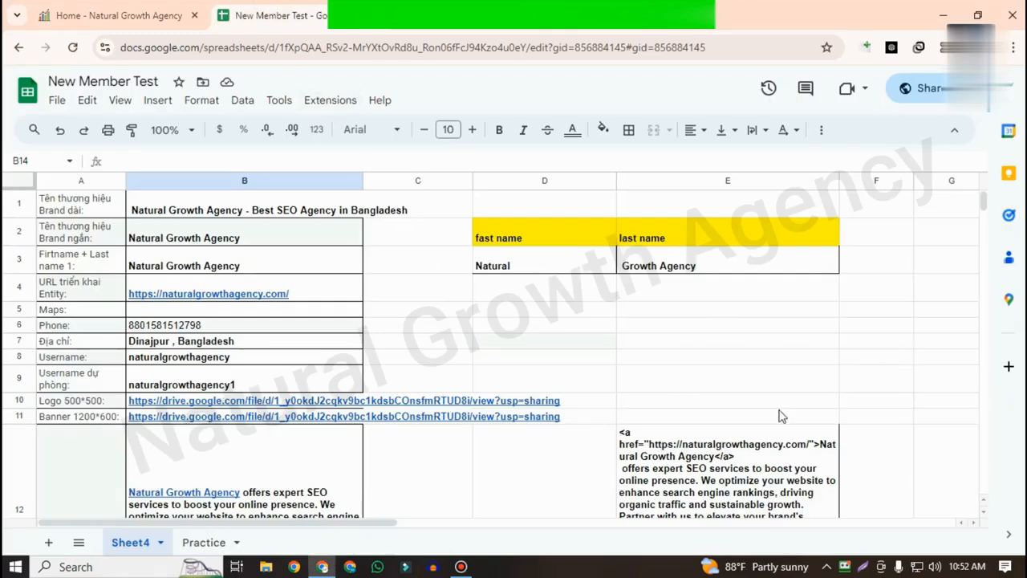
pyautogui.scroll(-3, 562, 417)
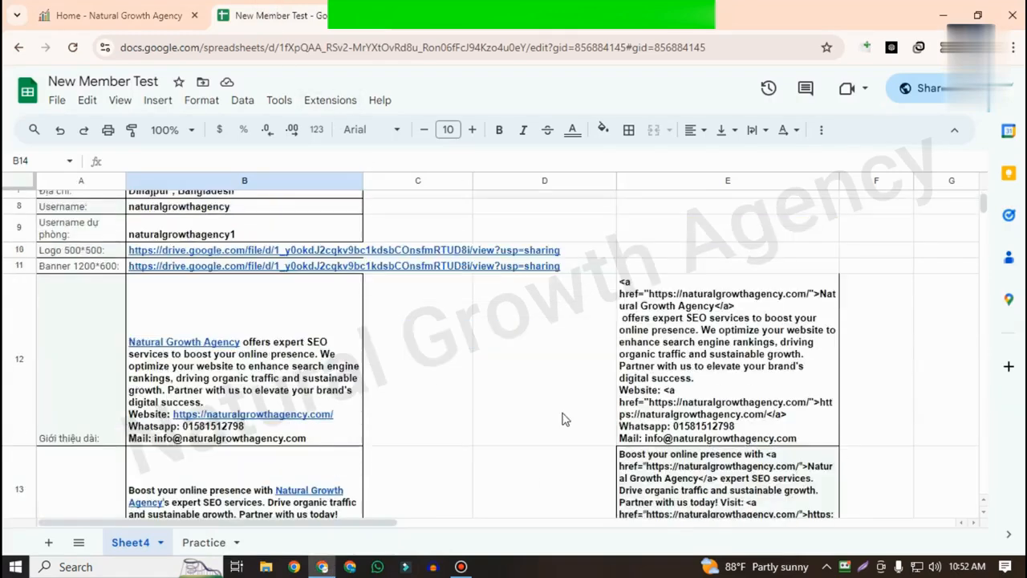
pyautogui.scroll(3, 561, 417)
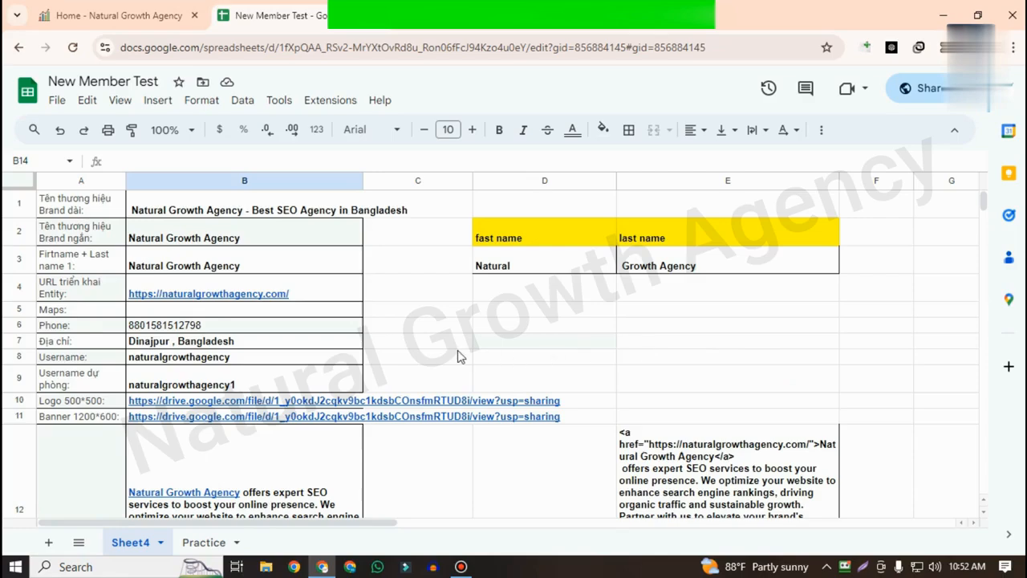
pyautogui.scroll(-1, 461, 356)
pyautogui.scroll(-5, 459, 355)
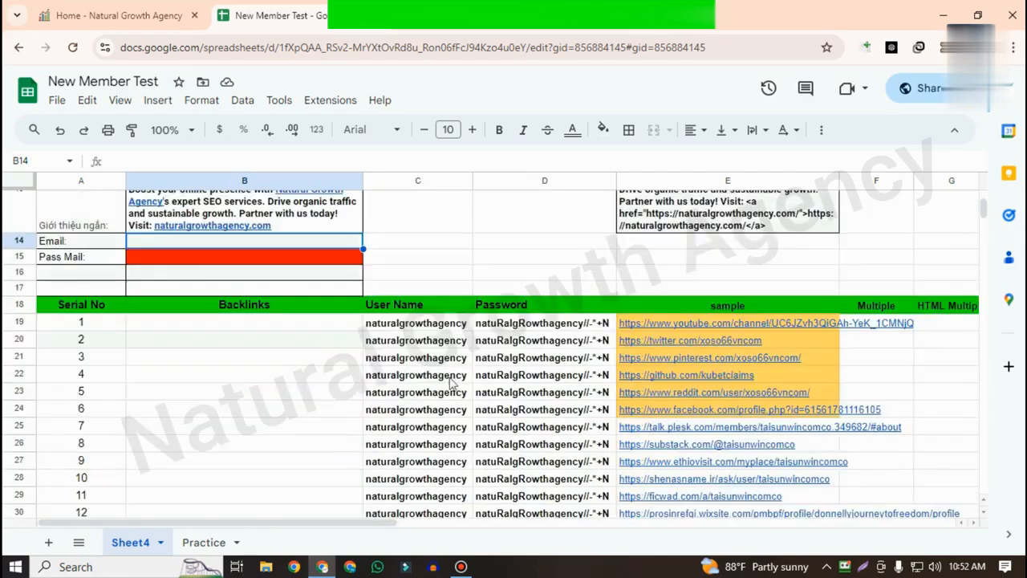
pyautogui.scroll(5, 453, 381)
pyautogui.scroll(1, 452, 384)
pyautogui.click(883, 295)
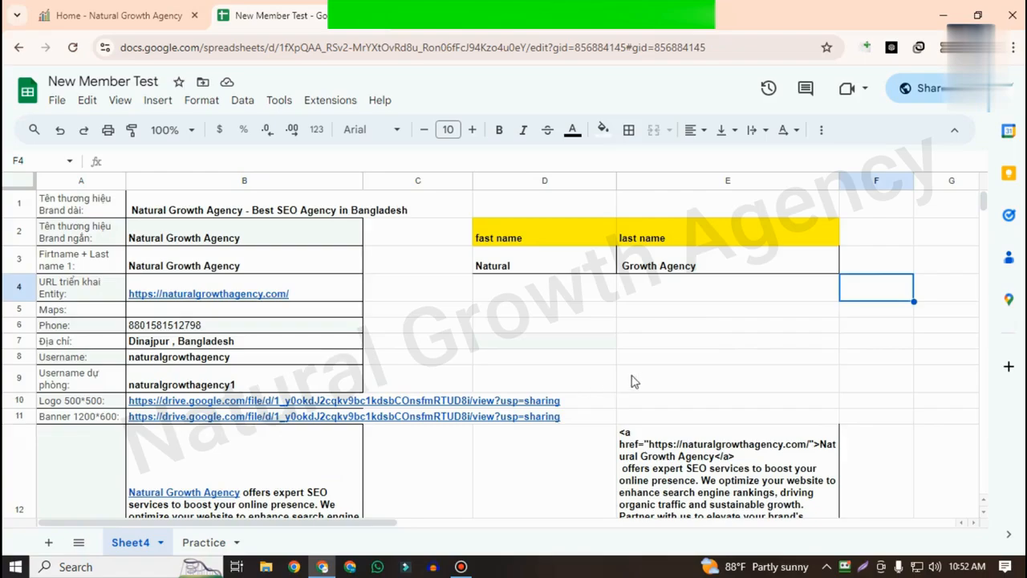
# - Examine the backlink table's user name, password and sample link columns on Sheet4
pyautogui.scroll(-2, 638, 382)
pyautogui.scroll(-8, 639, 382)
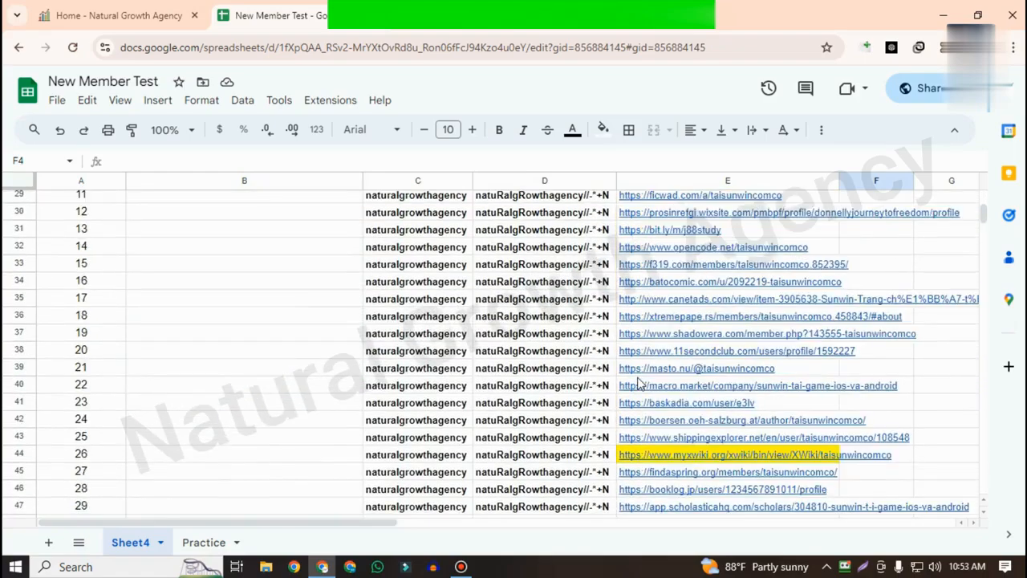
pyautogui.scroll(4, 681, 329)
pyautogui.scroll(2, 681, 329)
pyautogui.scroll(-2, 707, 480)
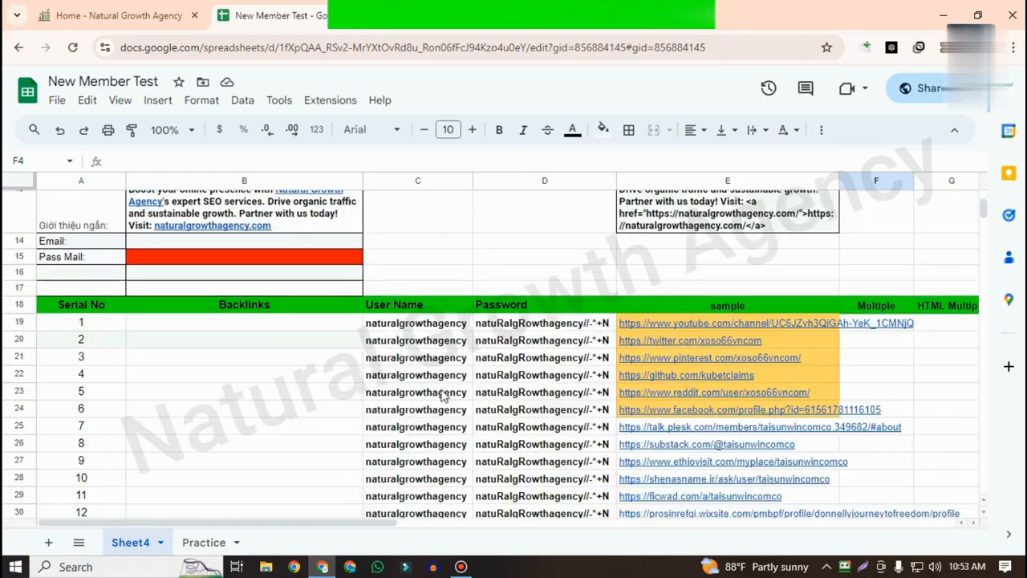
pyautogui.scroll(1, 527, 433)
pyautogui.scroll(3, 537, 432)
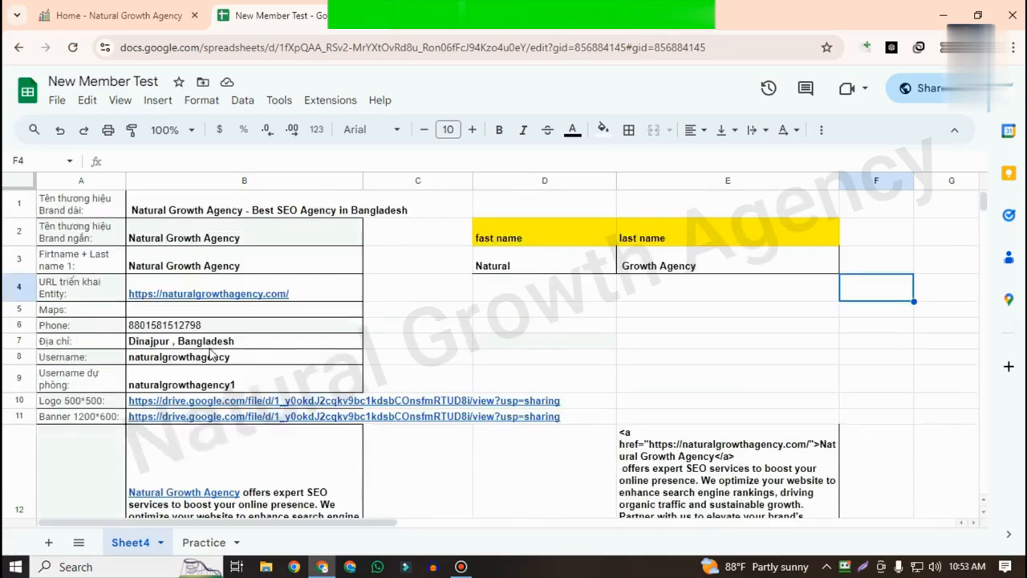
# - Review the logo and banner links and the long and short company descriptions, including their HTML versions
pyautogui.scroll(2, 212, 353)
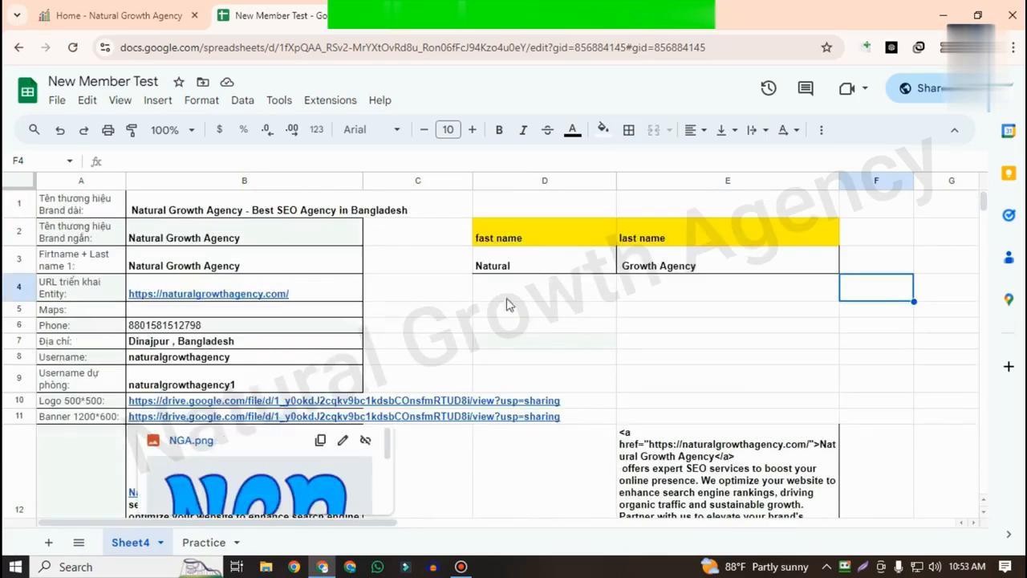
pyautogui.click(764, 341)
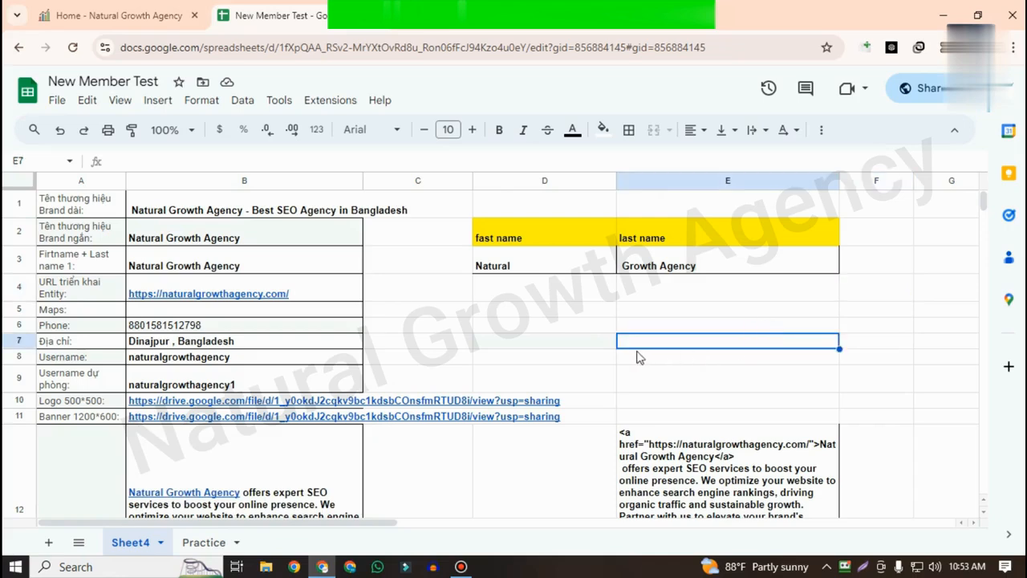
pyautogui.scroll(-1, 638, 357)
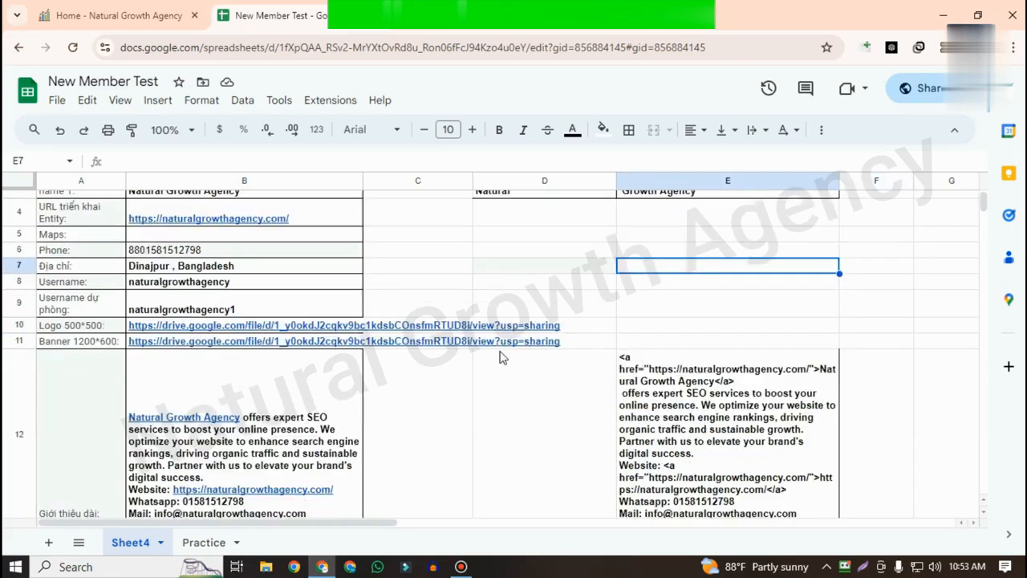
pyautogui.scroll(1, 504, 357)
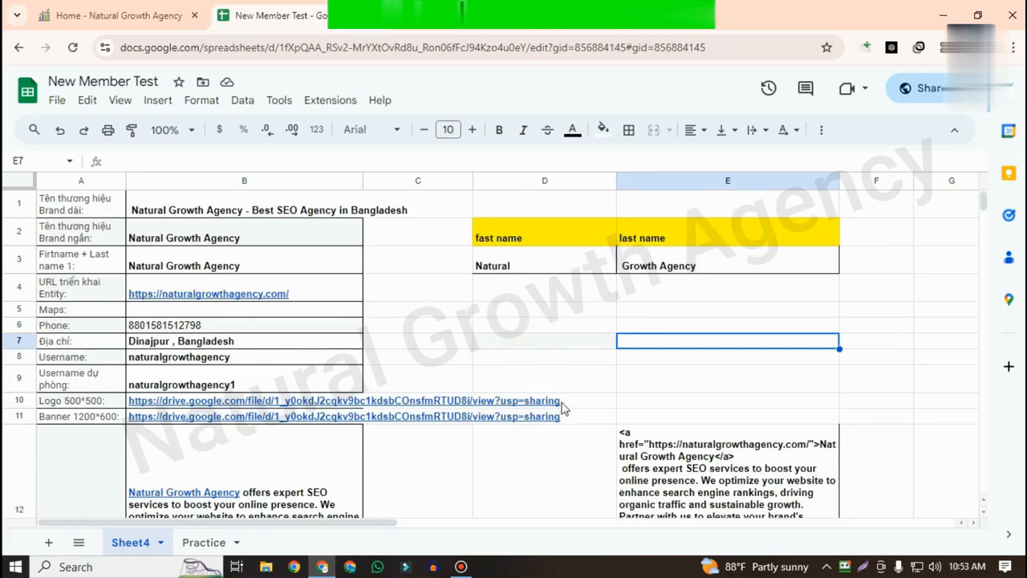
pyautogui.scroll(-3, 582, 394)
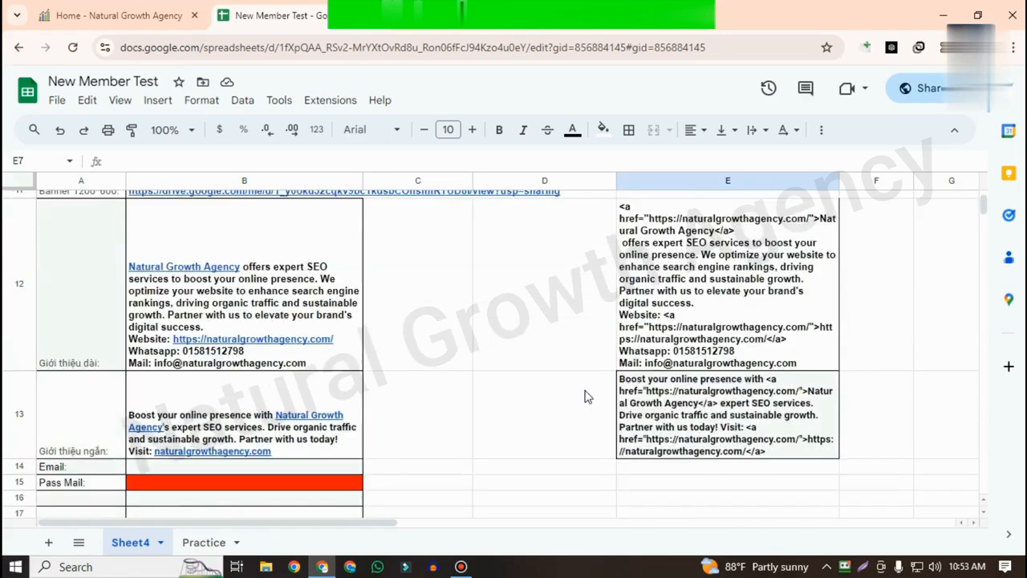
pyautogui.scroll(-6, 584, 394)
pyautogui.scroll(10, 584, 398)
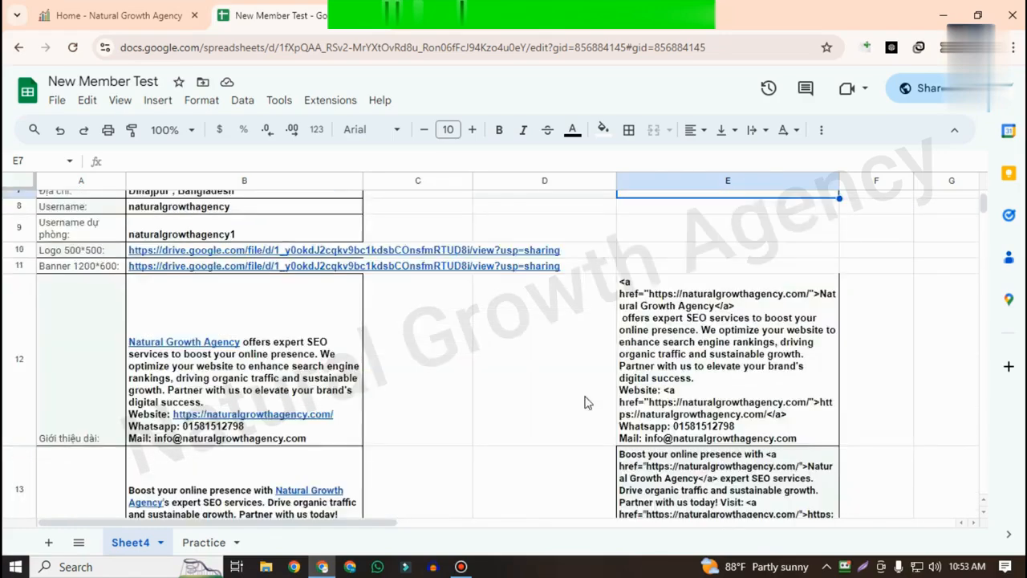
pyautogui.scroll(3, 585, 402)
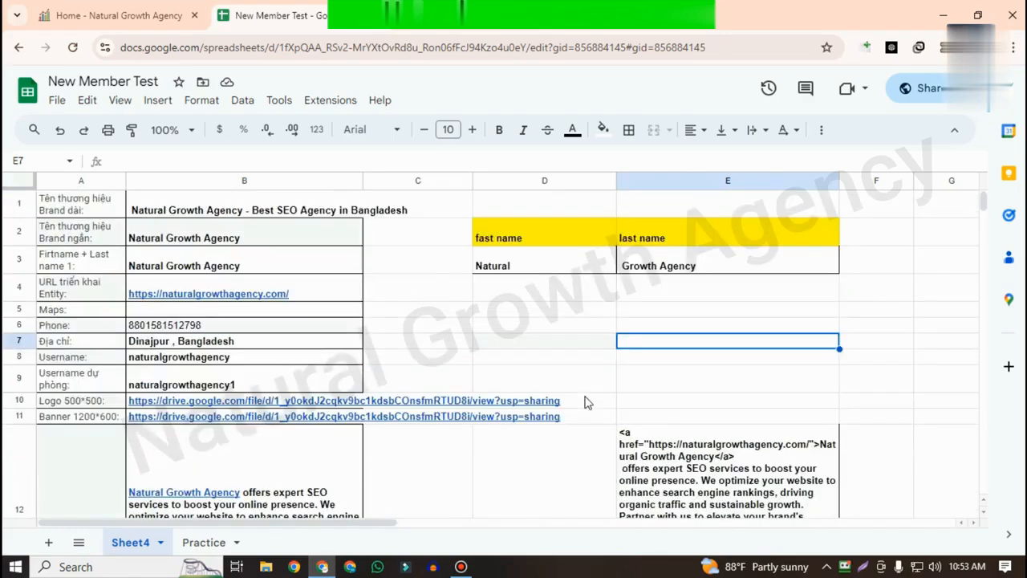
pyautogui.click(853, 302)
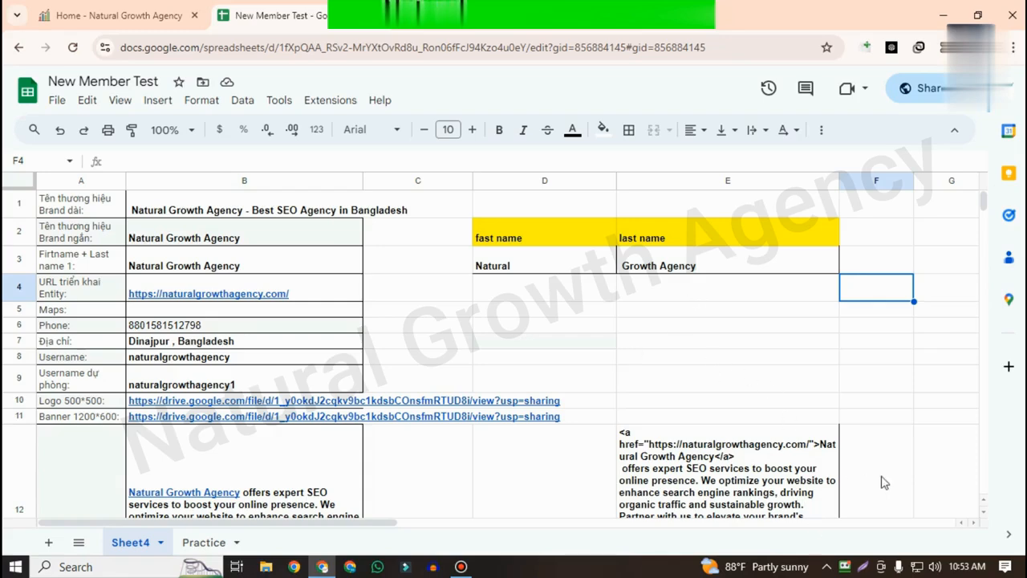
# - Switch to the RoboForm Editor, expand the NGA identity and look through its Custom fields
pyautogui.click(844, 574)
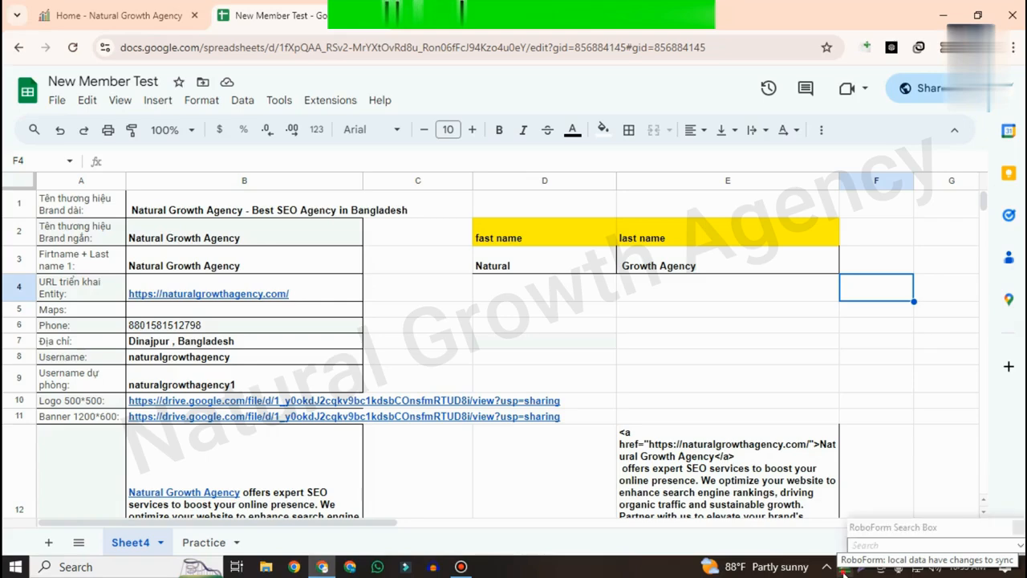
pyautogui.doubleClick(844, 575)
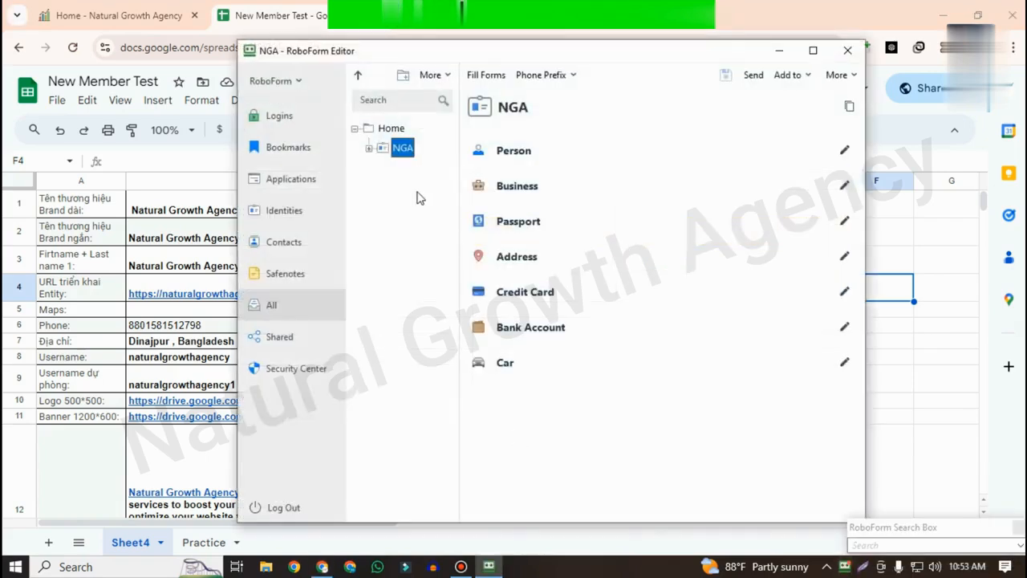
pyautogui.click(369, 148)
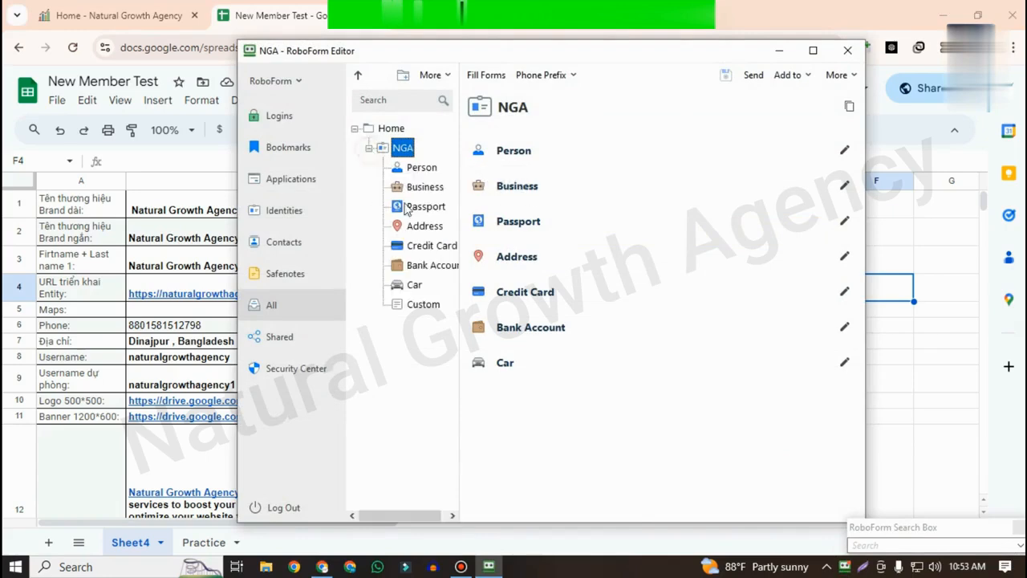
pyautogui.click(425, 305)
pyautogui.scroll(-6, 612, 367)
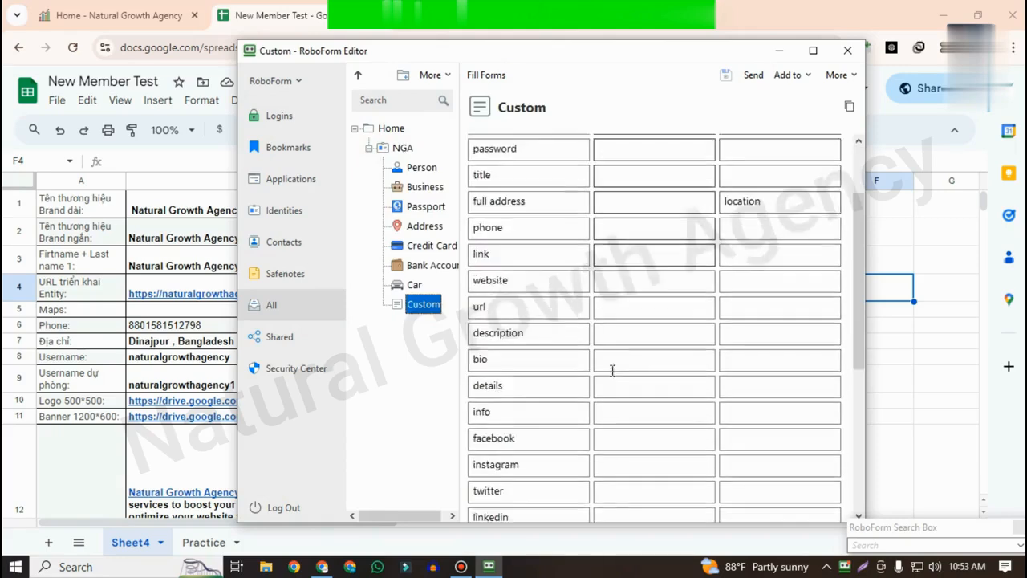
pyautogui.scroll(6, 548, 371)
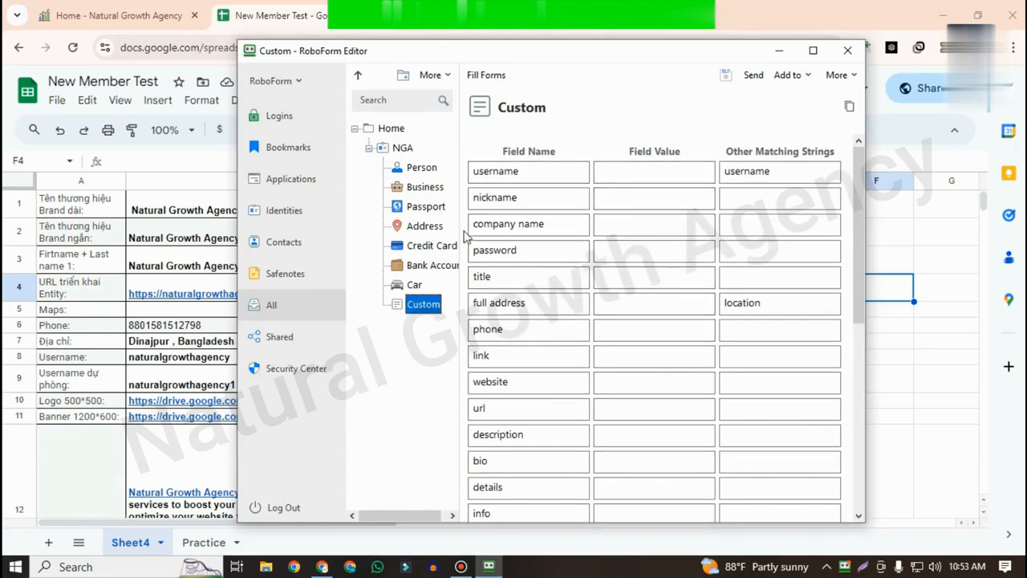
# - Check the Person and Business forms of the NGA identity, then minimize the RoboForm Editor
pyautogui.click(422, 168)
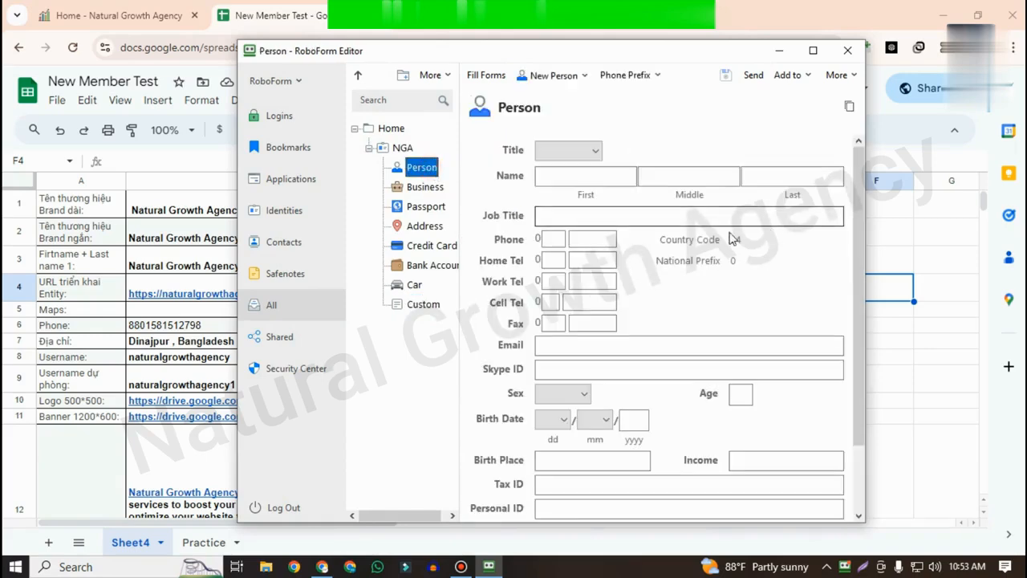
pyautogui.press('Down')
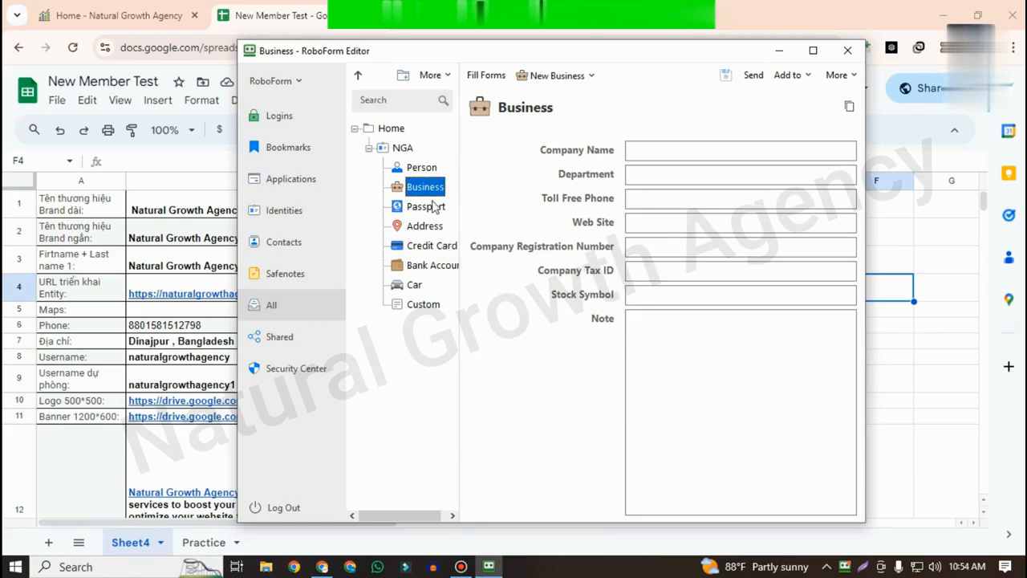
pyautogui.click(422, 168)
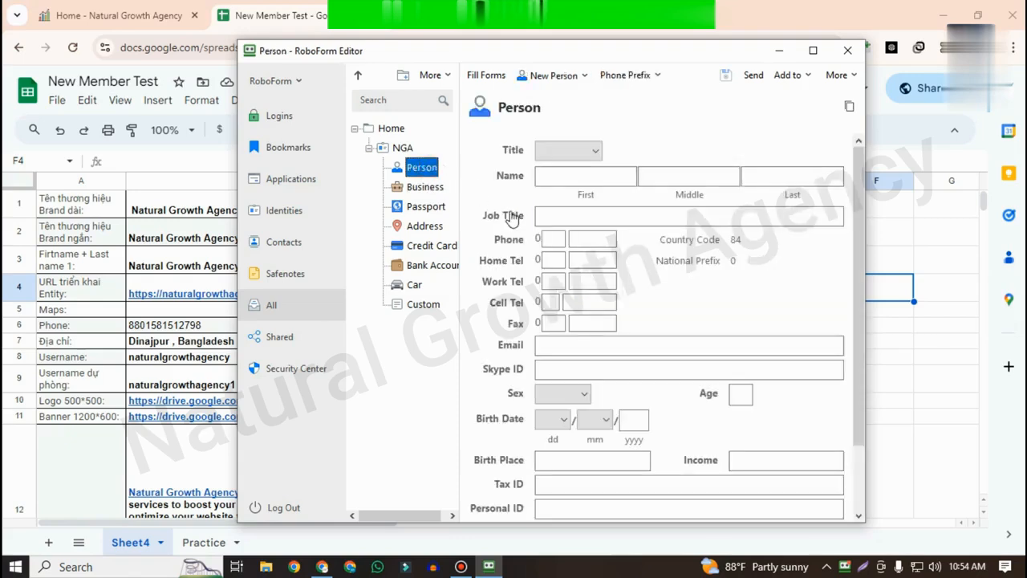
pyautogui.click(778, 51)
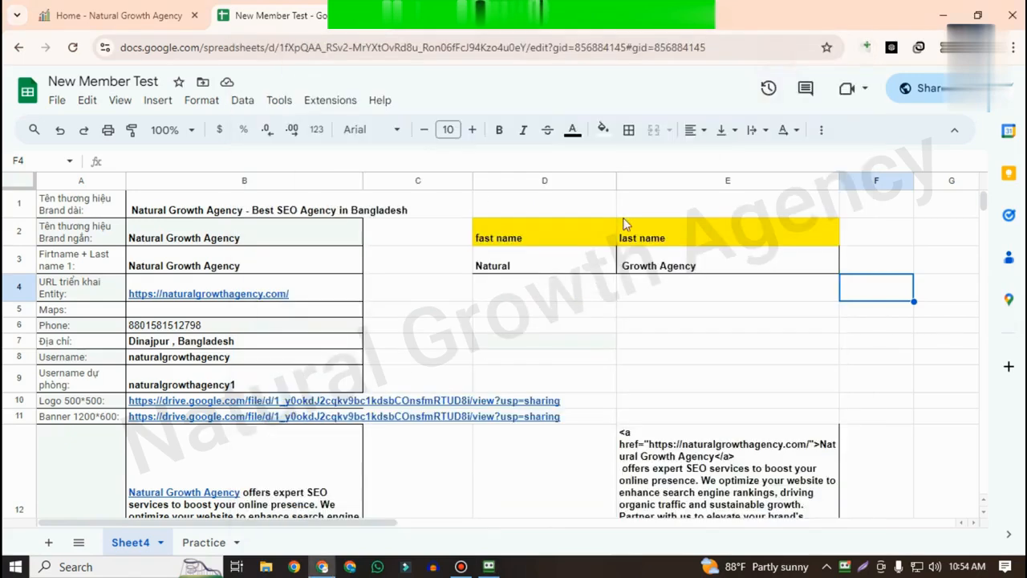
# - Examine the long brand name, short brand name and first and last name entries in rows 1 to 3 of the sheet
pyautogui.click(494, 287)
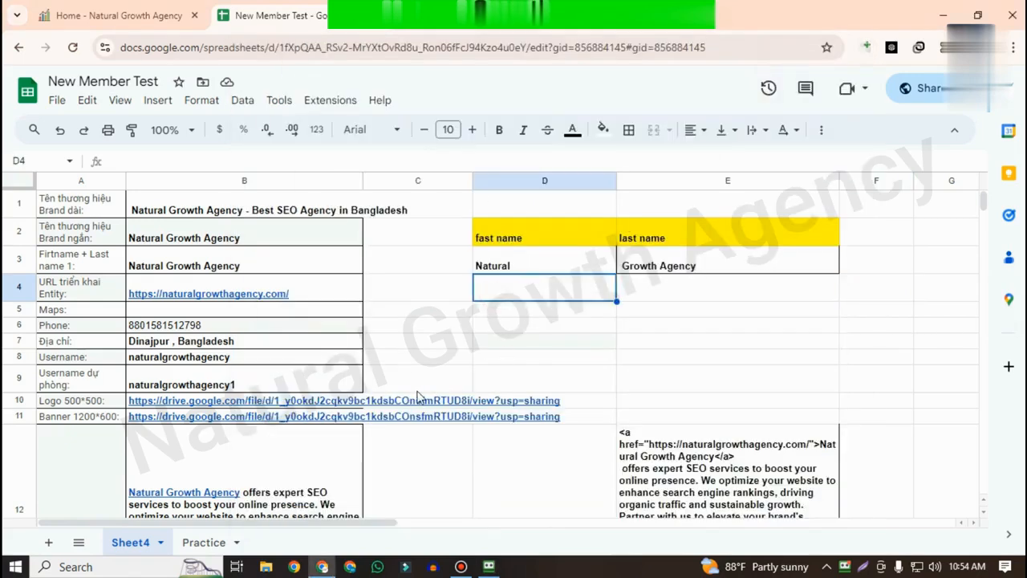
pyautogui.scroll(-5, 276, 382)
pyautogui.scroll(4, 401, 430)
pyautogui.scroll(2, 401, 431)
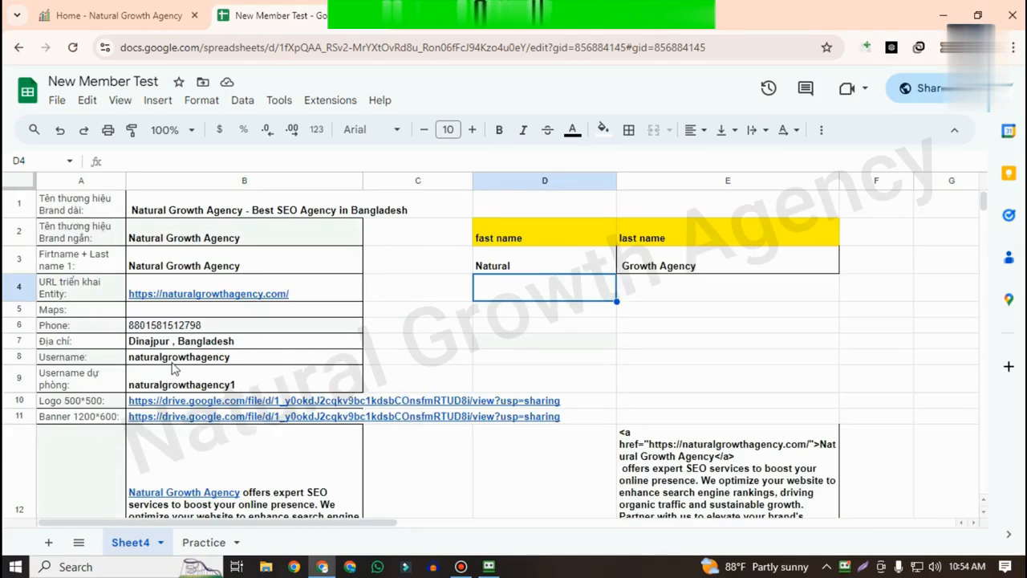
pyautogui.click(64, 210)
pyautogui.click(195, 217)
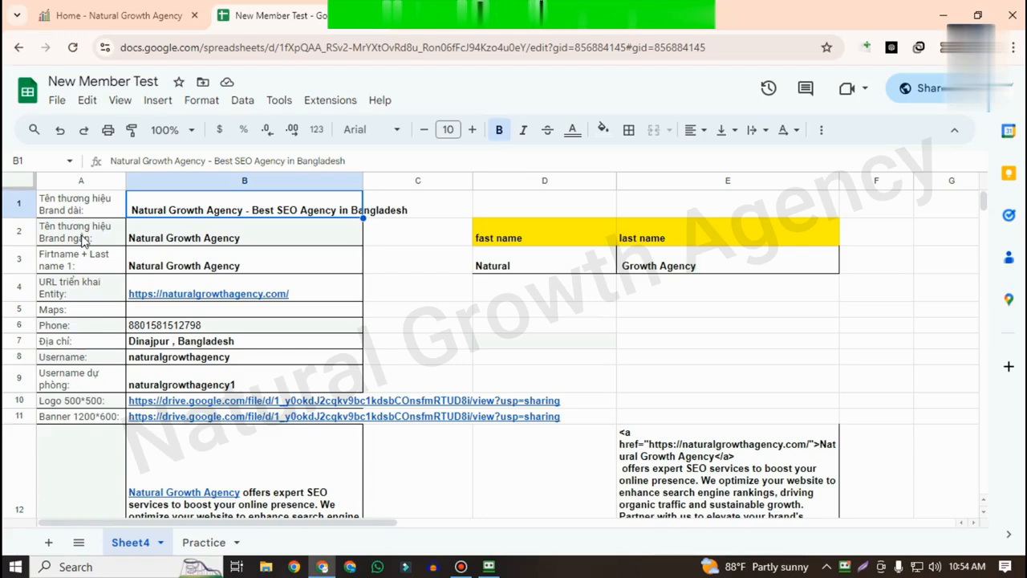
pyautogui.click(121, 203)
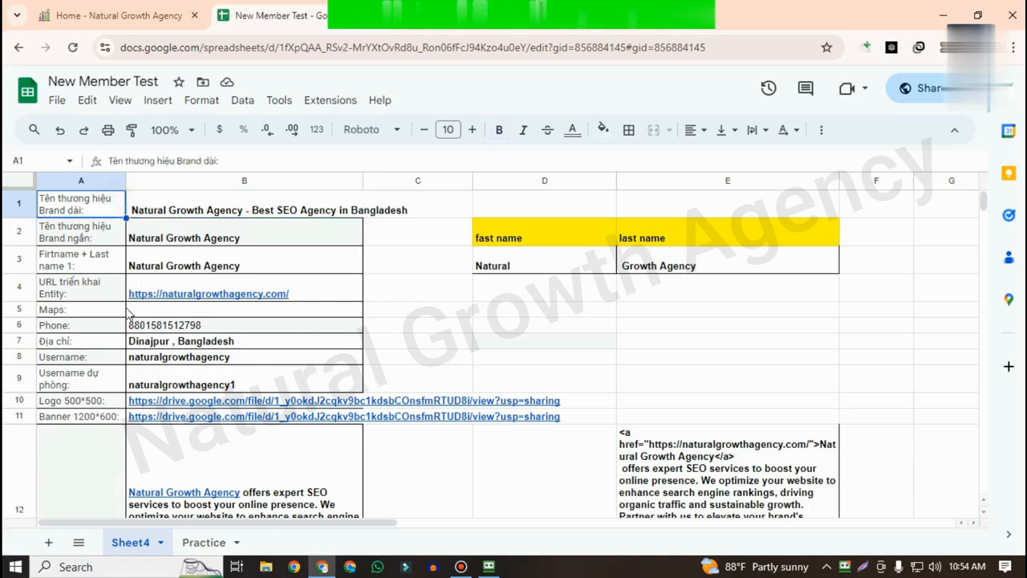
pyautogui.moveTo(267, 297)
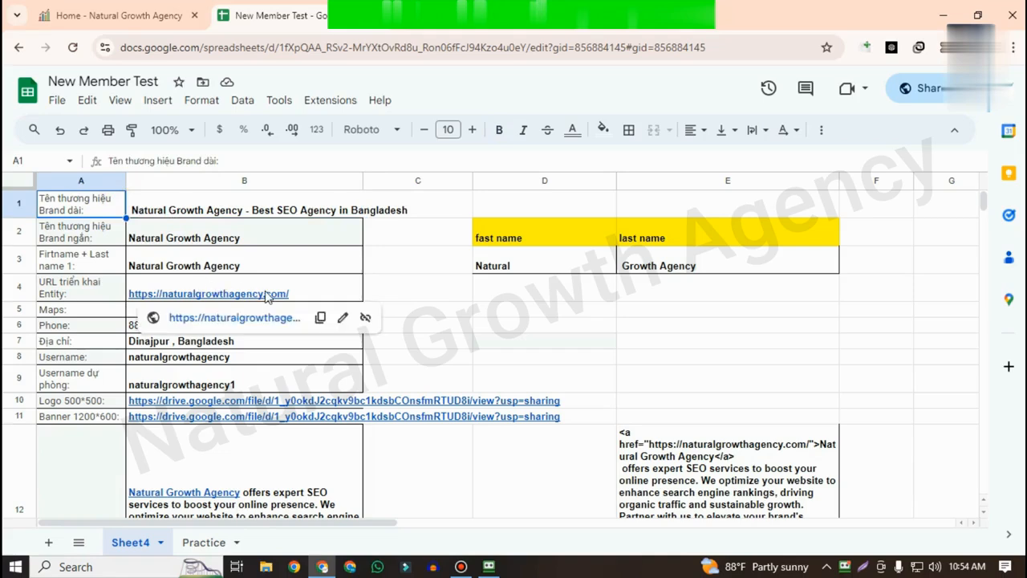
pyautogui.click(493, 310)
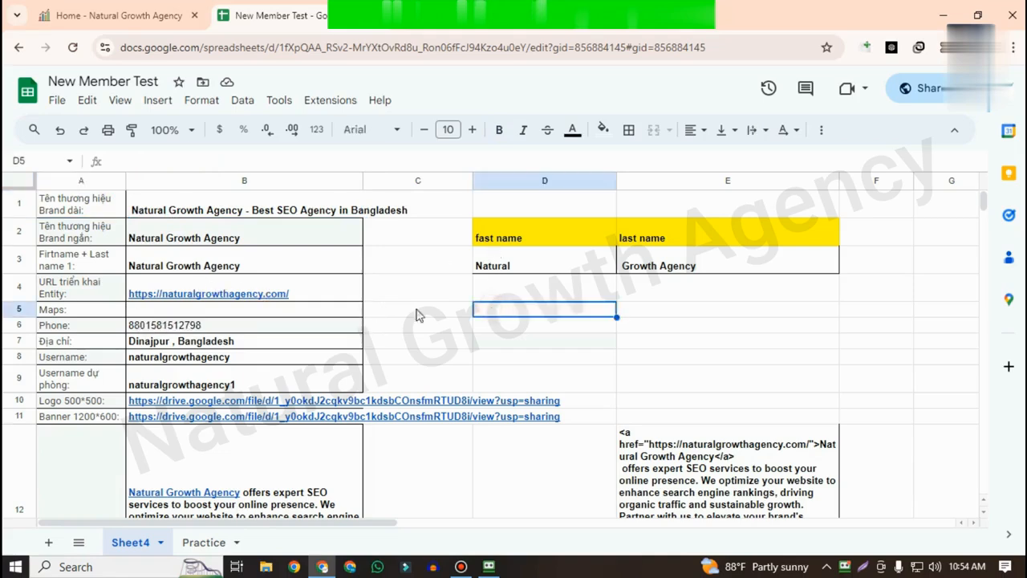
pyautogui.click(277, 211)
pyautogui.click(97, 208)
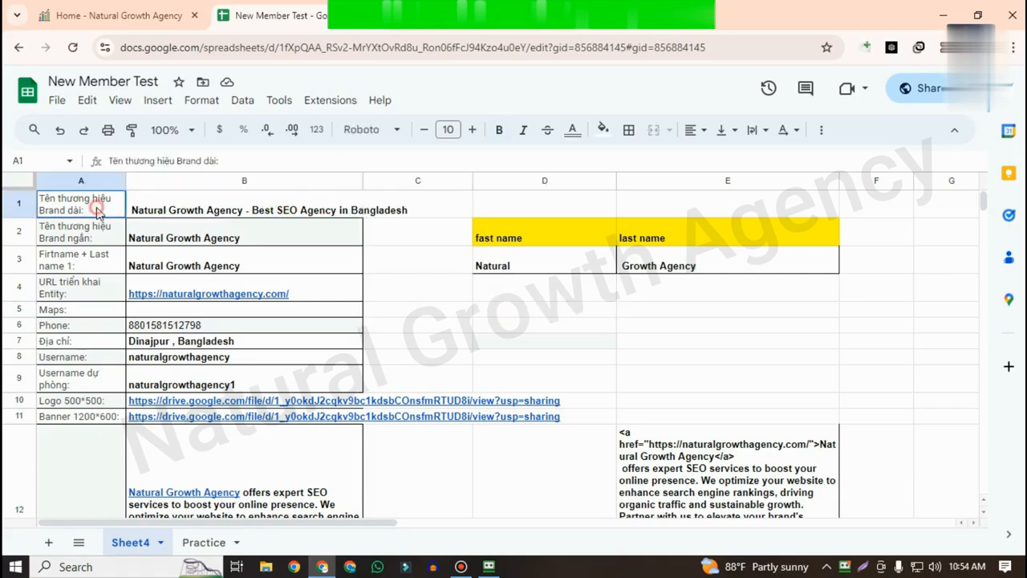
pyautogui.click(273, 210)
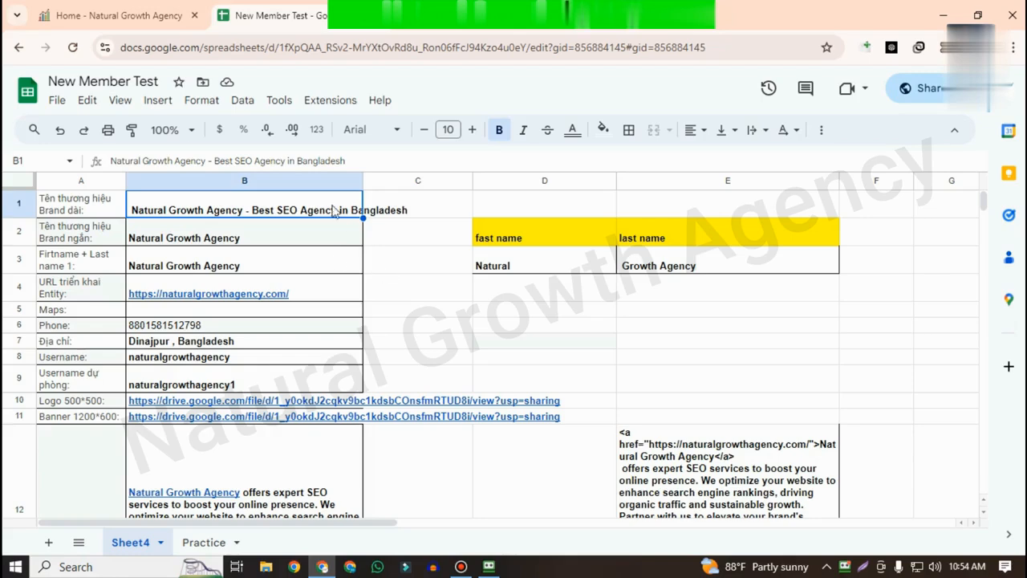
pyautogui.click(245, 236)
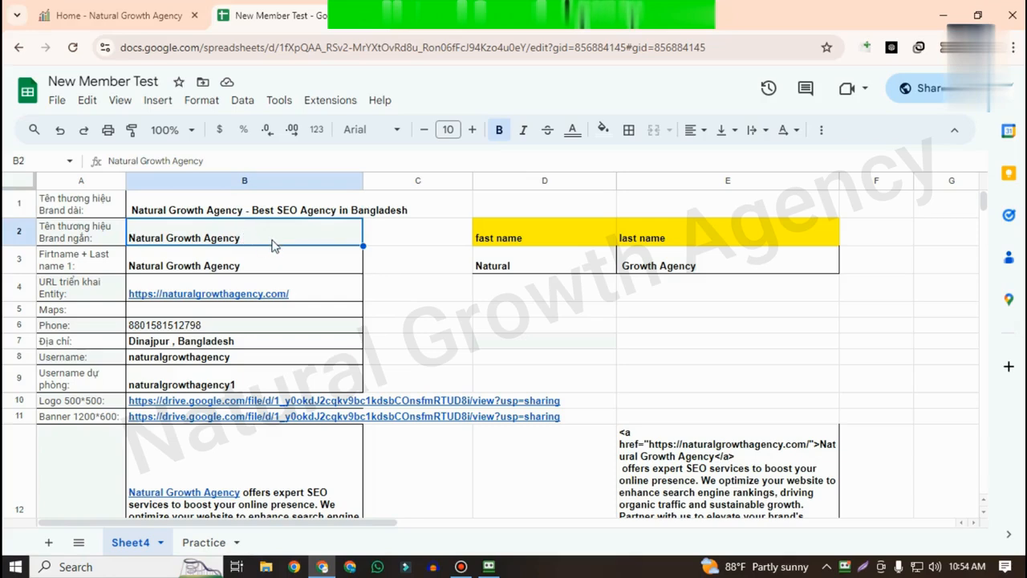
pyautogui.click(271, 264)
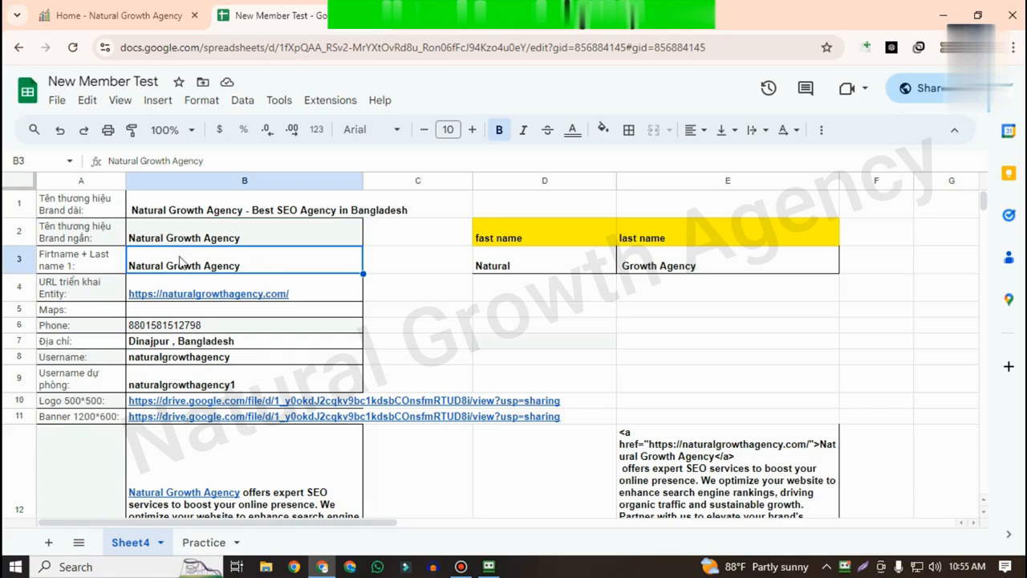
# - Review the separate first and last name cells, the entity URL row, and the phone and address entries in rows 3 to 7
pyautogui.click(516, 262)
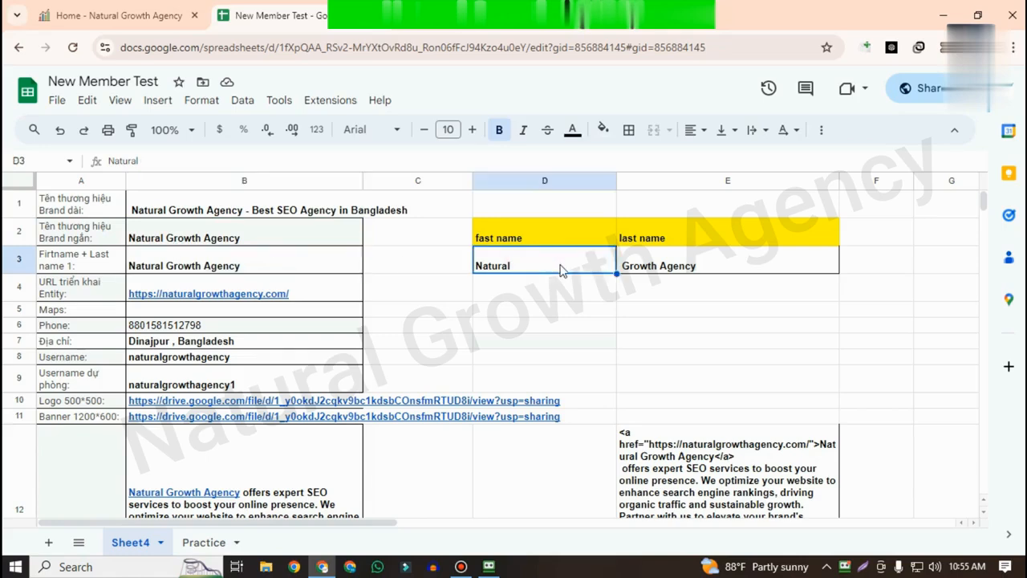
pyautogui.click(694, 268)
pyautogui.click(93, 293)
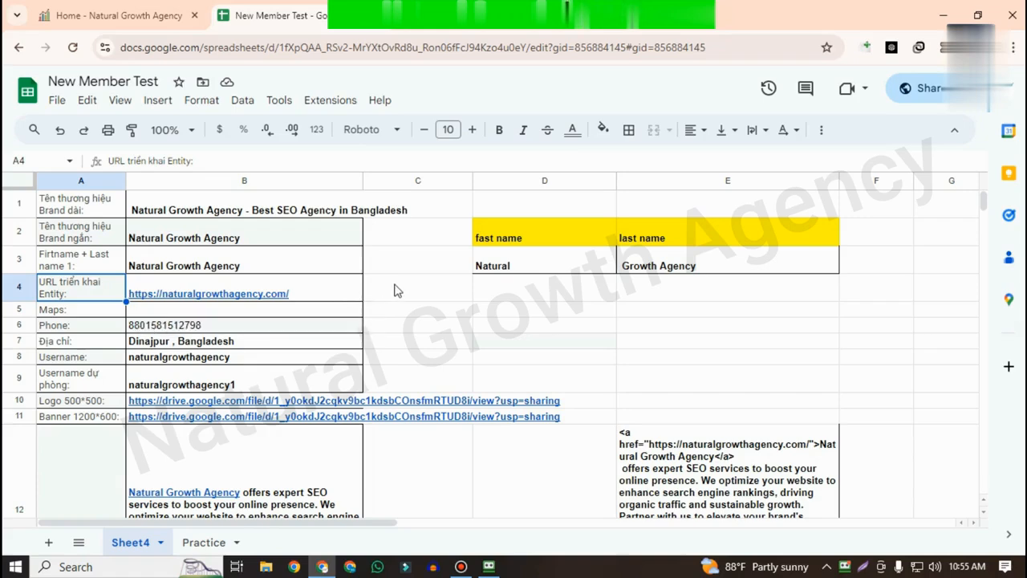
pyautogui.click(151, 329)
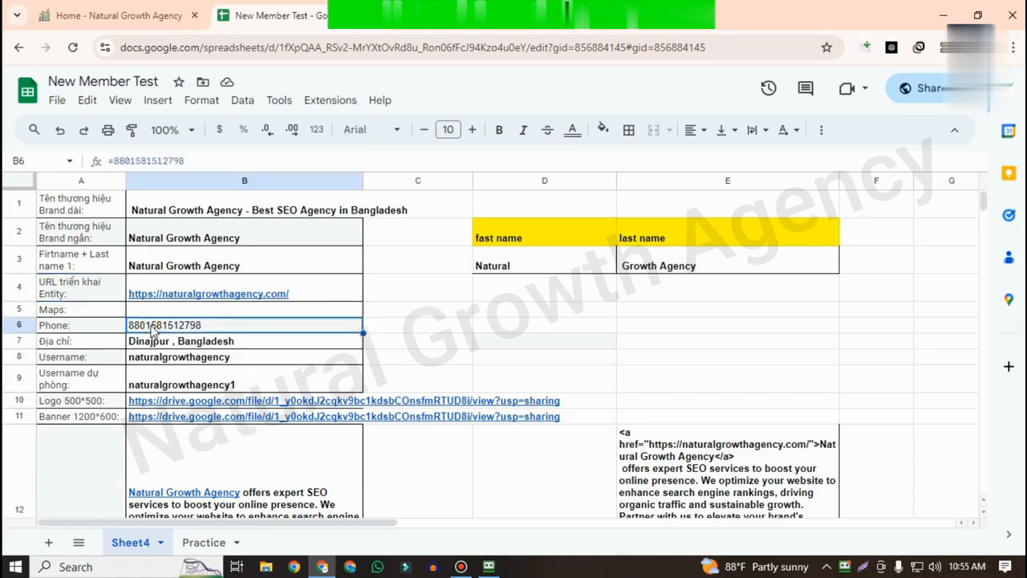
pyautogui.click(74, 331)
pyautogui.click(143, 329)
pyautogui.click(73, 342)
pyautogui.click(170, 346)
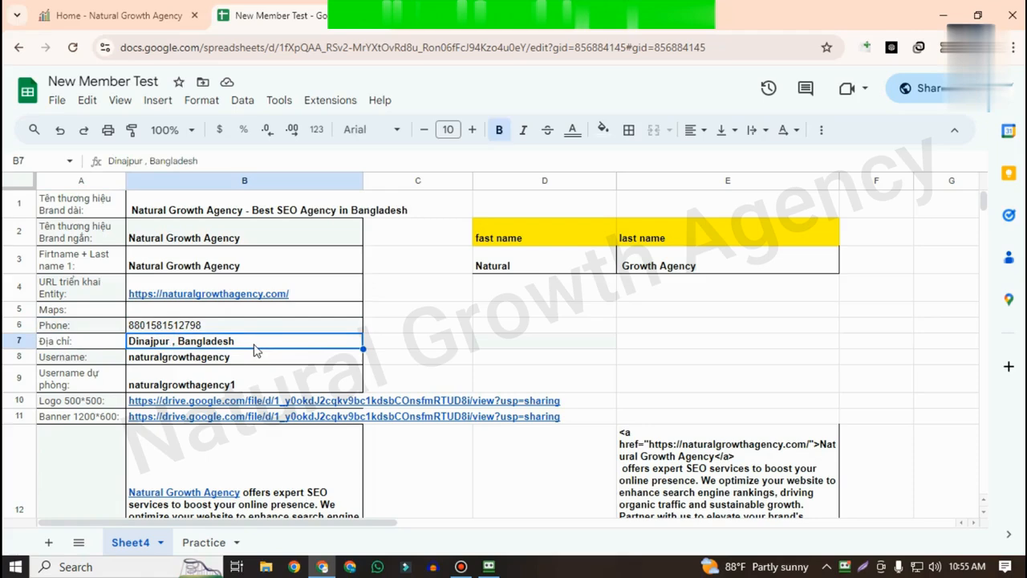
# - Check the username in row 8 and preview the logo image linked in row 10
pyautogui.click(118, 363)
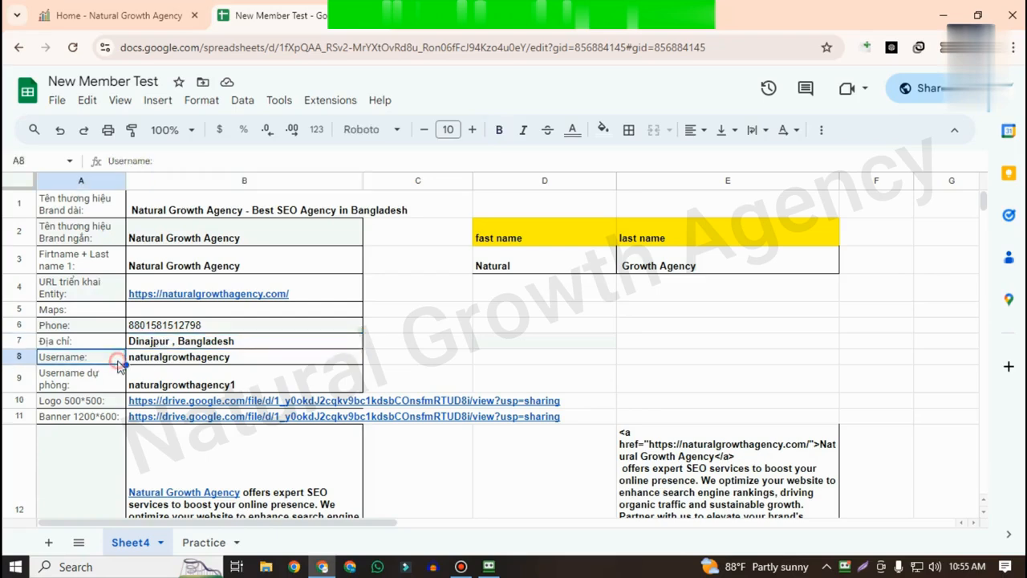
pyautogui.click(155, 363)
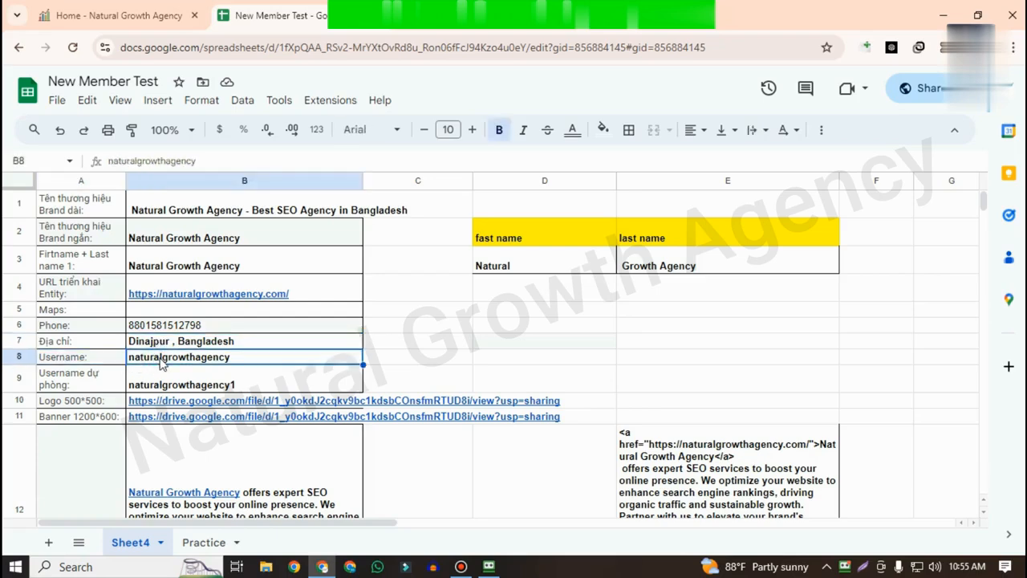
pyautogui.scroll(-2, 165, 361)
pyautogui.scroll(1, 169, 337)
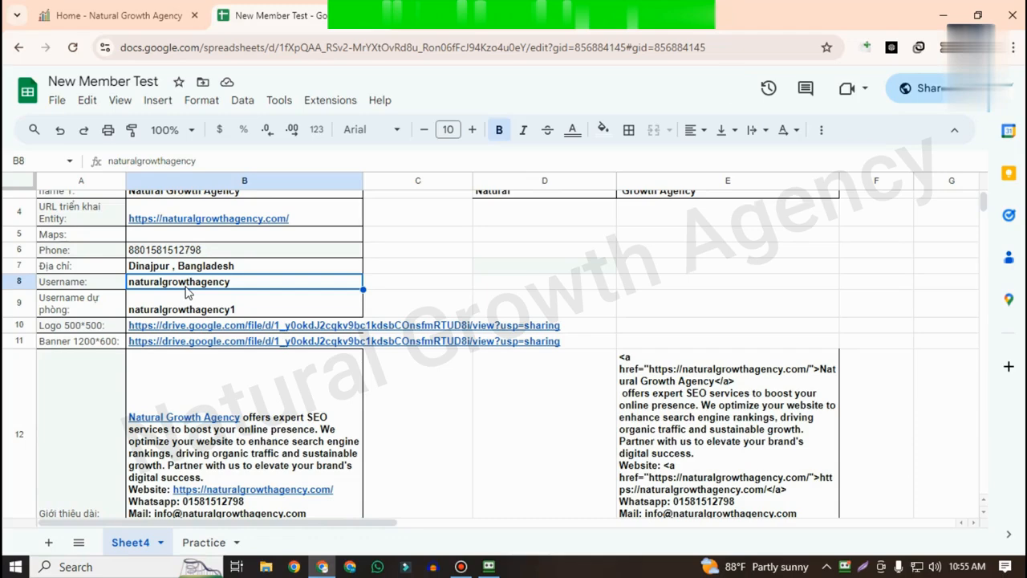
pyautogui.click(189, 327)
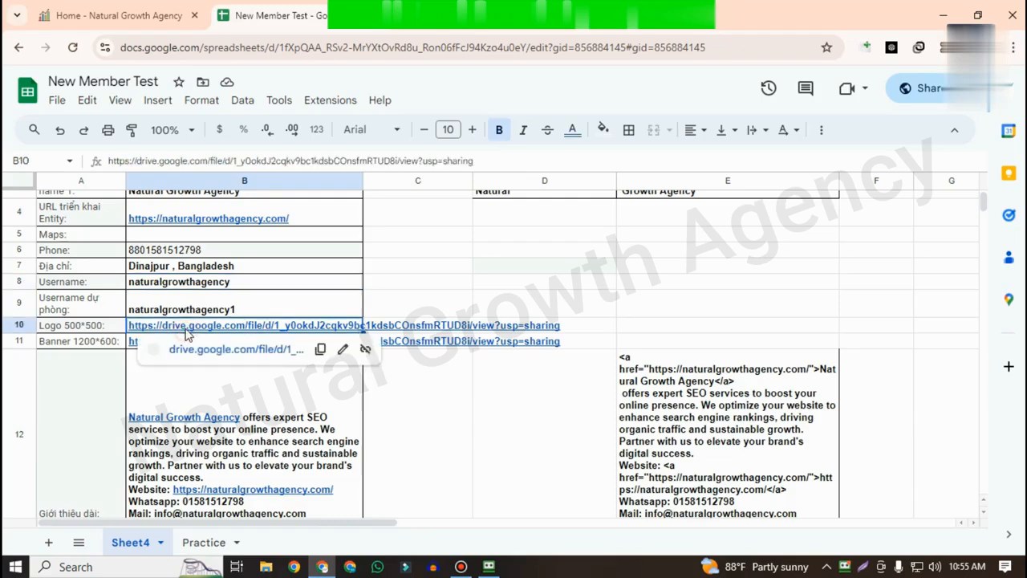
pyautogui.click(720, 309)
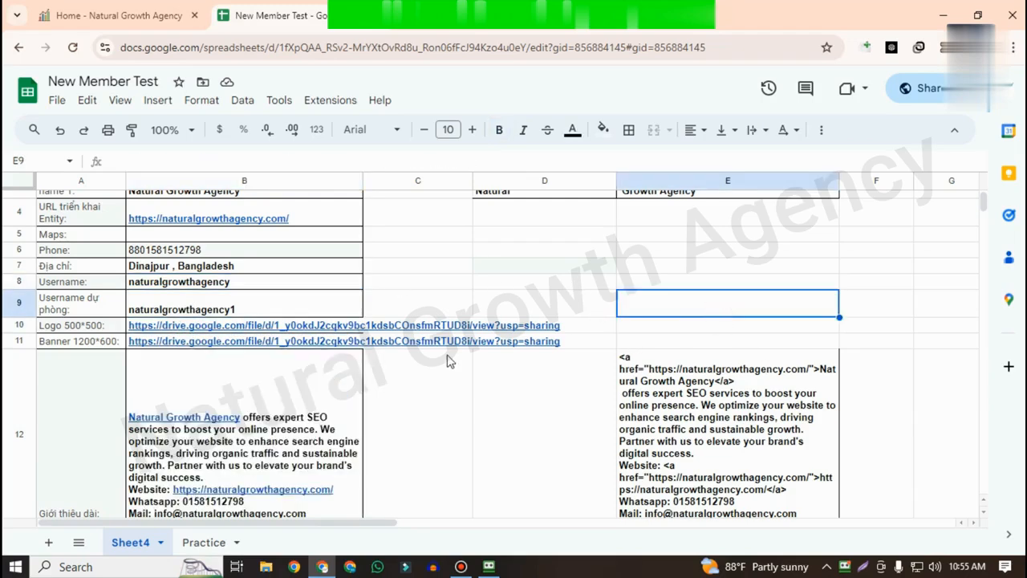
pyautogui.moveTo(305, 338)
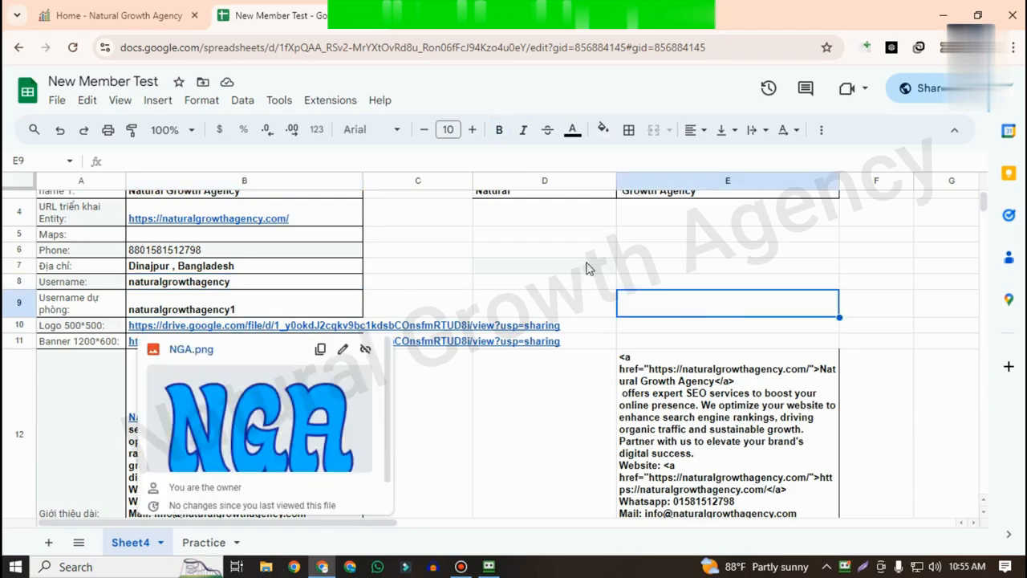
pyautogui.click(614, 304)
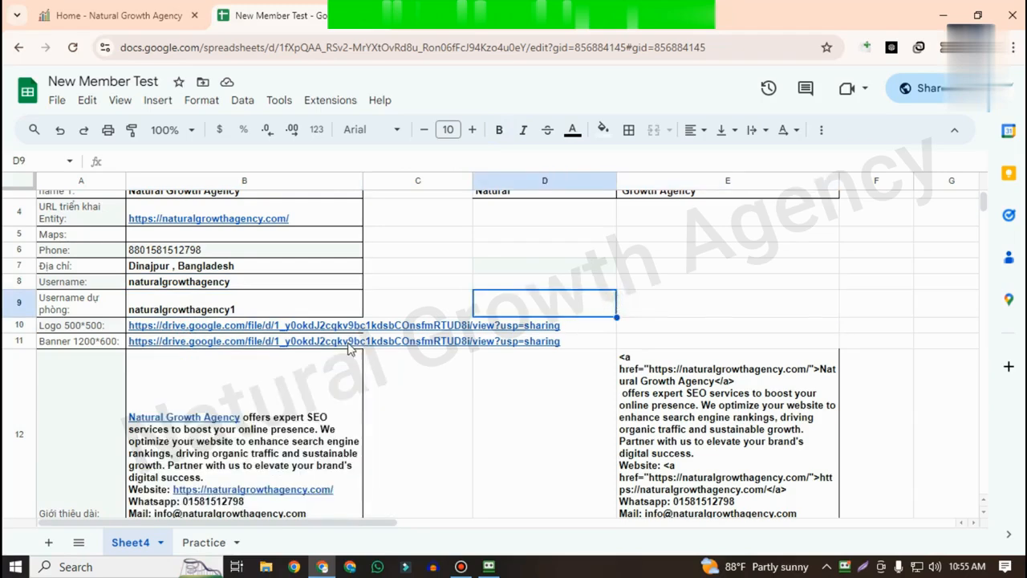
# - Examine the long company description in B12 and the short one in B13
pyautogui.scroll(-2, 298, 333)
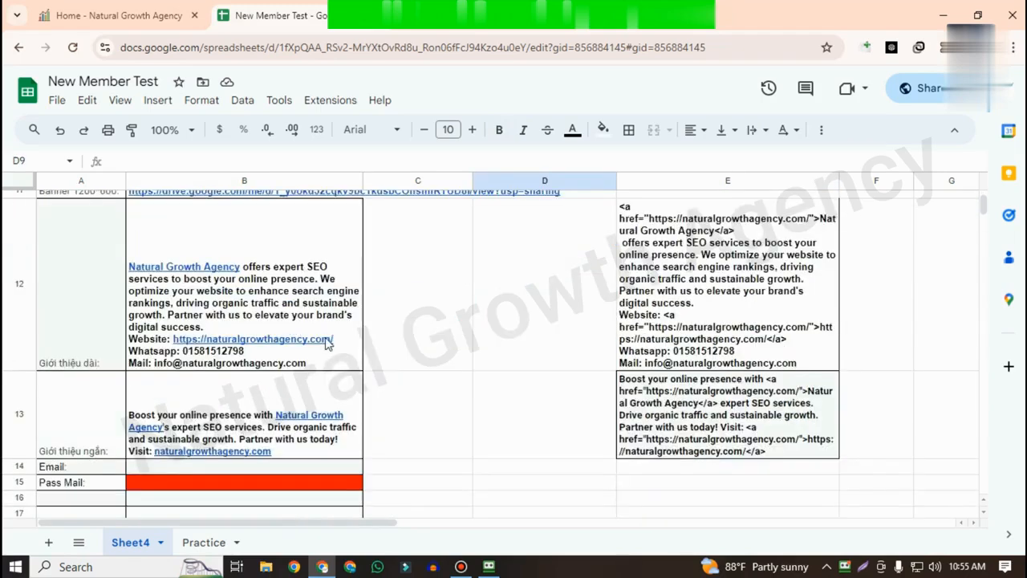
pyautogui.click(284, 261)
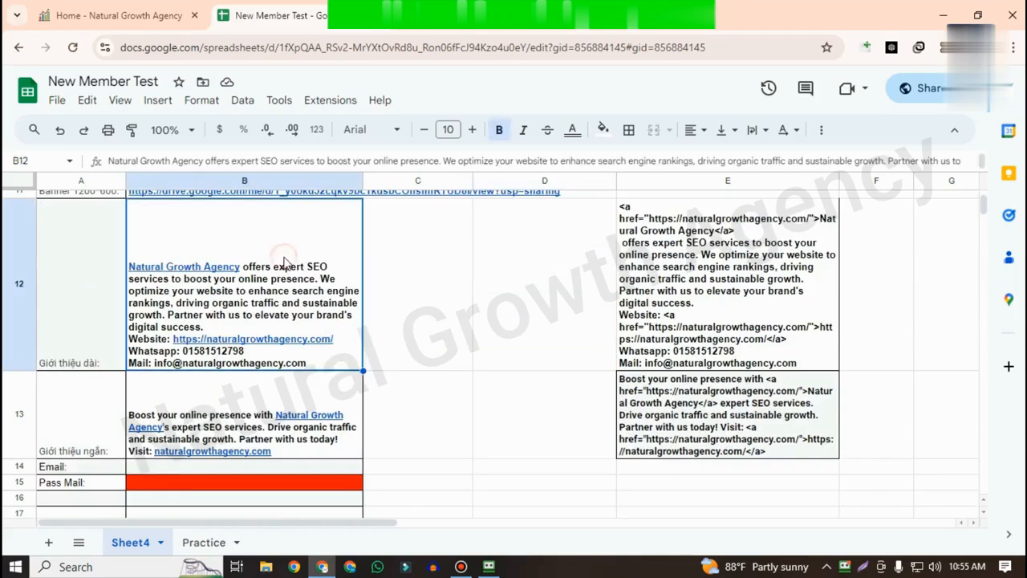
pyautogui.click(314, 383)
pyautogui.click(317, 281)
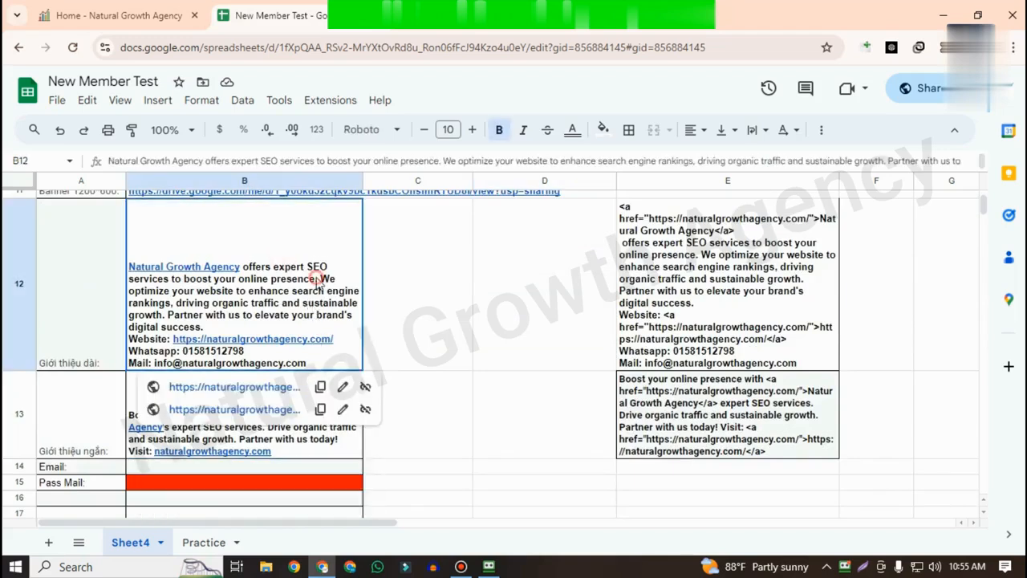
pyautogui.click(455, 412)
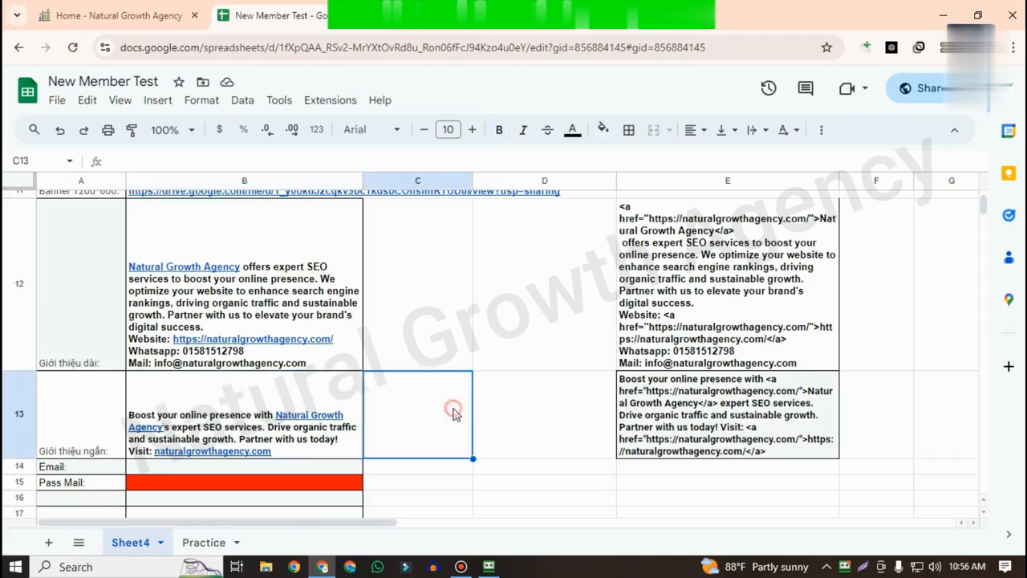
pyautogui.click(335, 393)
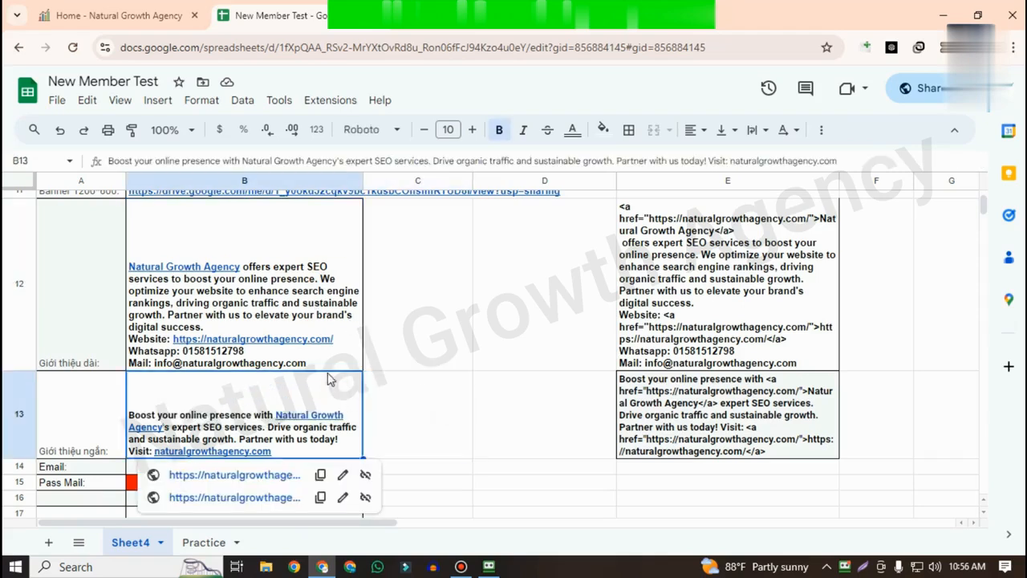
pyautogui.click(315, 310)
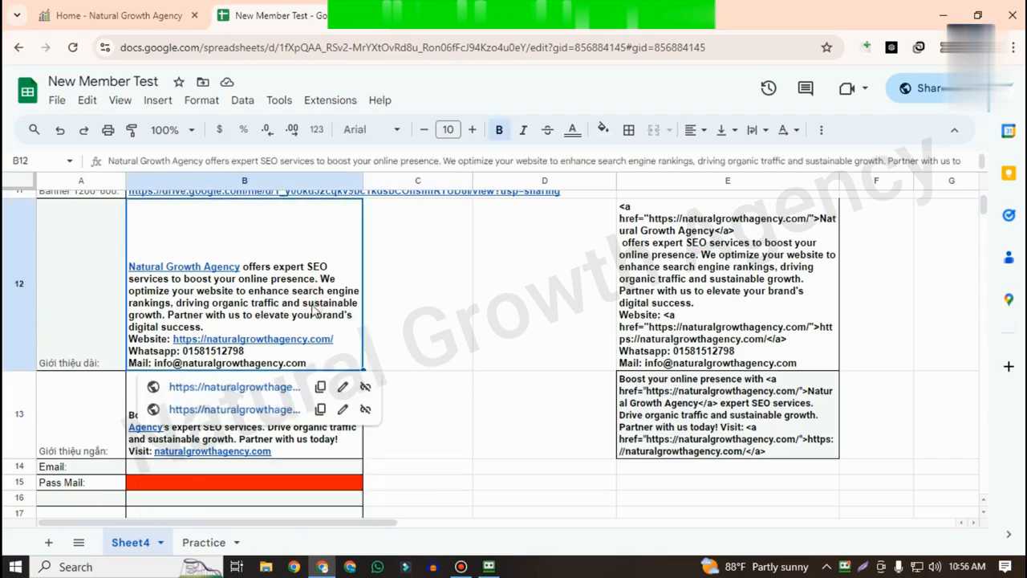
# - Capture the description area as a screenshot, draw red arrows to the brand name and website links, and discard the capture
pyautogui.click(864, 566)
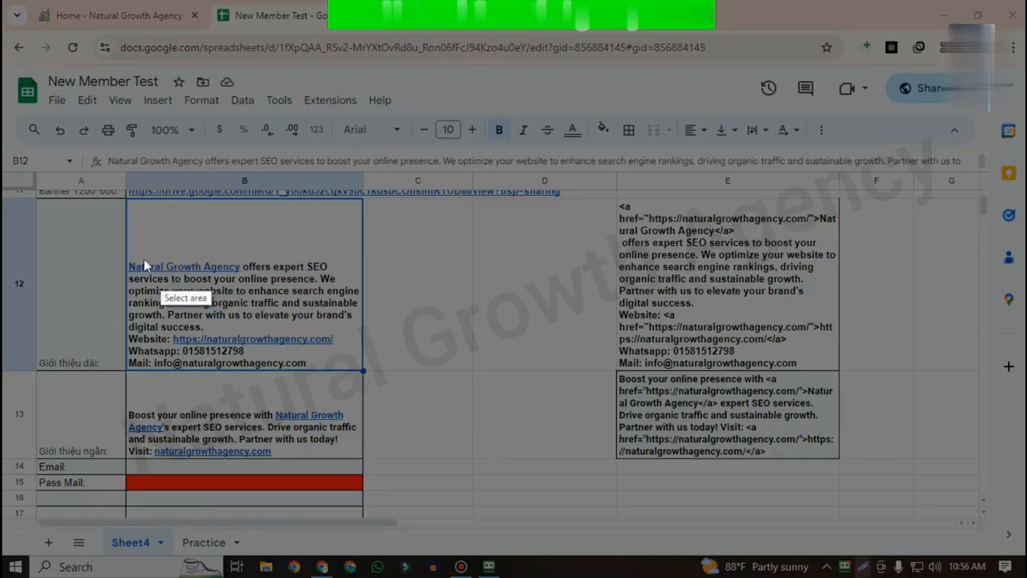
pyautogui.moveTo(63, 229); pyautogui.dragTo(670, 536)
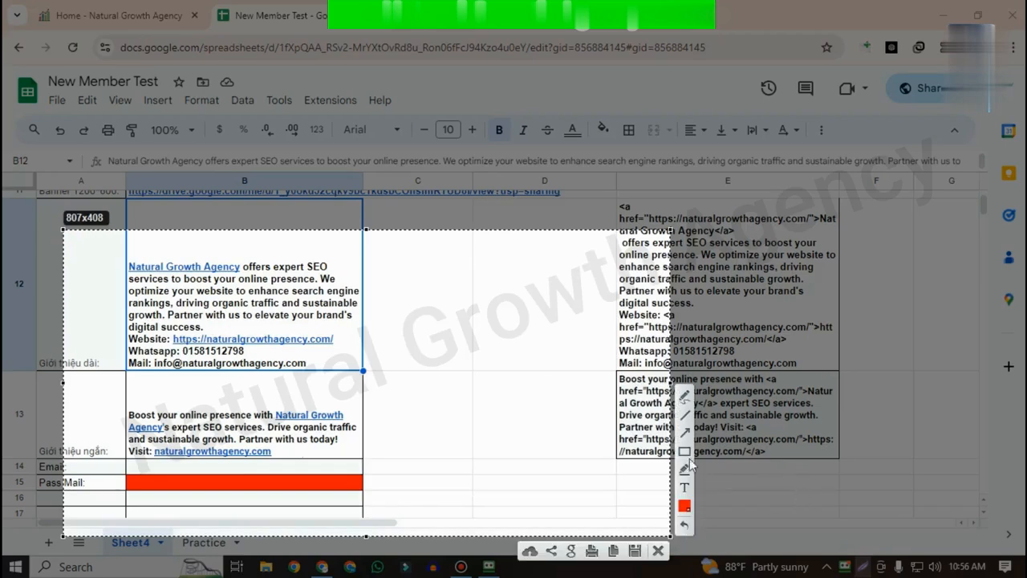
pyautogui.click(684, 433)
pyautogui.moveTo(369, 358); pyautogui.dragTo(232, 276)
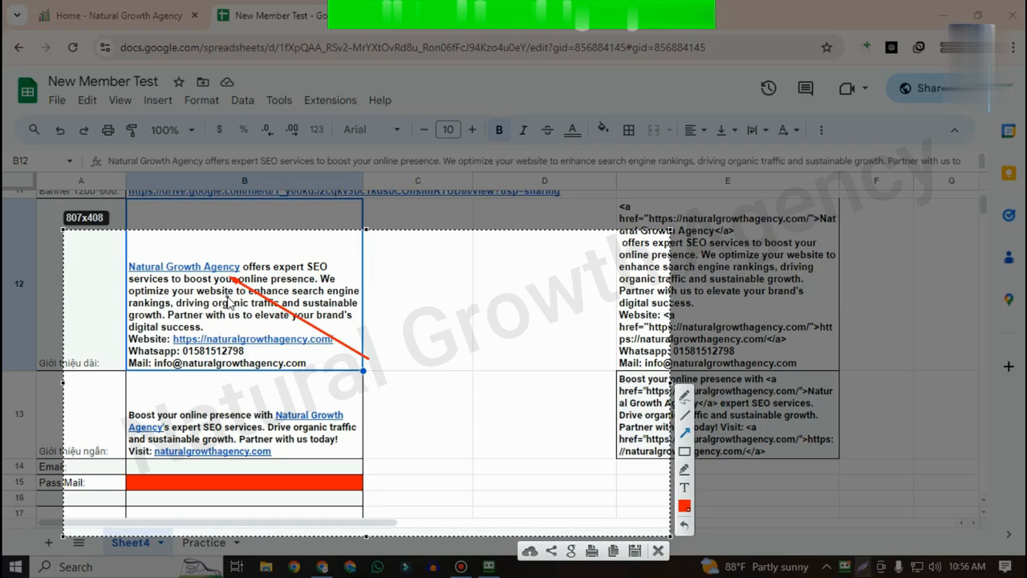
pyautogui.moveTo(110, 331); pyautogui.dragTo(177, 277)
pyautogui.moveTo(117, 345); pyautogui.dragTo(171, 341)
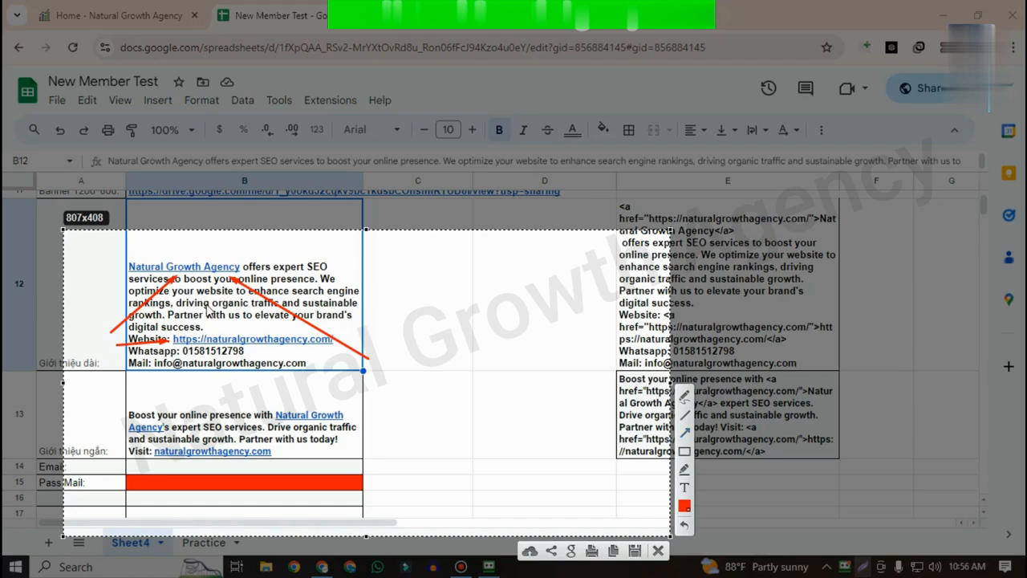
pyautogui.press('Escape')
# - Compare the long description in B12 with its HTML version in E12
pyautogui.click(751, 248)
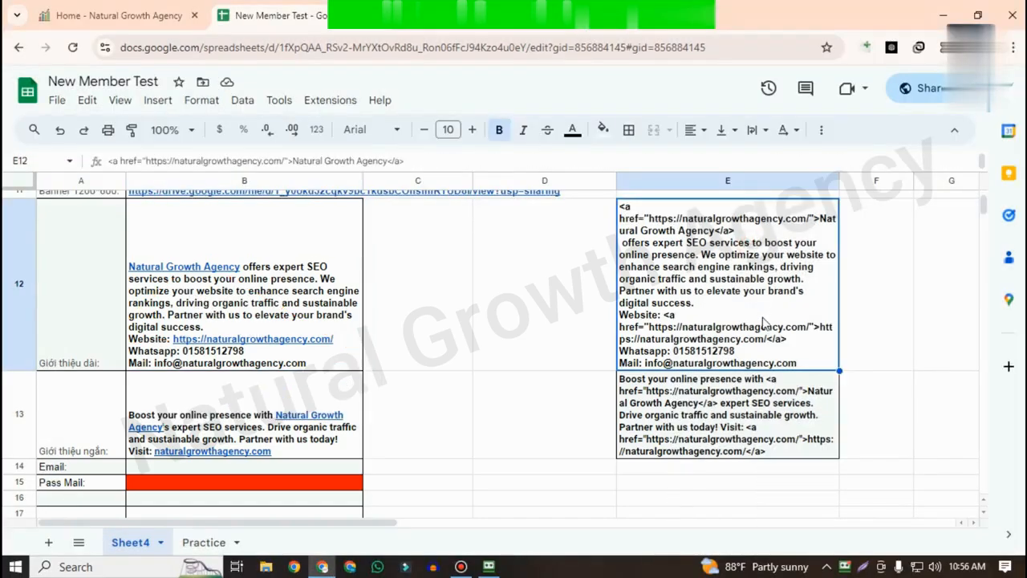
pyautogui.scroll(2, 764, 344)
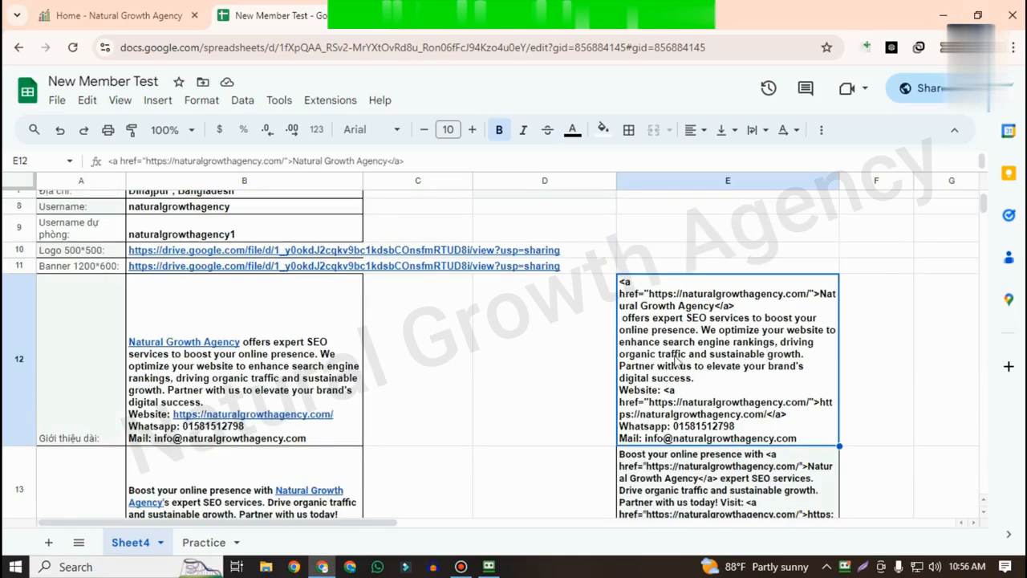
pyautogui.click(305, 384)
pyautogui.click(742, 333)
pyautogui.click(276, 375)
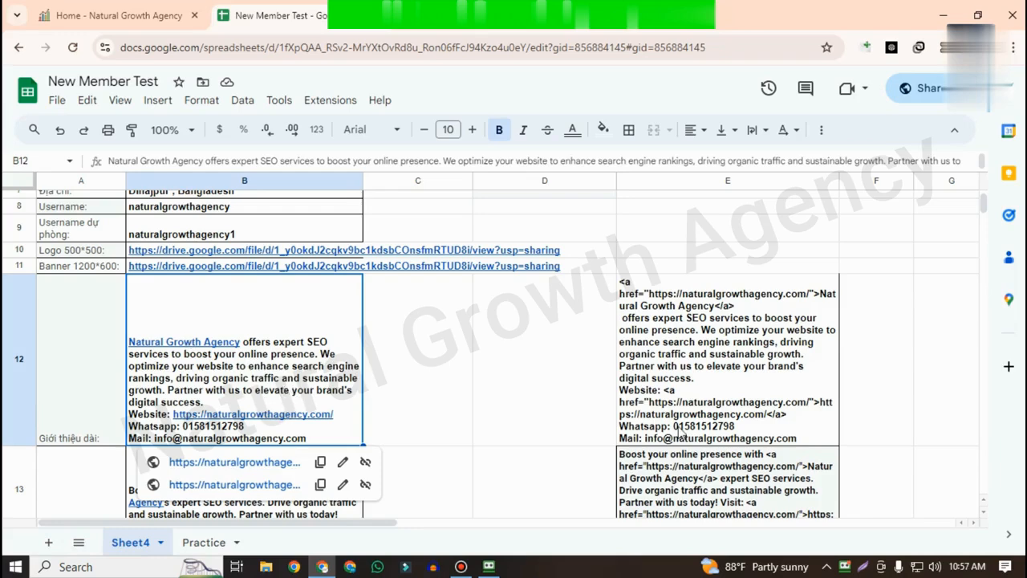
pyautogui.click(720, 335)
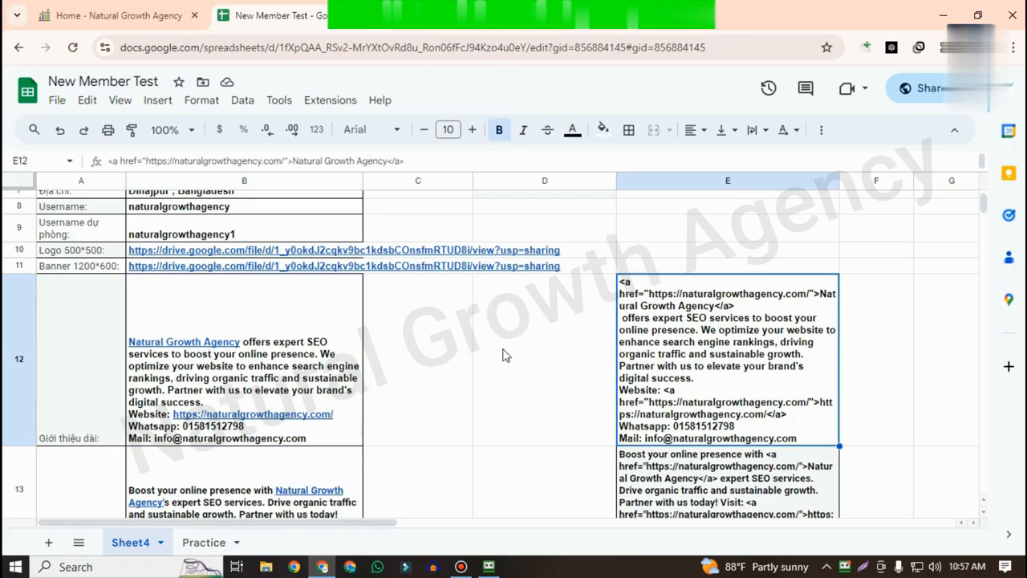
# - Compare the short description in B13 with its HTML version in E13, and recheck the long pair in row 12
pyautogui.scroll(-2, 504, 355)
pyautogui.click(241, 367)
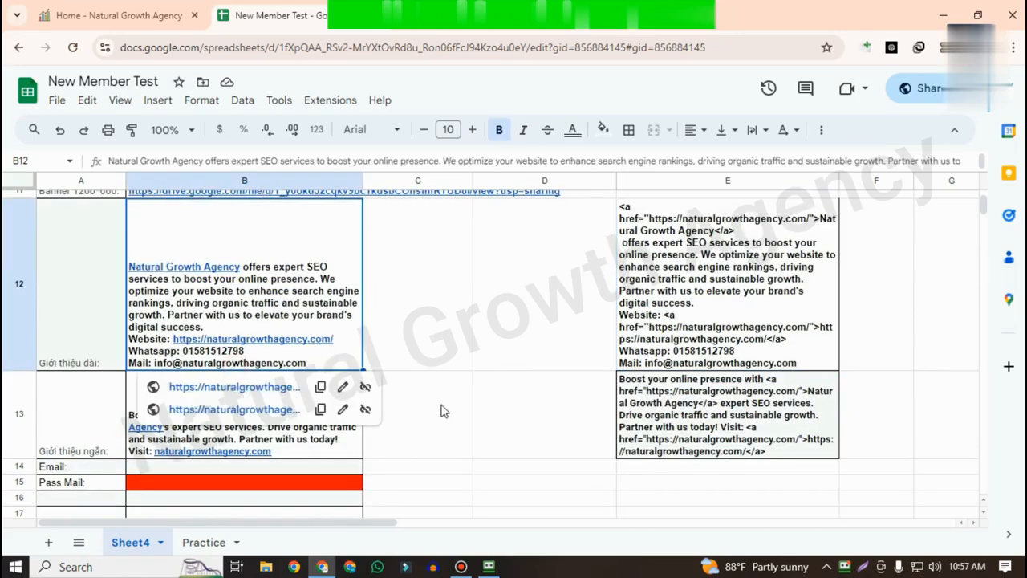
pyautogui.click(281, 403)
pyautogui.scroll(-1, 386, 403)
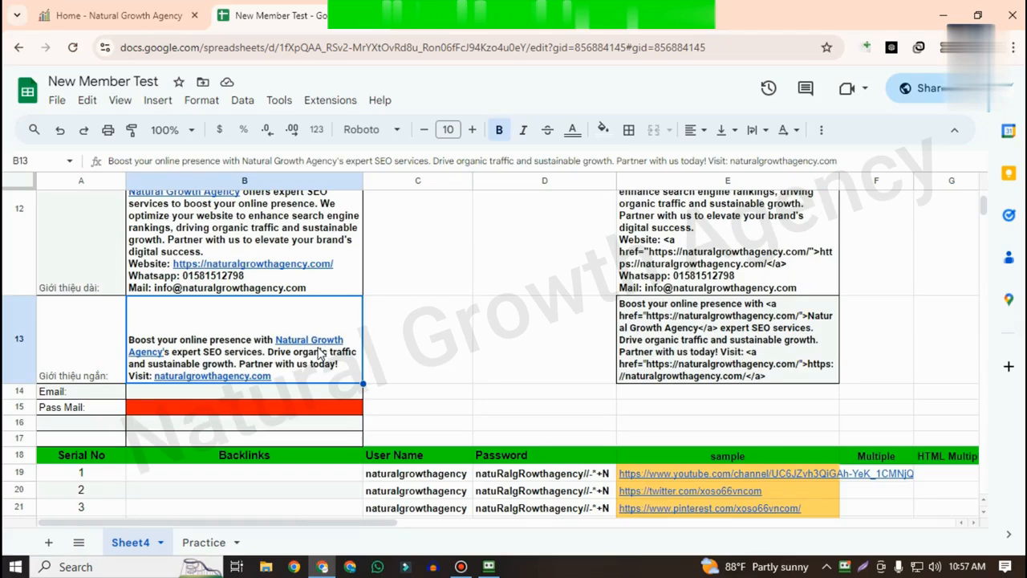
pyautogui.click(653, 355)
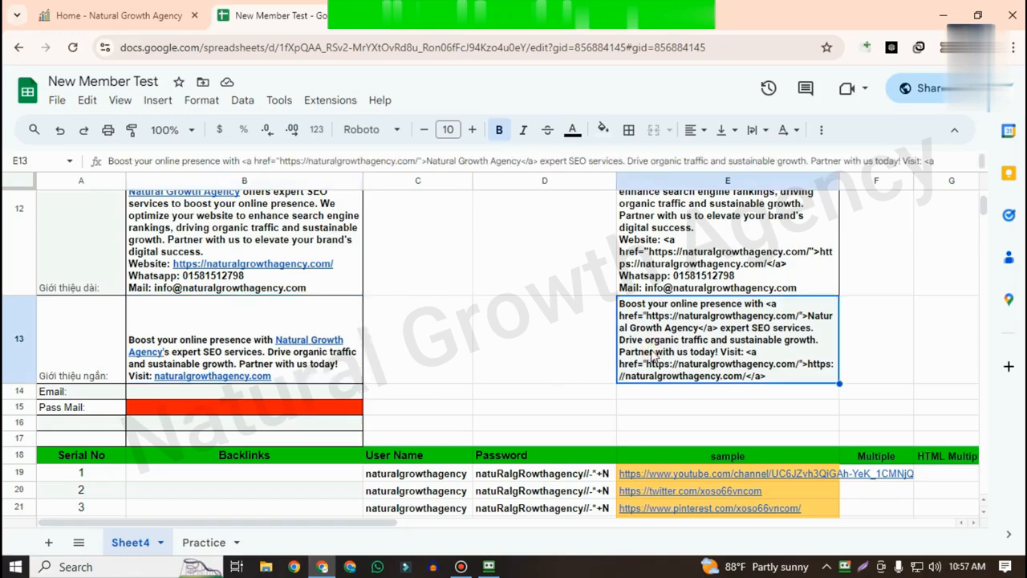
pyautogui.scroll(1, 510, 363)
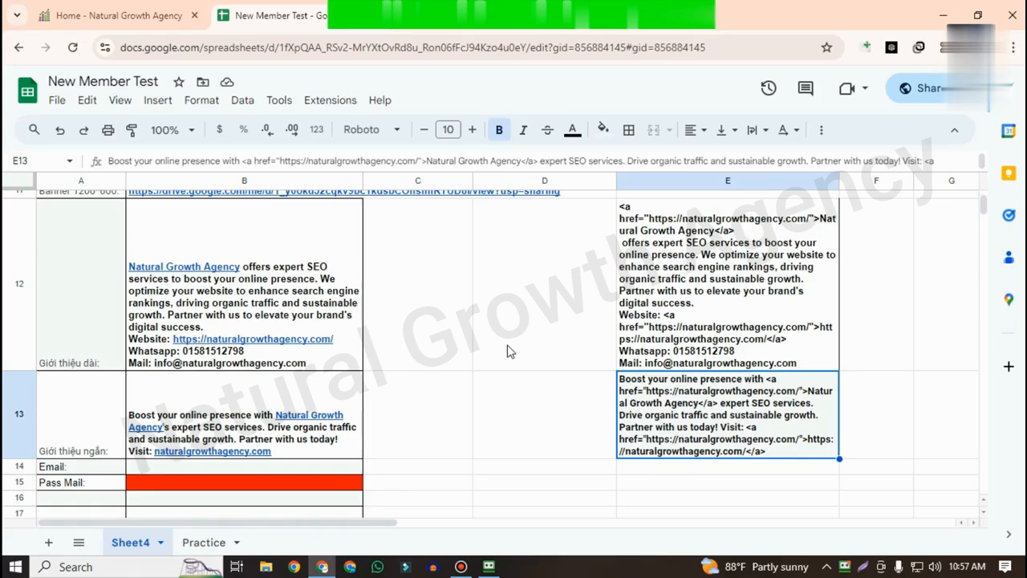
pyautogui.click(267, 302)
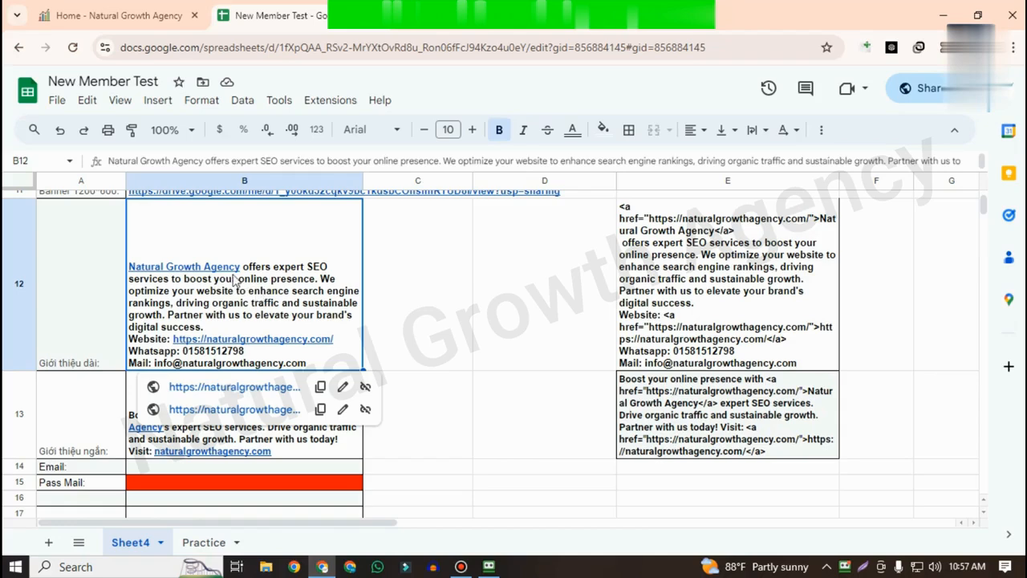
pyautogui.click(709, 295)
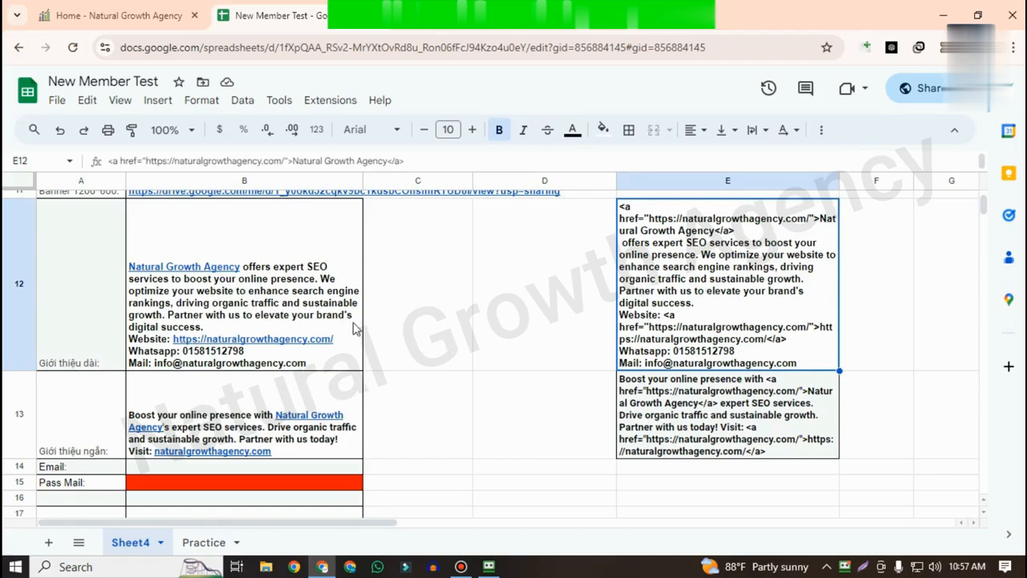
# - Copy the long description in B12 and minimize the browser to reach the desktop
pyautogui.click(313, 293)
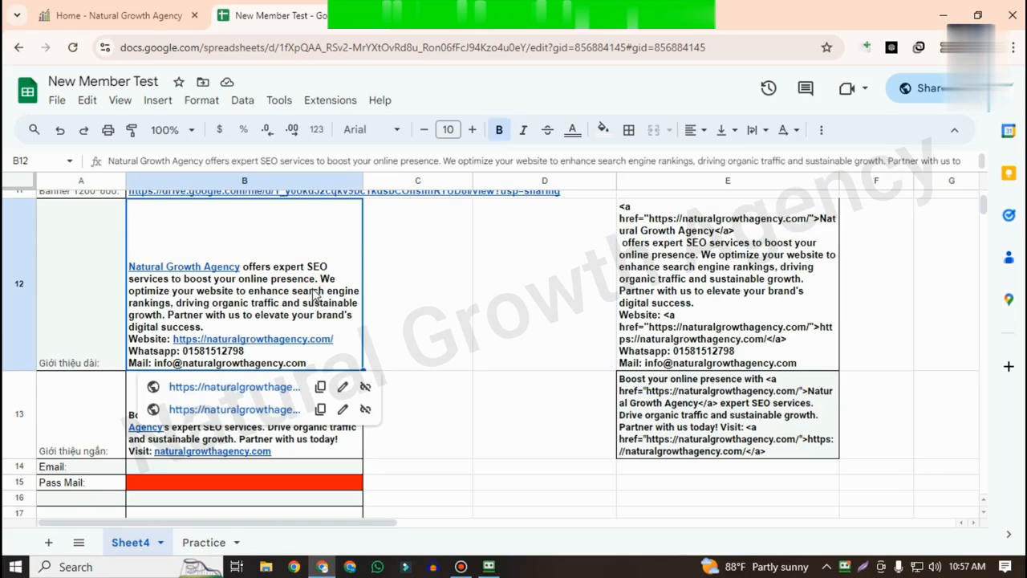
pyautogui.hotkey('ctrl', 'c')
pyautogui.rightClick(314, 297)
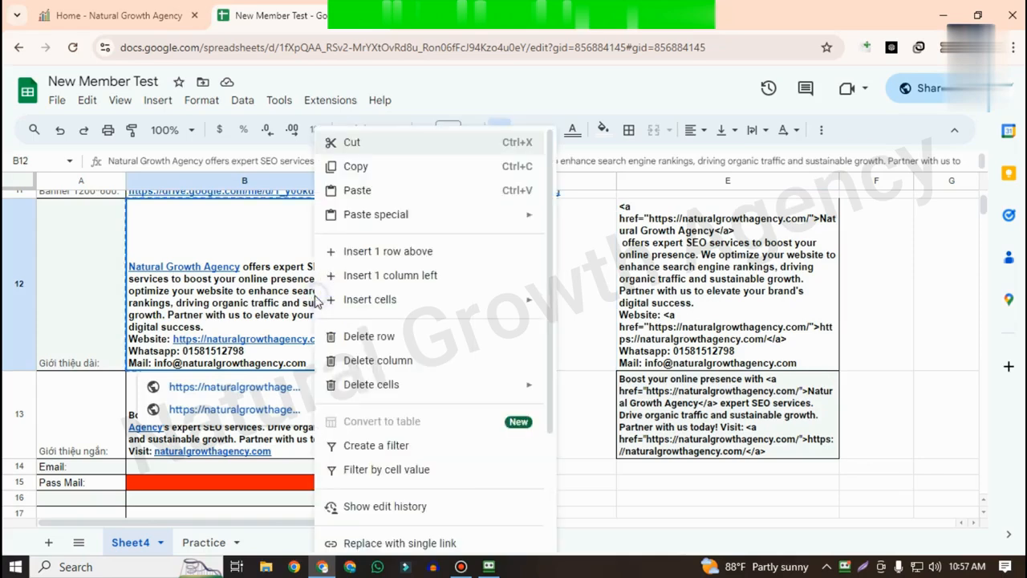
pyautogui.click(353, 166)
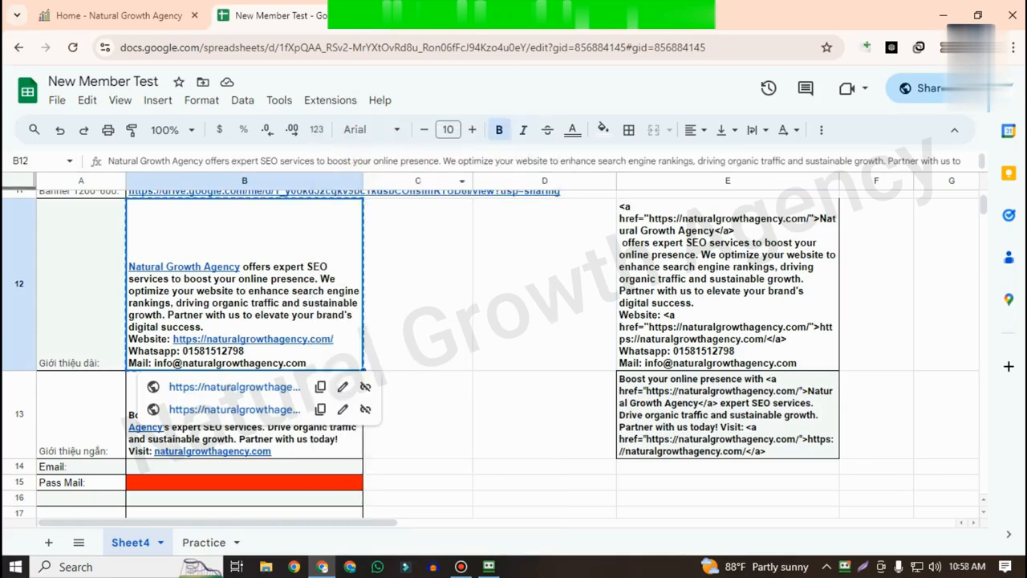
pyautogui.click(943, 15)
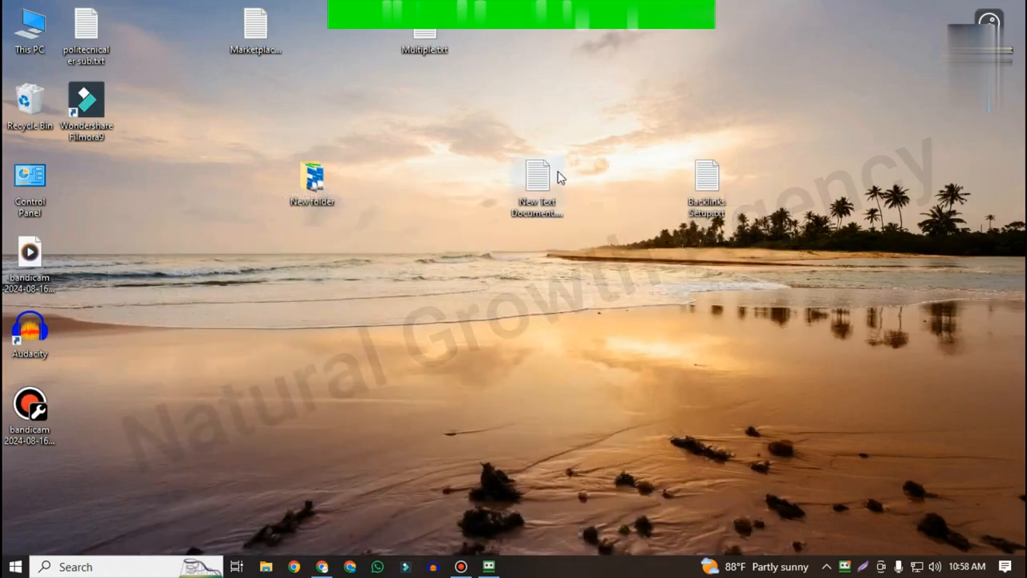
# - Open New Text Document on the desktop, paste the long description, and break its first line before "driving organic traffic"
pyautogui.doubleClick(559, 177)
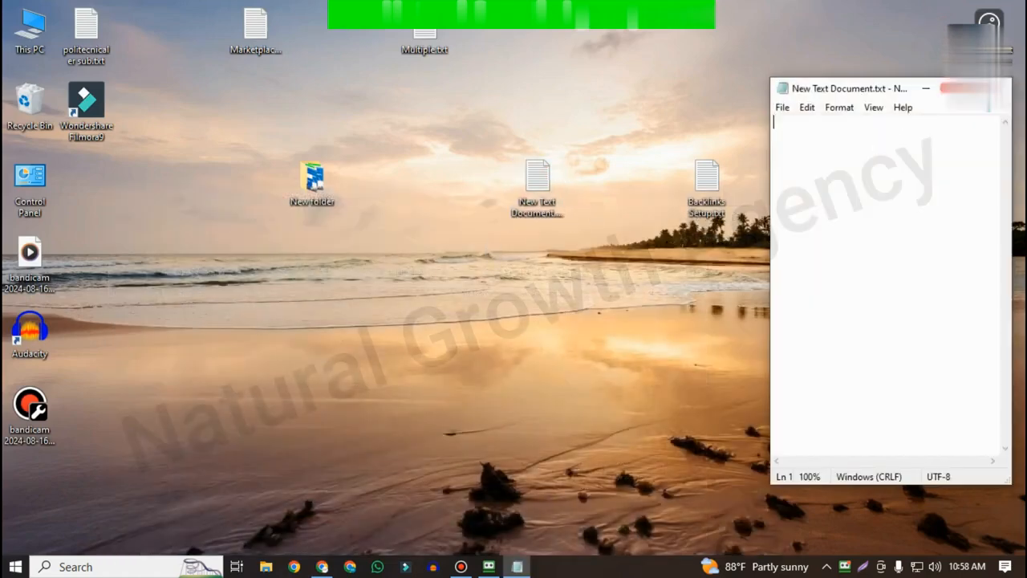
pyautogui.click(959, 88)
pyautogui.hotkey('ctrl', 'v')
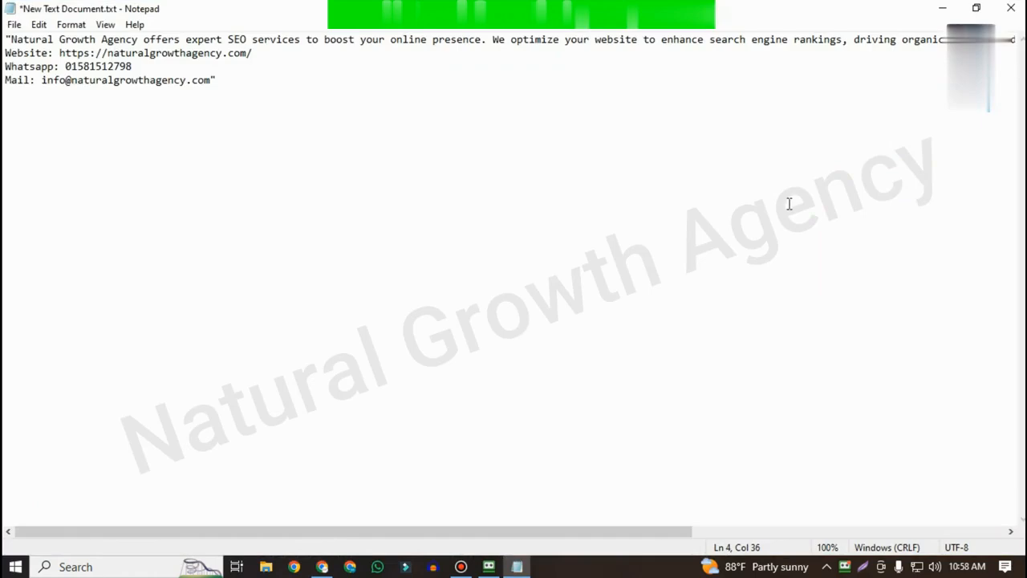
pyautogui.click(854, 44)
pyautogui.press('Return')
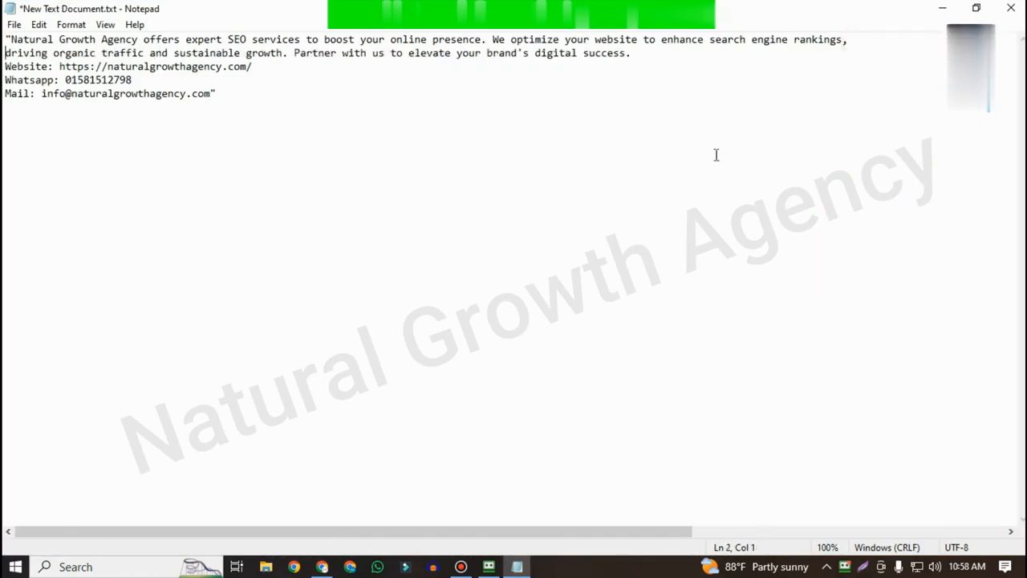
# - Capture the pasted text as a screenshot, mark the closing quotation mark with a red arrow, and close the capture
pyautogui.click(863, 566)
pyautogui.moveTo(2, 18); pyautogui.dragTo(842, 239)
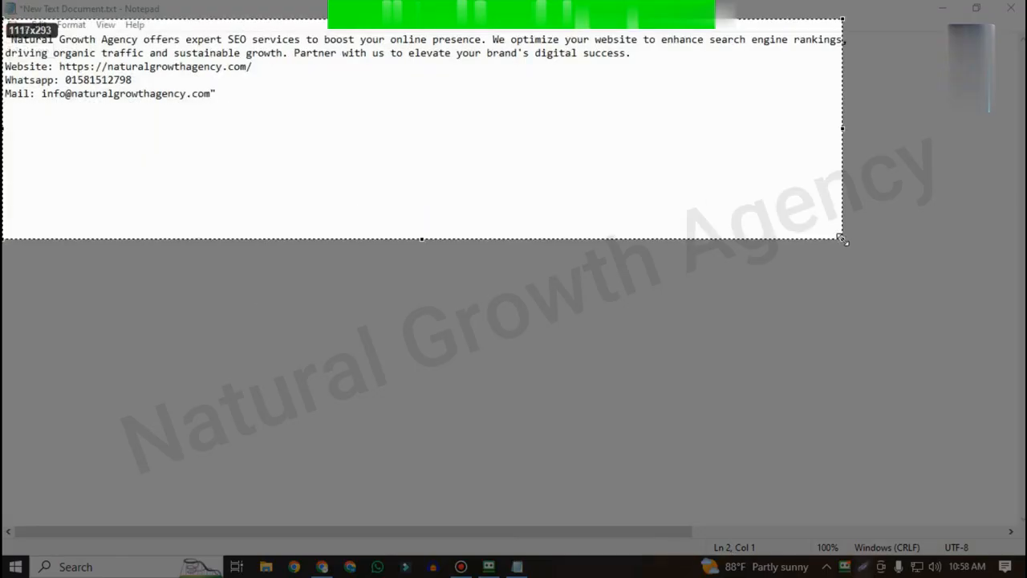
pyautogui.click(857, 135)
pyautogui.moveTo(331, 133); pyautogui.dragTo(224, 100)
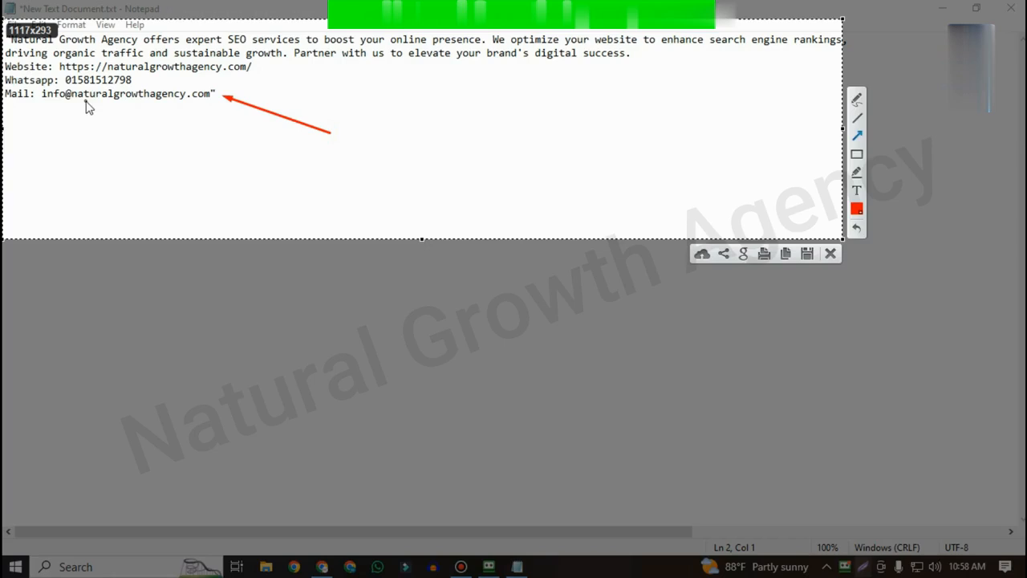
pyautogui.hotkey('ctrl', 'c')
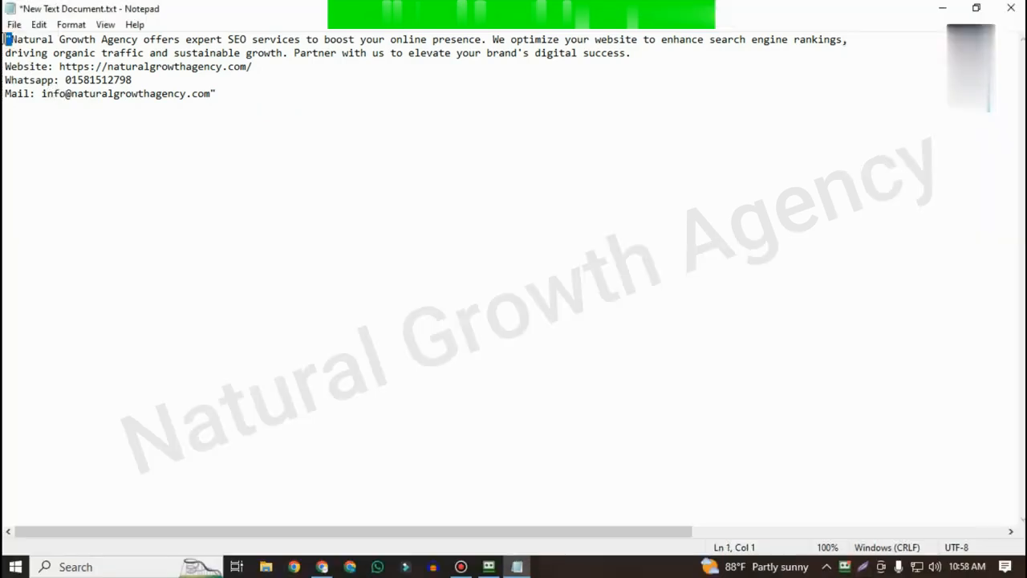
# - Remove the opening and closing quotation marks around the pasted long description
pyautogui.moveTo(234, 94); pyautogui.dragTo(211, 96)
pyautogui.press('BackSpace')
pyautogui.click(10, 38)
pyautogui.press('BackSpace')
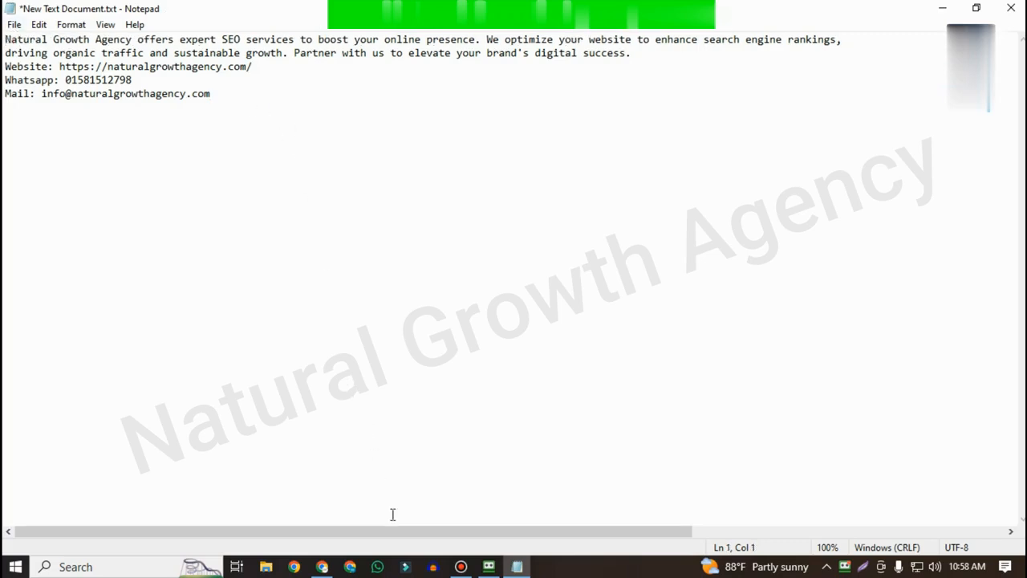
# - Copy the short description in B13 of the spreadsheet and paste it below the long description in the text document
pyautogui.click(322, 566)
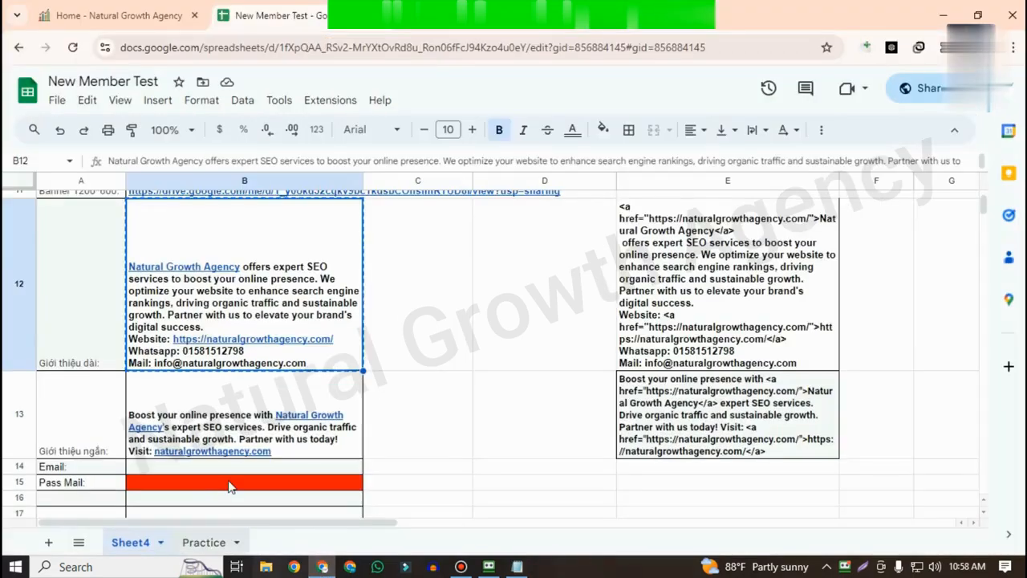
pyautogui.click(294, 405)
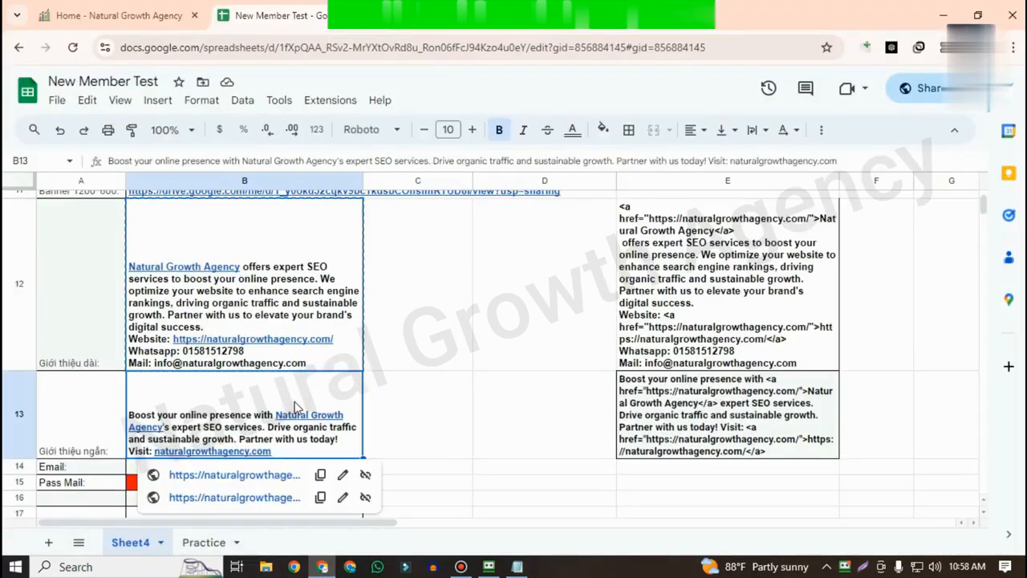
pyautogui.hotkey('ctrl', 'c')
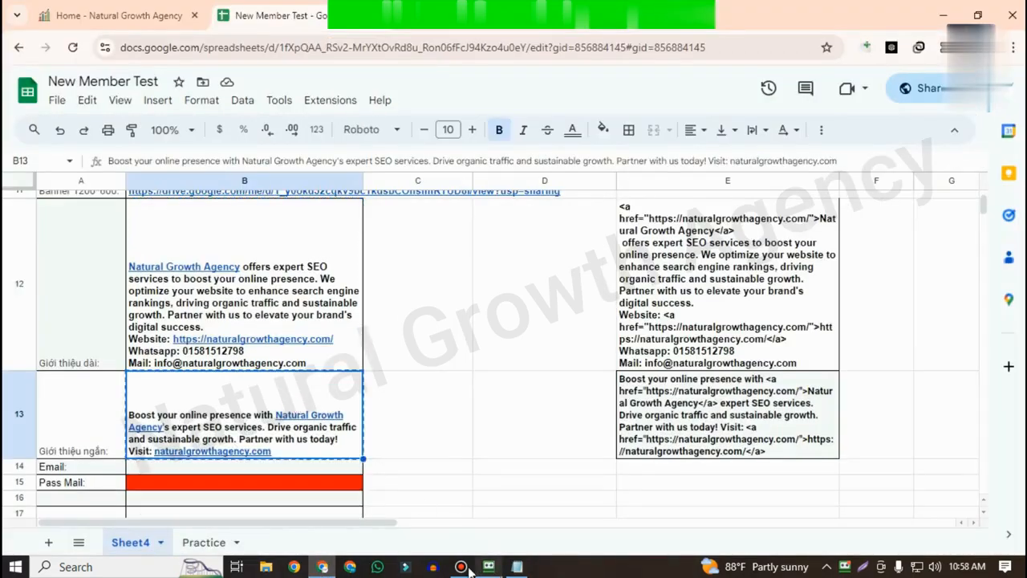
pyautogui.click(517, 566)
pyautogui.click(291, 123)
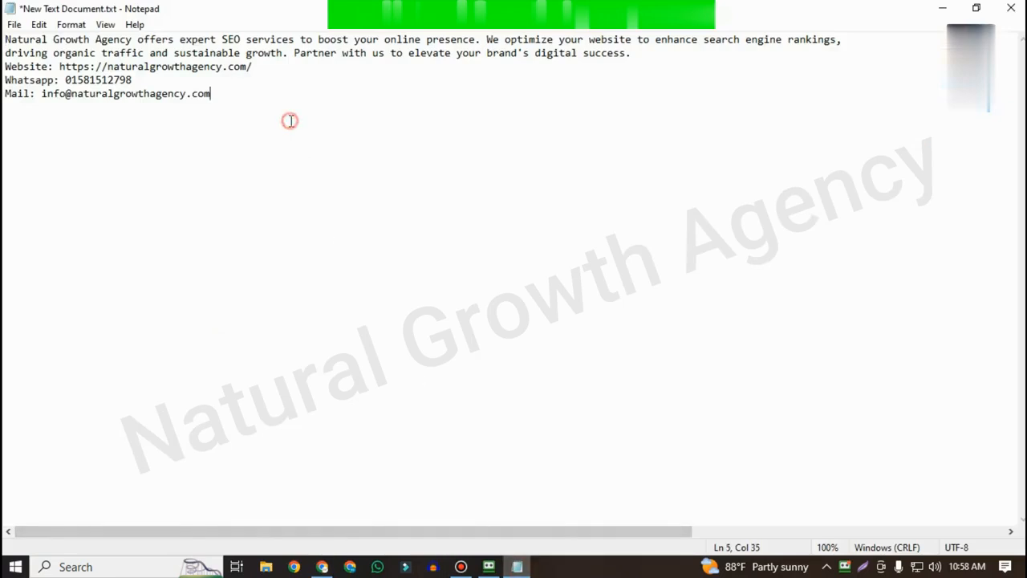
pyautogui.press('Return')
pyautogui.hotkey('ctrl', 'v')
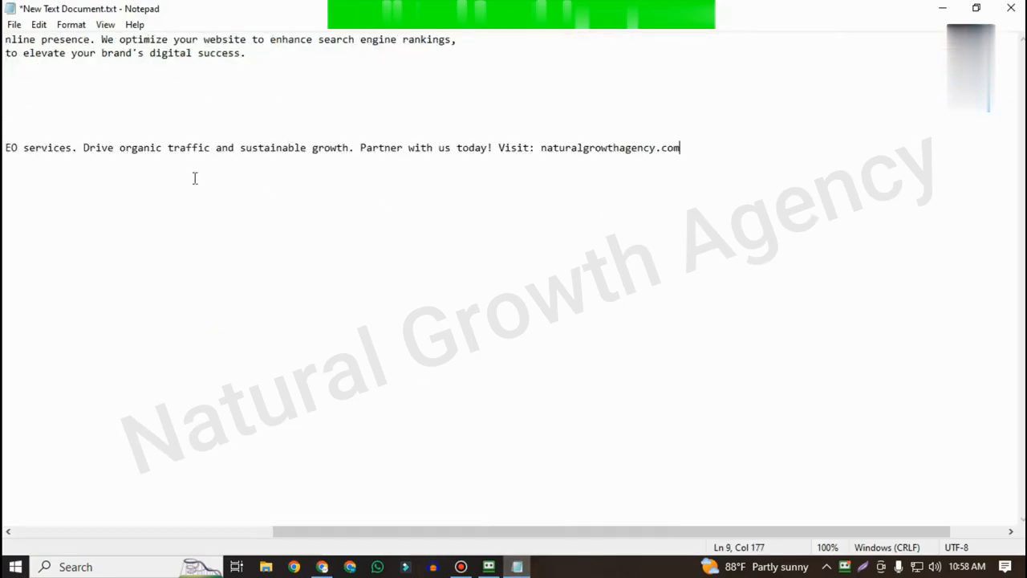
# - Break the short description into two lines before "Drive organic traffic" and place the cursor at its end
pyautogui.click(83, 147)
pyautogui.press('Return')
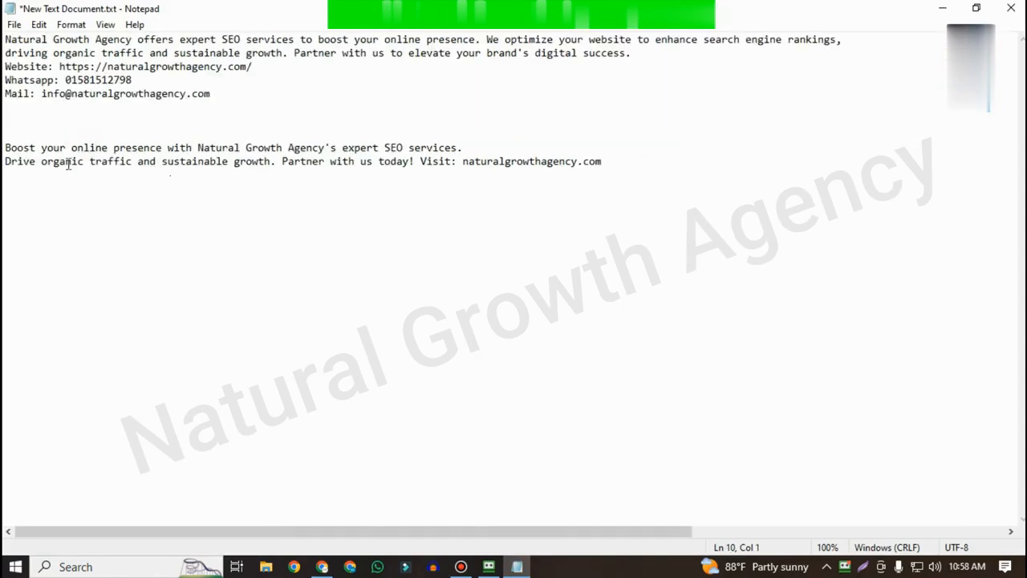
pyautogui.click(36, 149)
pyautogui.click(8, 149)
pyautogui.press('Up')
pyautogui.press('Up')
pyautogui.click(639, 160)
# - Copy the HTML long description in E12 and paste it below the short description, separated by a blank line
pyautogui.click(322, 566)
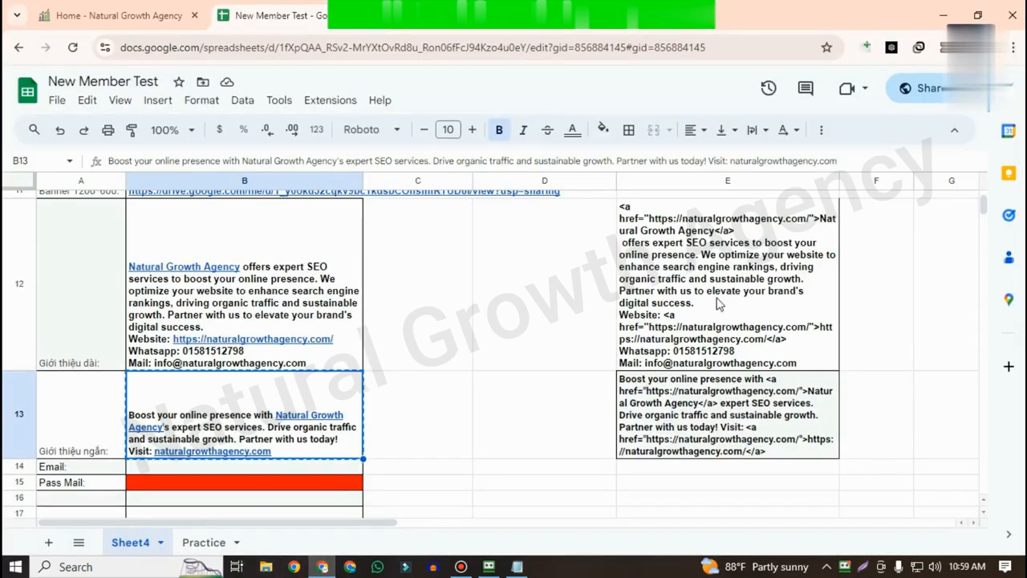
pyautogui.click(725, 279)
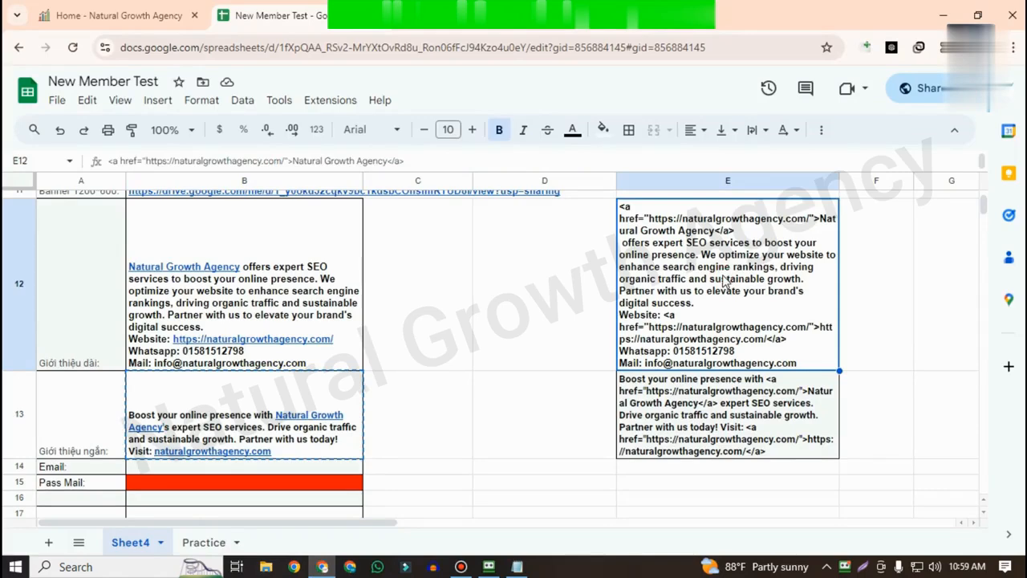
pyautogui.hotkey('ctrl', 'c')
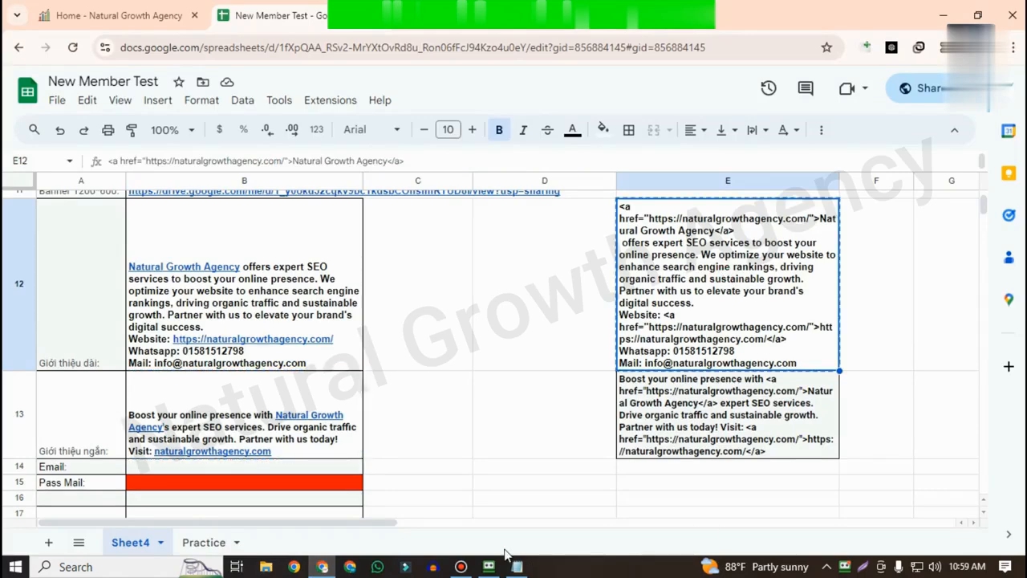
pyautogui.click(516, 571)
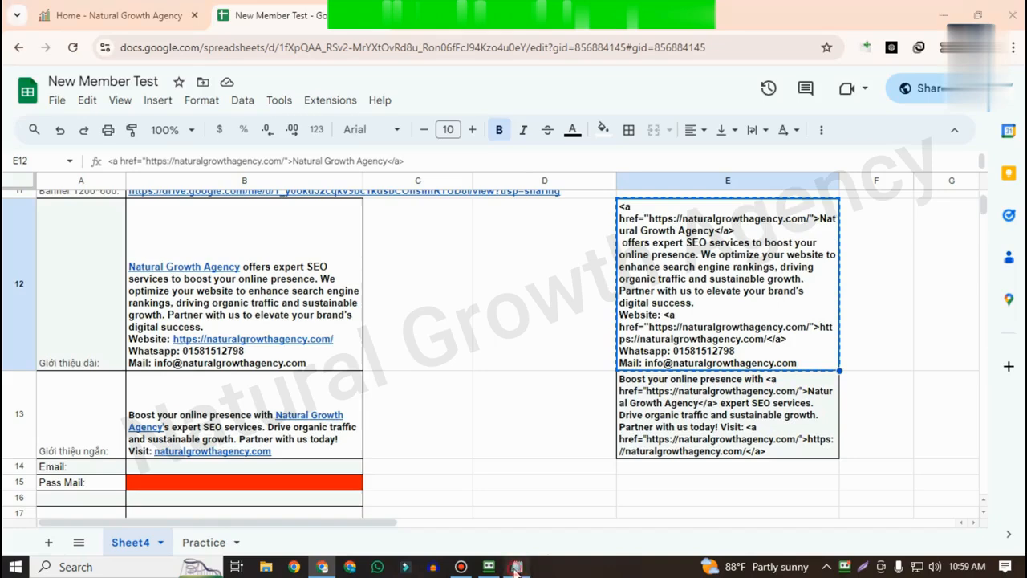
pyautogui.press('Return')
pyautogui.press('Return')
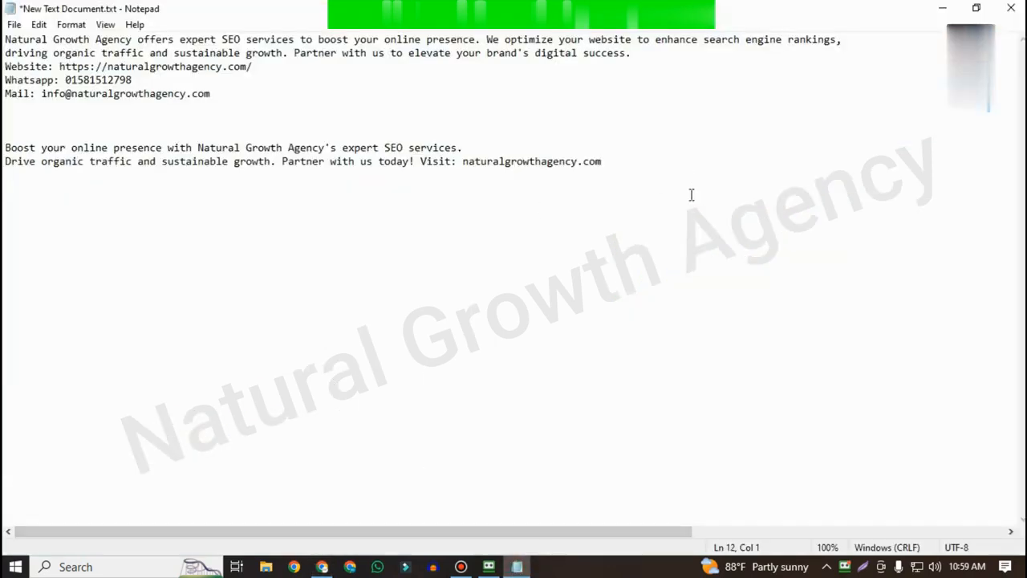
pyautogui.hotkey('ctrl', 'v')
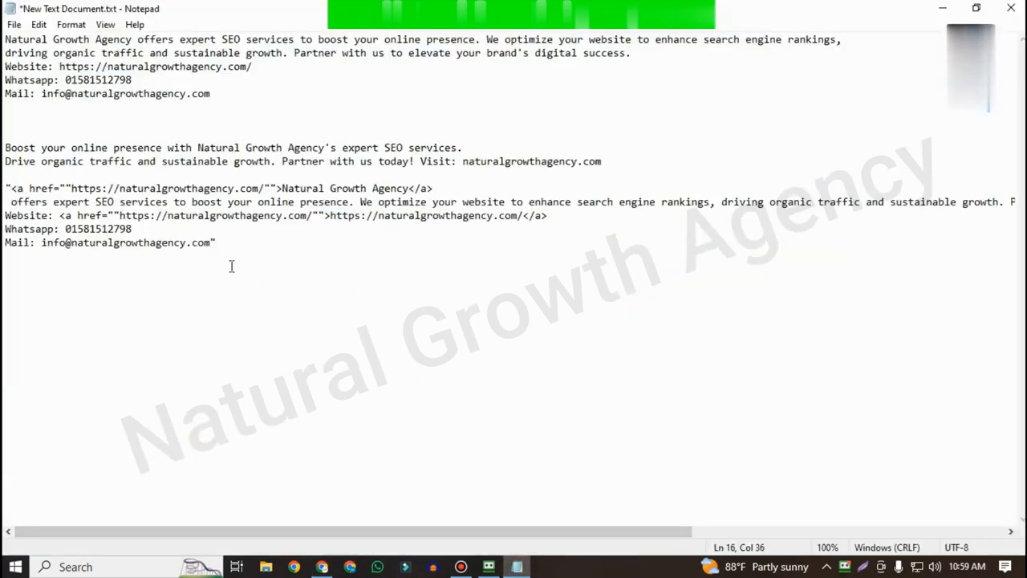
# - Remove the opening and closing quotation marks around the whole pasted HTML long description
pyautogui.moveTo(238, 242); pyautogui.dragTo(211, 243)
pyautogui.moveTo(12, 188); pyautogui.dragTo(5, 187)
pyautogui.press('Delete')
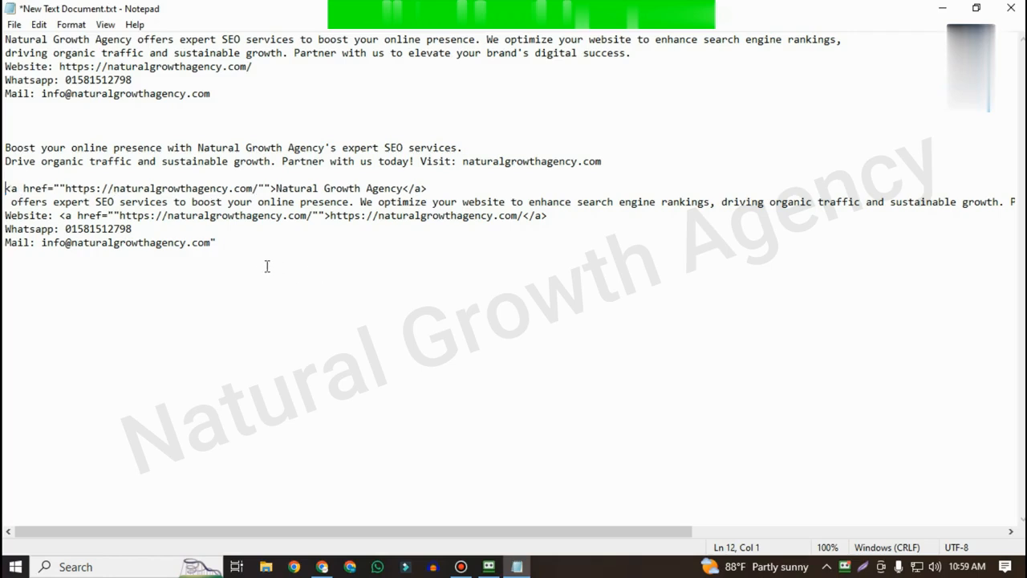
pyautogui.click(232, 242)
pyautogui.press('BackSpace')
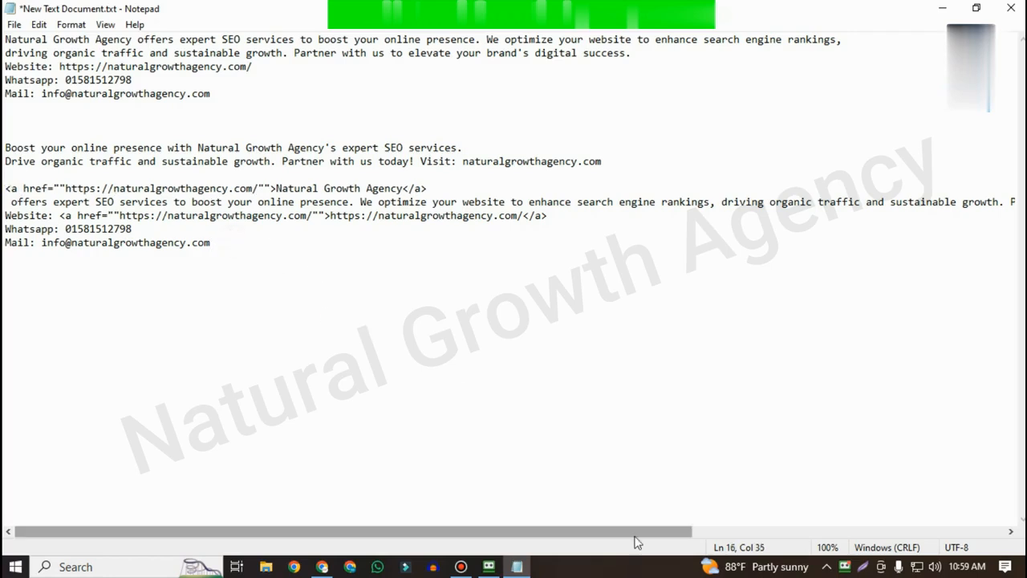
# - Capture E12 and E13 in the spreadsheet, draw red arrows to the quotation marks around each link URL, and discard the capture
pyautogui.click(322, 566)
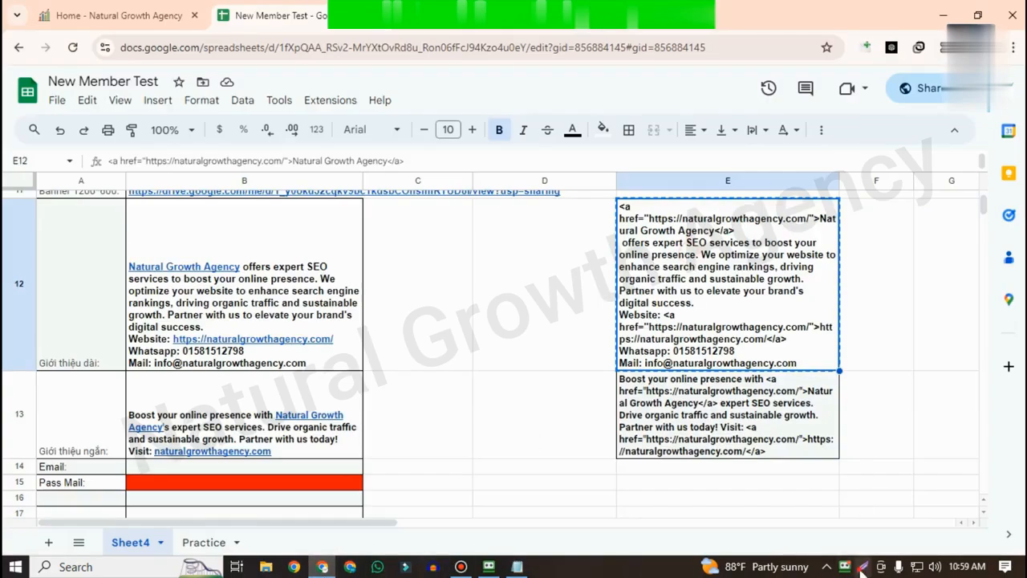
pyautogui.press('super+shift+s')
pyautogui.moveTo(542, 162)
pyautogui.mouseDown()
pyautogui.moveTo(977, 472)
pyautogui.moveTo(994, 495)
pyautogui.mouseUp()
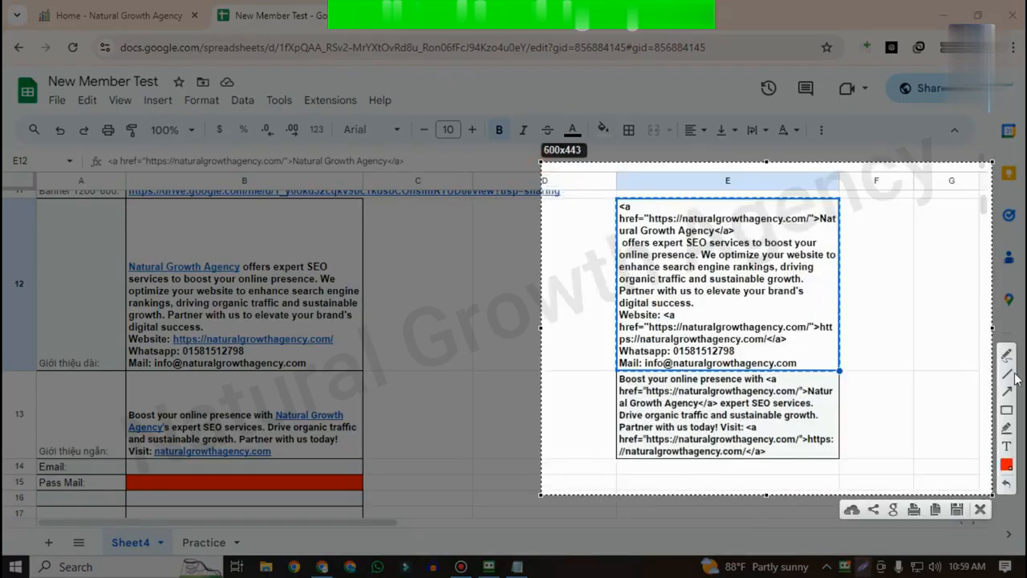
pyautogui.moveTo(572, 296); pyautogui.dragTo(646, 224)
pyautogui.moveTo(864, 252); pyautogui.dragTo(810, 225)
pyautogui.moveTo(592, 353); pyautogui.dragTo(644, 330)
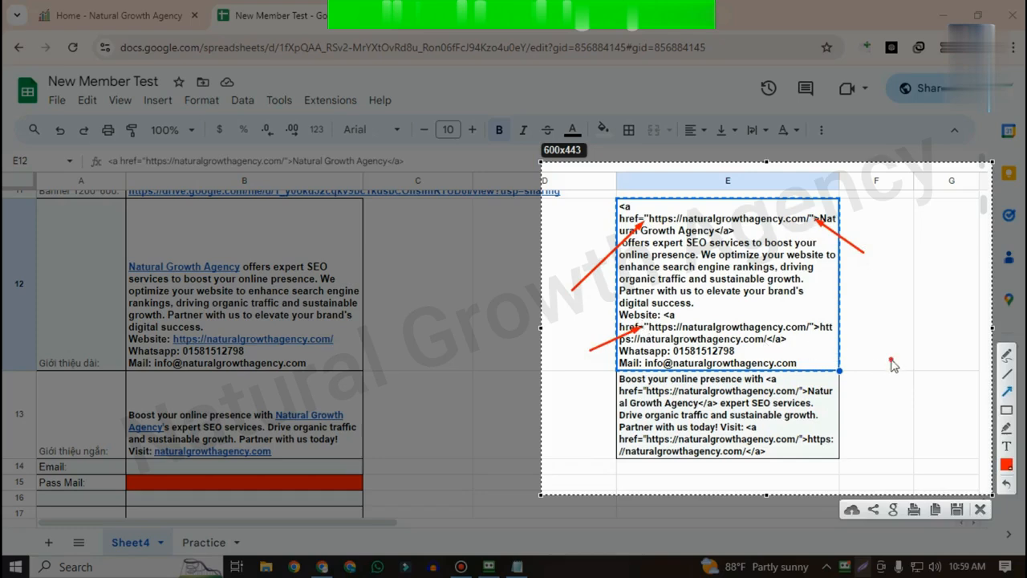
pyautogui.moveTo(891, 359); pyautogui.dragTo(816, 332)
pyautogui.moveTo(908, 427); pyautogui.dragTo(807, 392)
pyautogui.moveTo(565, 437); pyautogui.dragTo(640, 394)
pyautogui.moveTo(591, 467); pyautogui.dragTo(642, 440)
pyautogui.moveTo(866, 455); pyautogui.dragTo(807, 439)
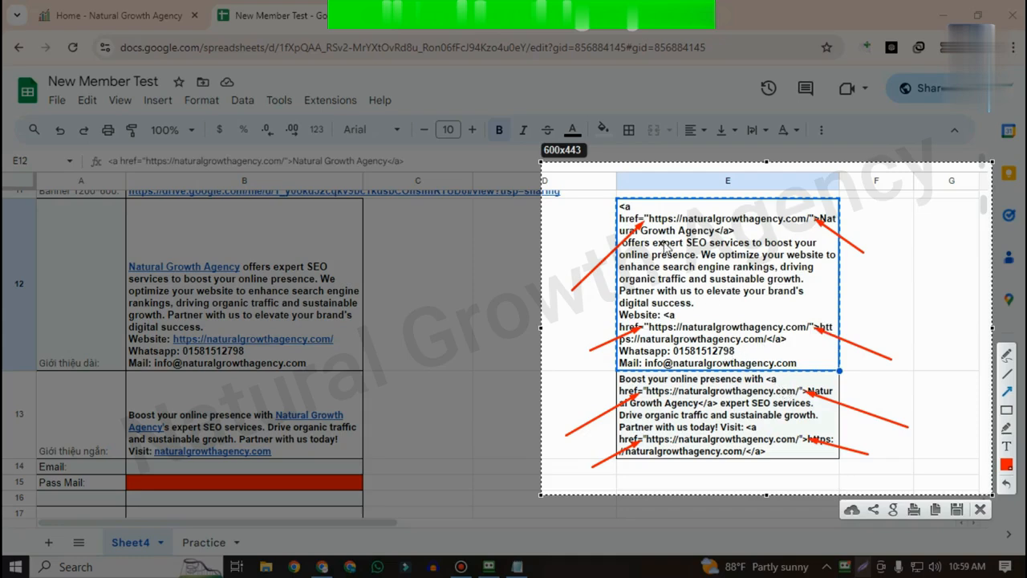
pyautogui.press('Escape')
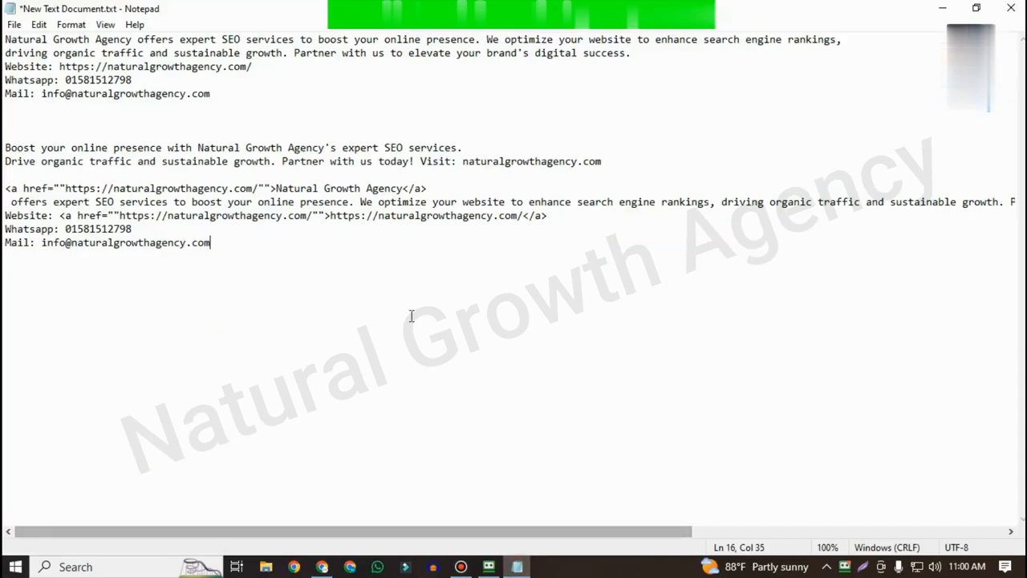
# - In the text document, remove the doubled quotation marks around the URL of the Natural Growth Agency link
pyautogui.click(517, 566)
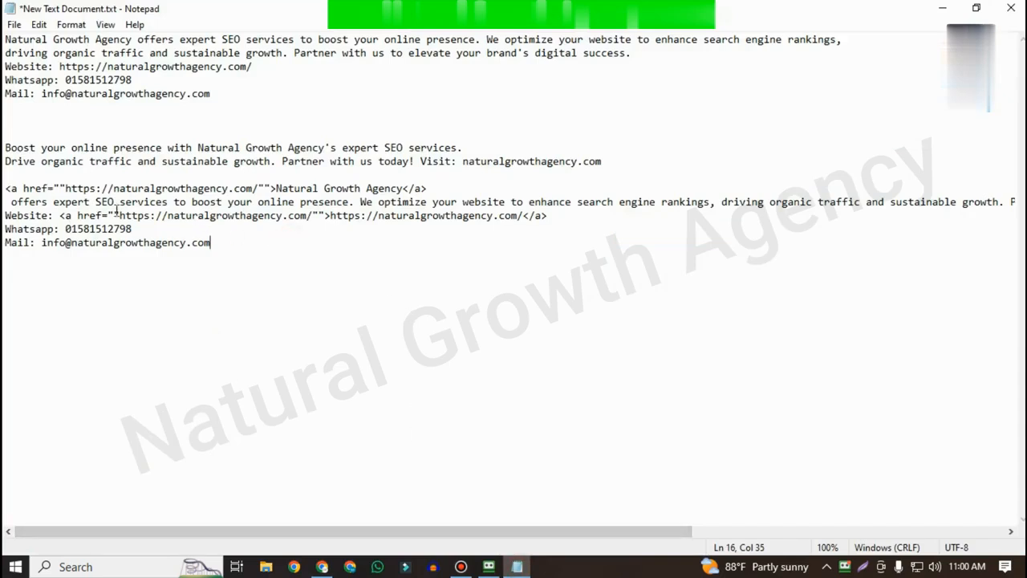
pyautogui.click(60, 188)
pyautogui.moveTo(55, 188); pyautogui.dragTo(66, 188)
pyautogui.click(59, 189)
pyautogui.press('BackSpace')
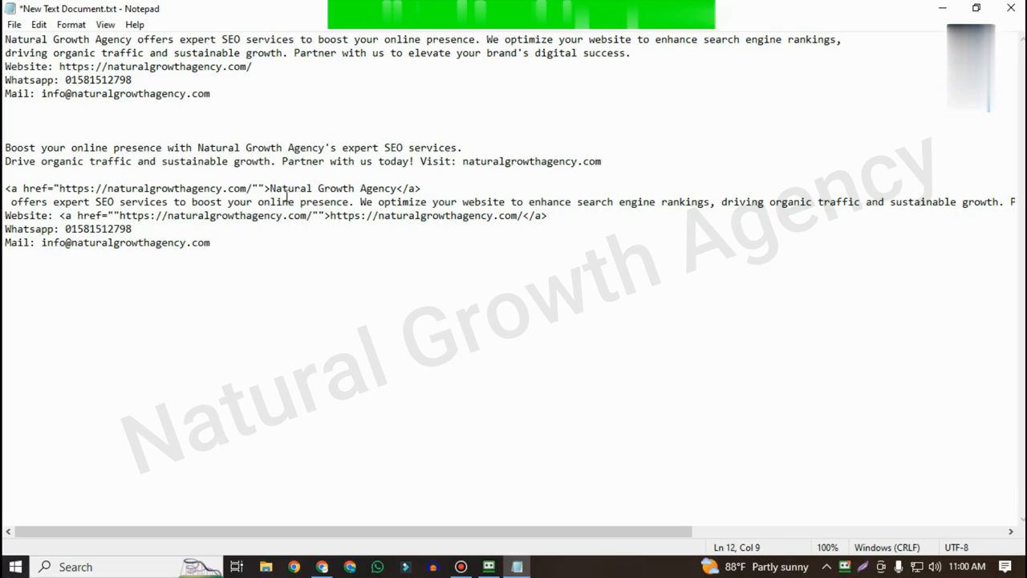
pyautogui.click(257, 188)
pyautogui.press('BackSpace')
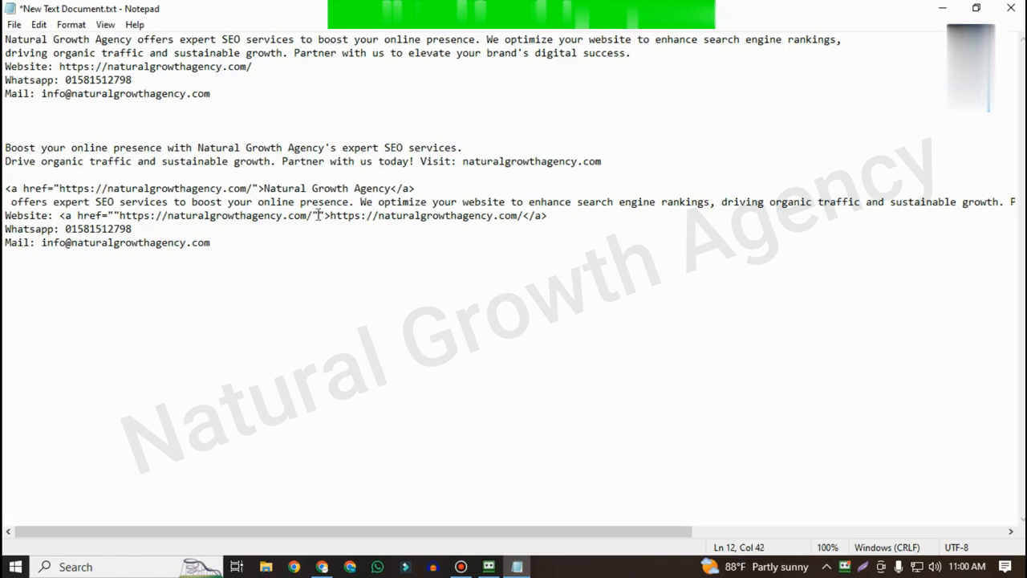
# - Remove the doubled quotation marks around the URL in the Website line's link
pyautogui.click(115, 215)
pyautogui.press('Delete')
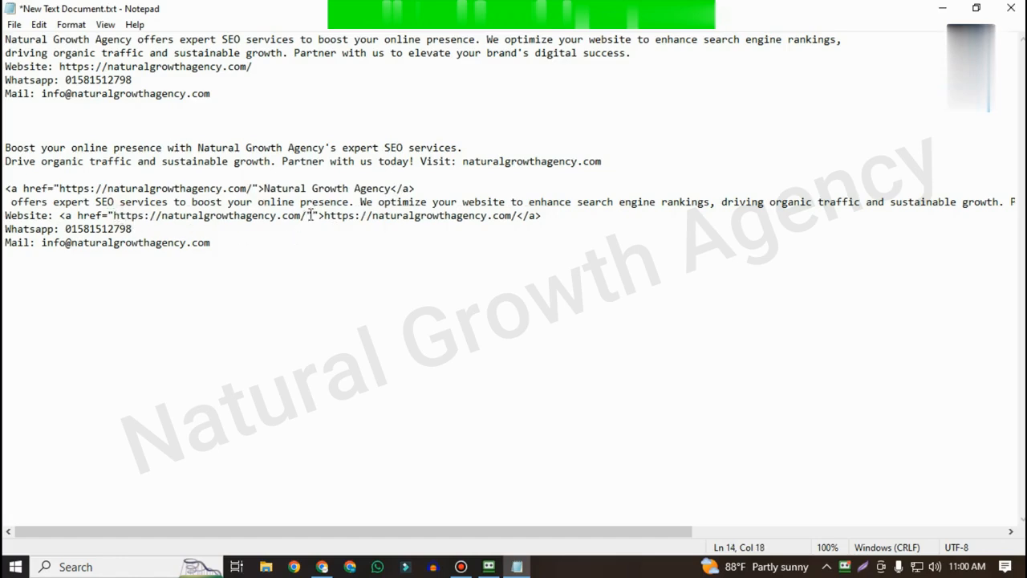
pyautogui.click(310, 216)
pyautogui.press('Delete')
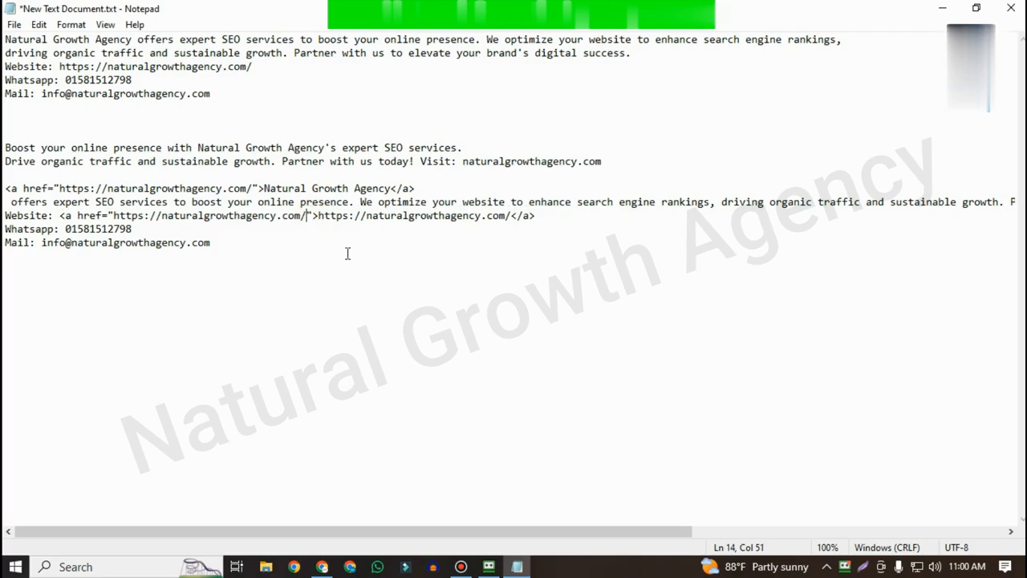
pyautogui.click(305, 252)
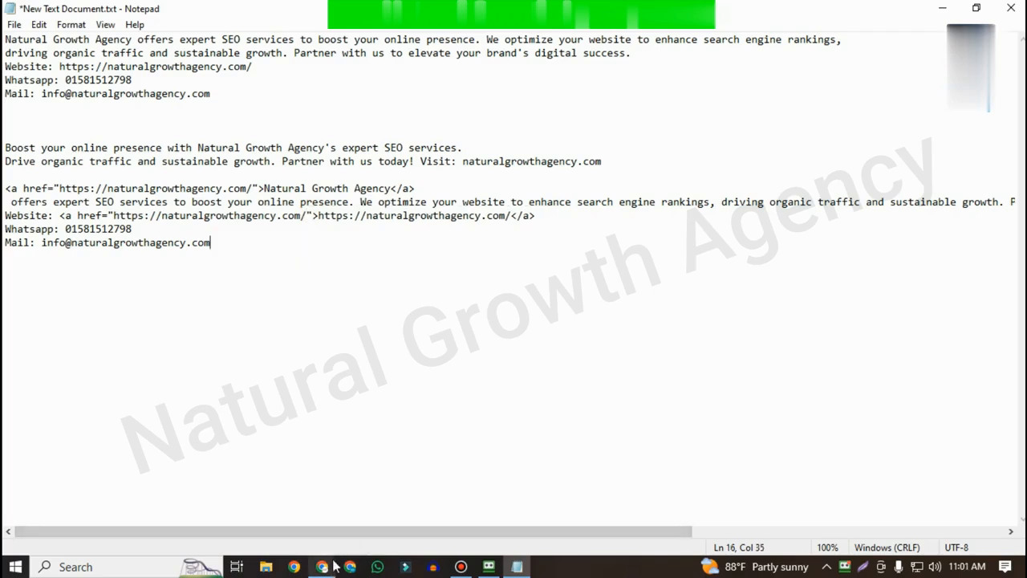
# - Copy the HTML short description from E13 of the spreadsheet to the end of the text document and break its line before "with us today!"
pyautogui.moveTo(328, 563)
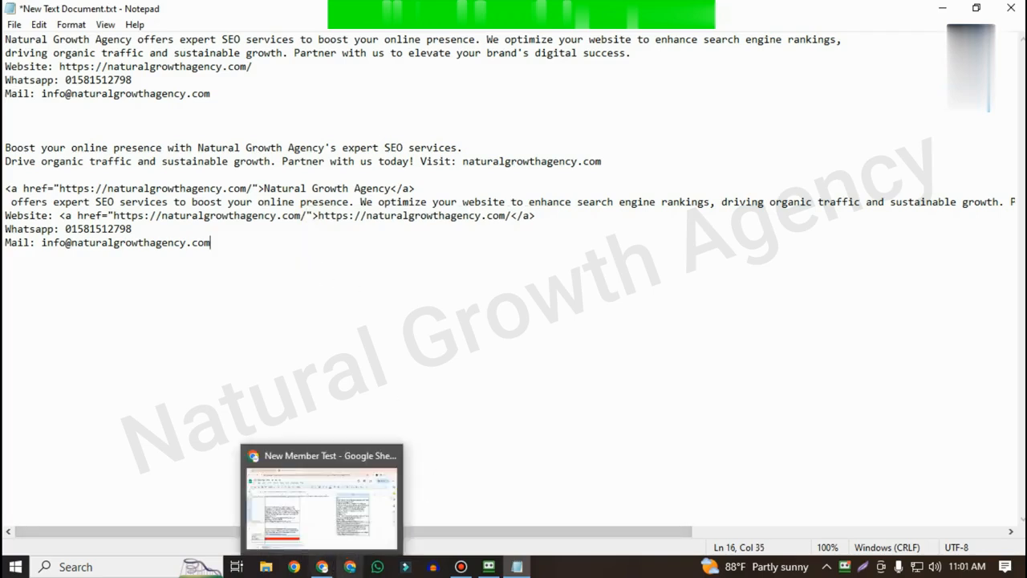
pyautogui.click(328, 545)
pyautogui.click(686, 416)
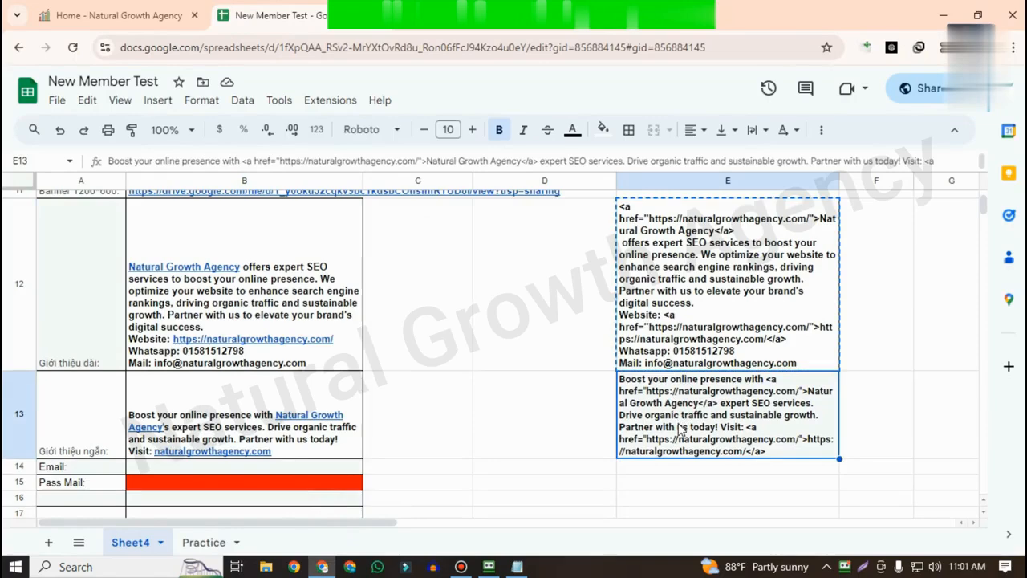
pyautogui.hotkey('ctrl', 'c')
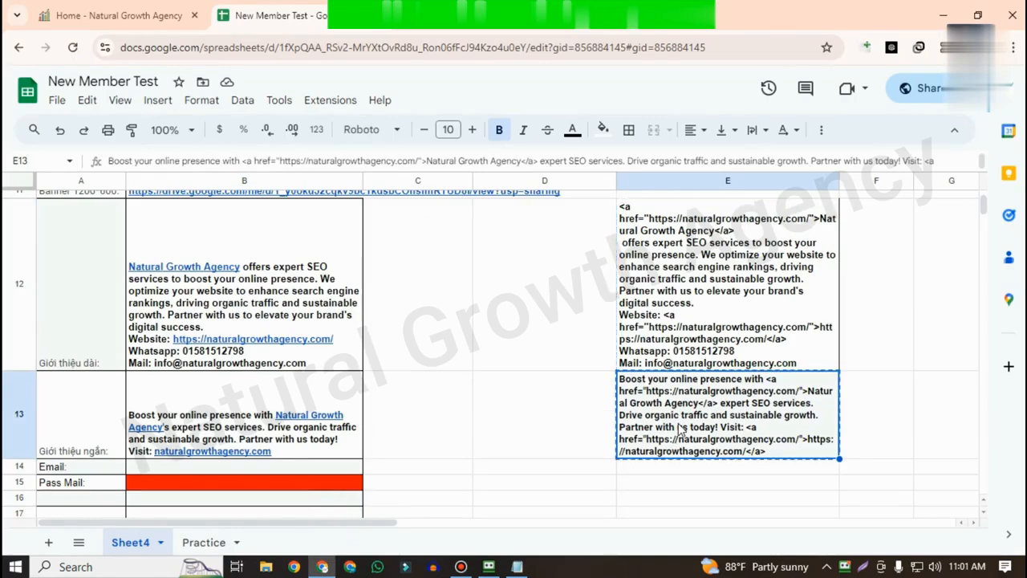
pyautogui.click(517, 566)
pyautogui.press('Return')
pyautogui.press('Return')
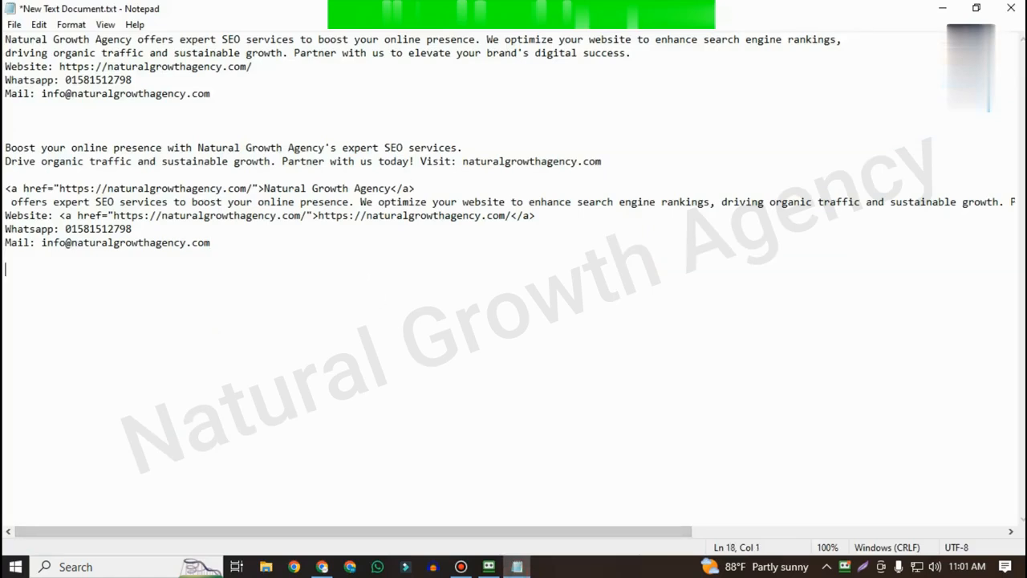
pyautogui.hotkey('ctrl', 'v')
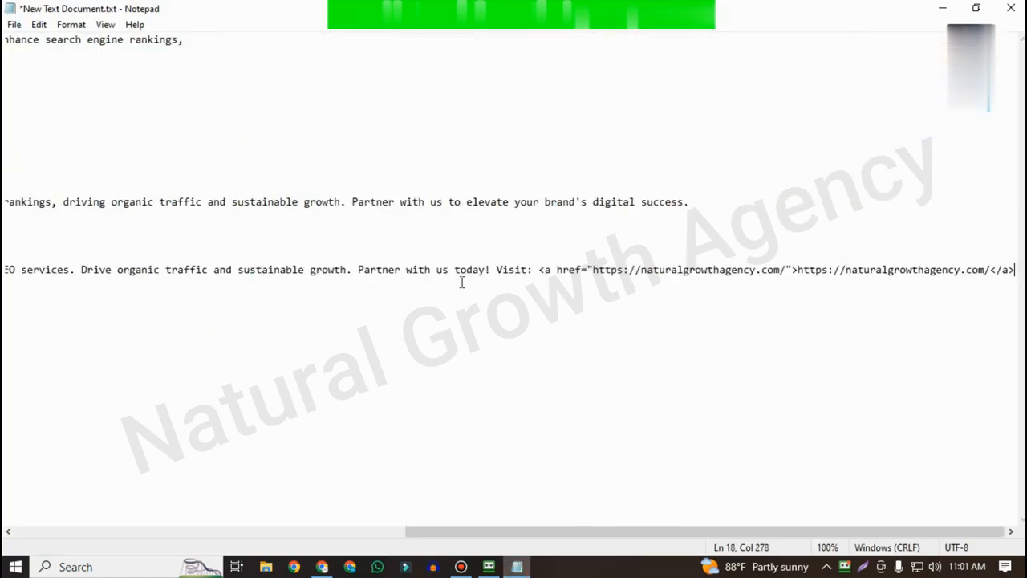
pyautogui.click(407, 271)
pyautogui.press('Return')
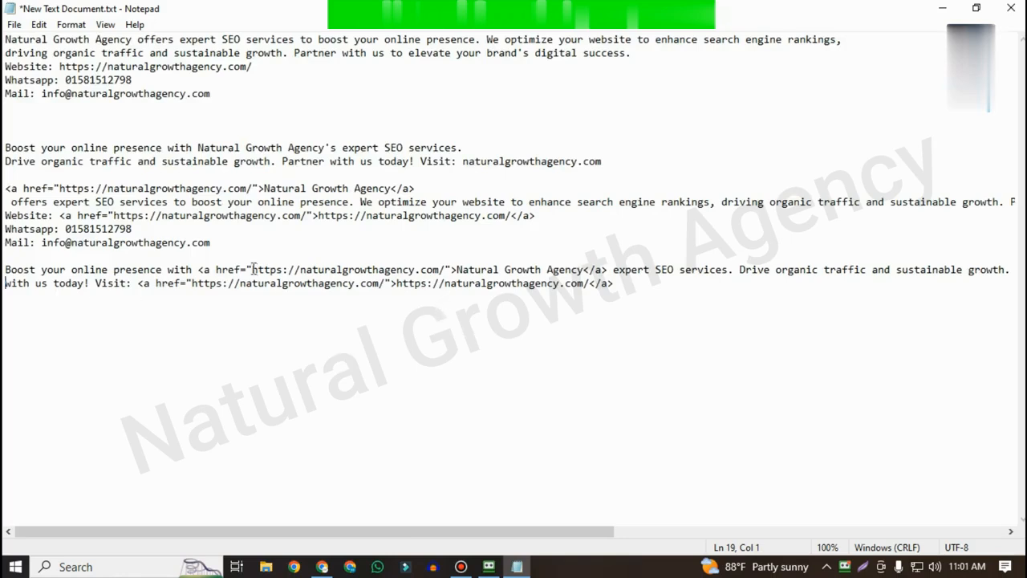
# - Close the text document without saving its changes
pyautogui.moveTo(251, 269); pyautogui.dragTo(249, 272)
pyautogui.click(248, 269)
pyautogui.click(1011, 8)
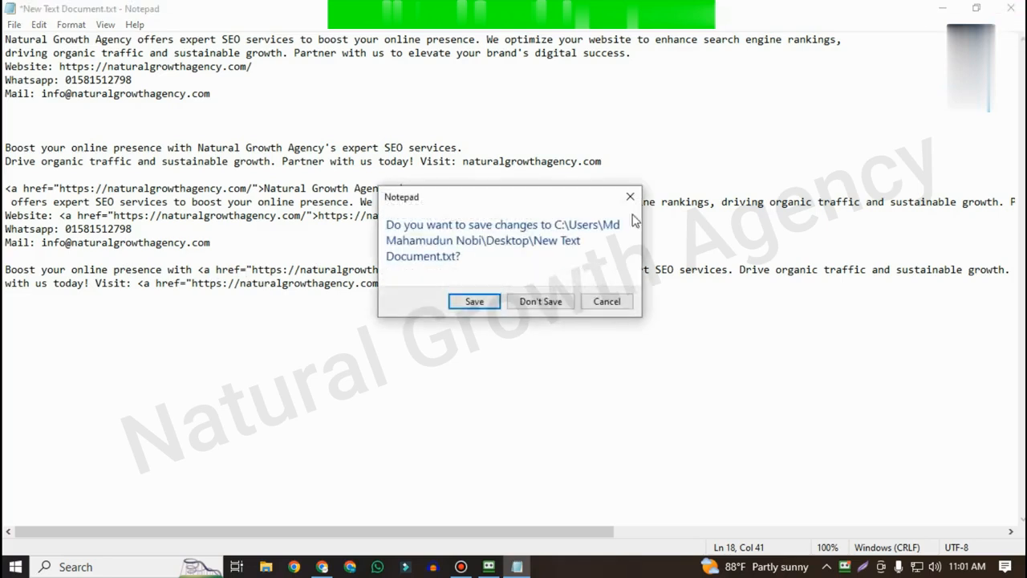
pyautogui.click(541, 301)
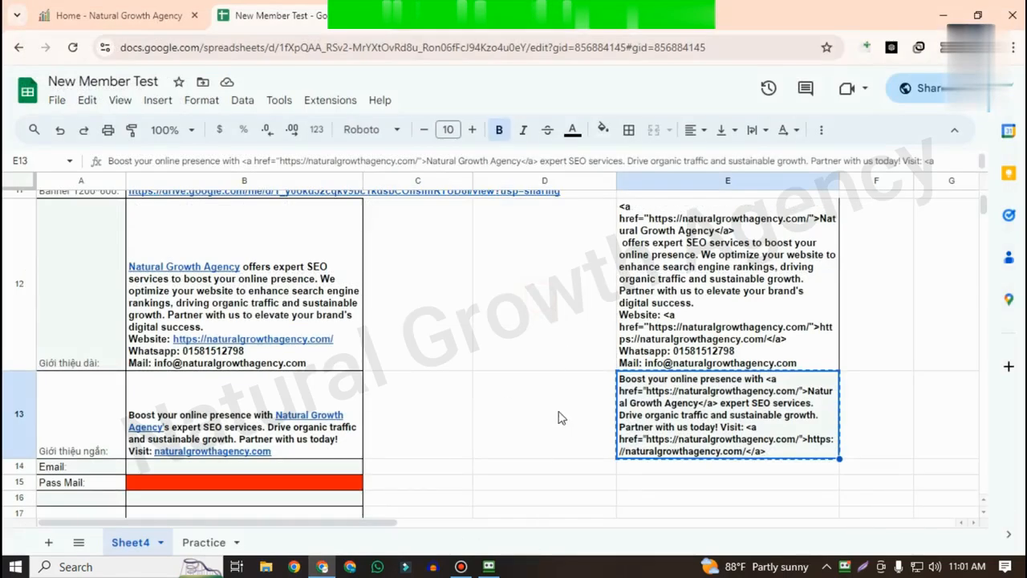
# - Review the spreadsheet's email and mail password rows, the backlink table header, the brand details and the HTML descriptions in column E
pyautogui.click(560, 417)
pyautogui.click(159, 467)
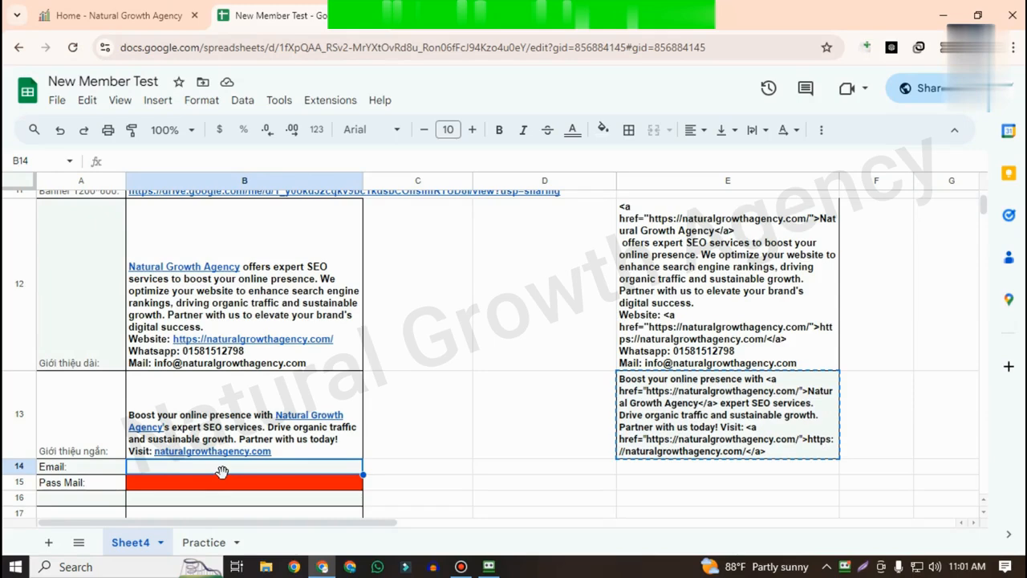
pyautogui.click(294, 487)
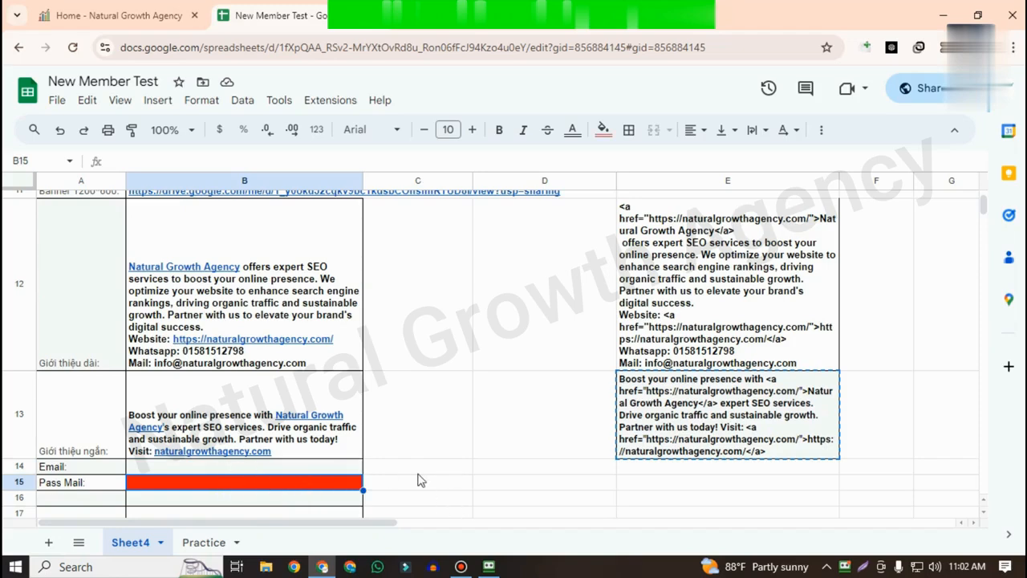
pyautogui.scroll(-3, 410, 495)
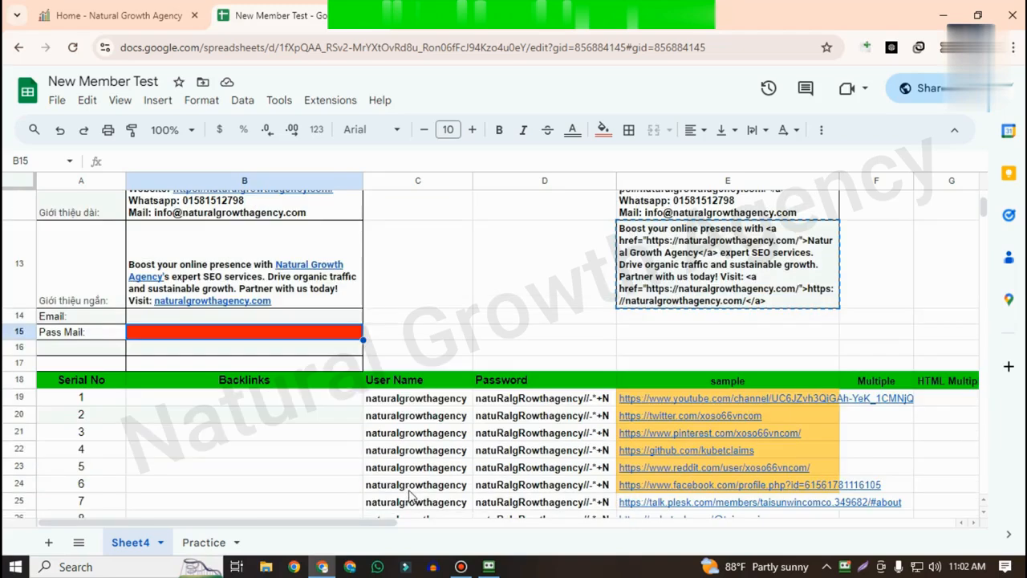
pyautogui.scroll(3, 411, 499)
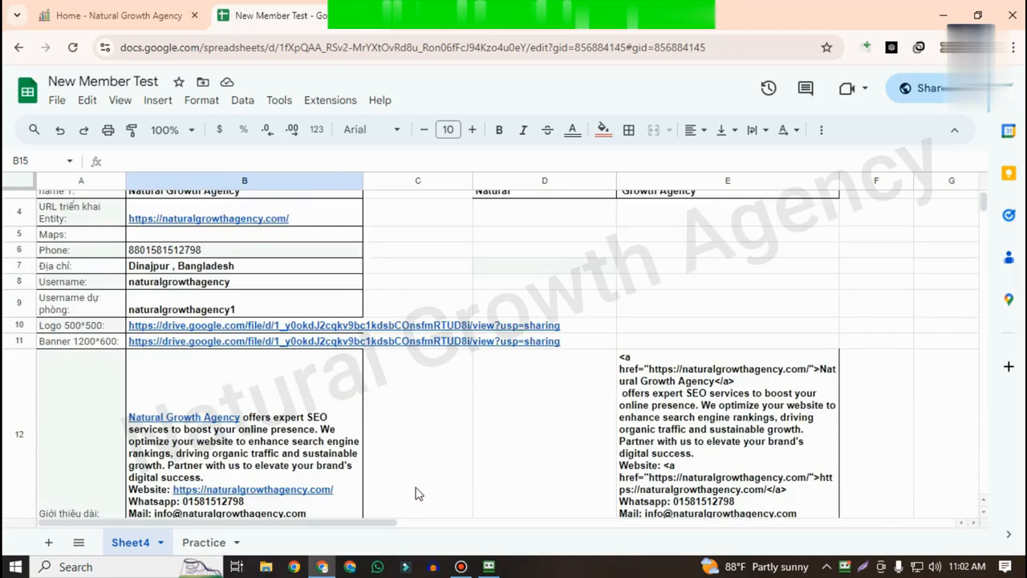
pyautogui.click(467, 443)
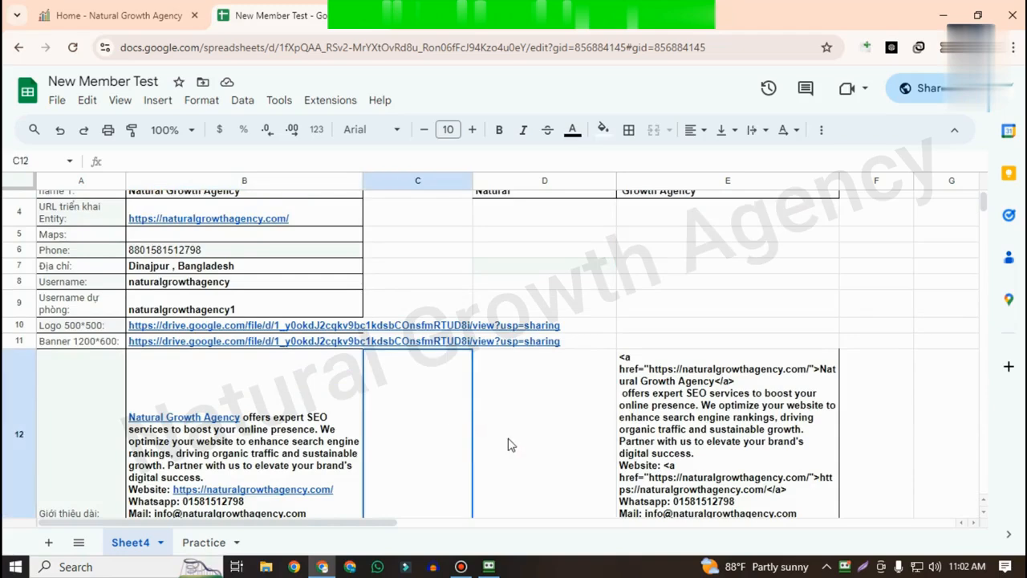
pyautogui.scroll(1, 510, 443)
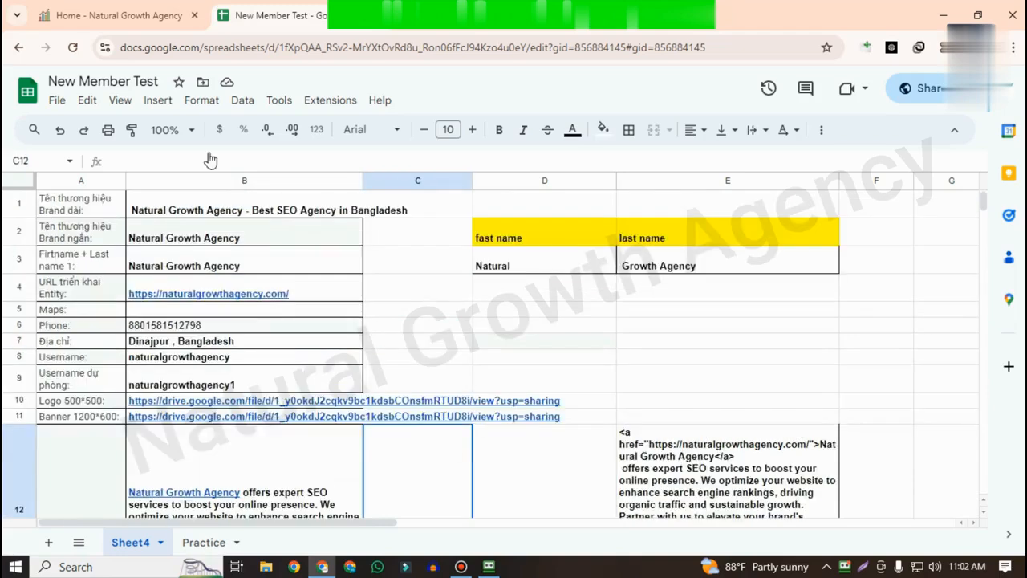
pyautogui.scroll(-1, 513, 345)
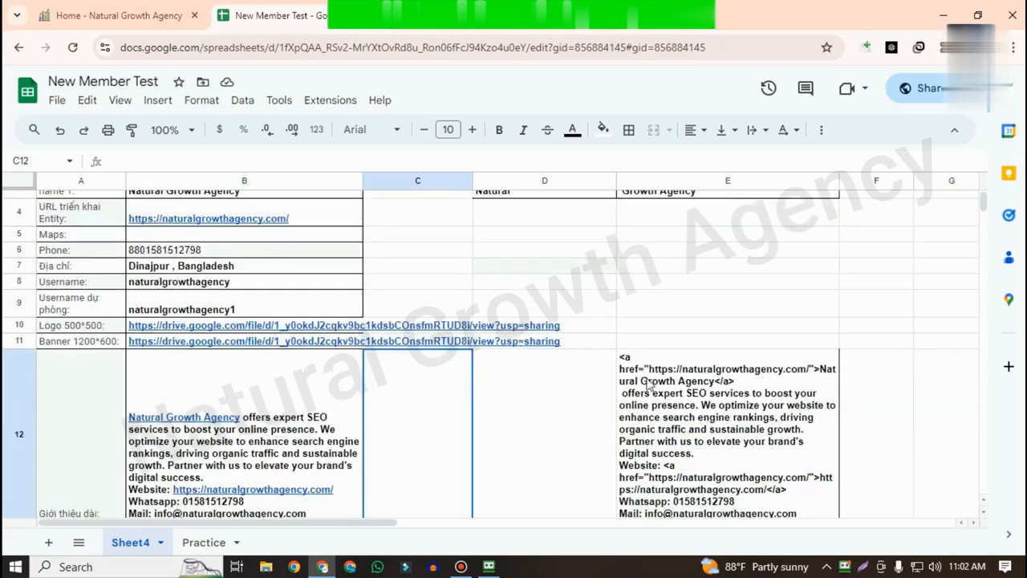
pyautogui.click(794, 271)
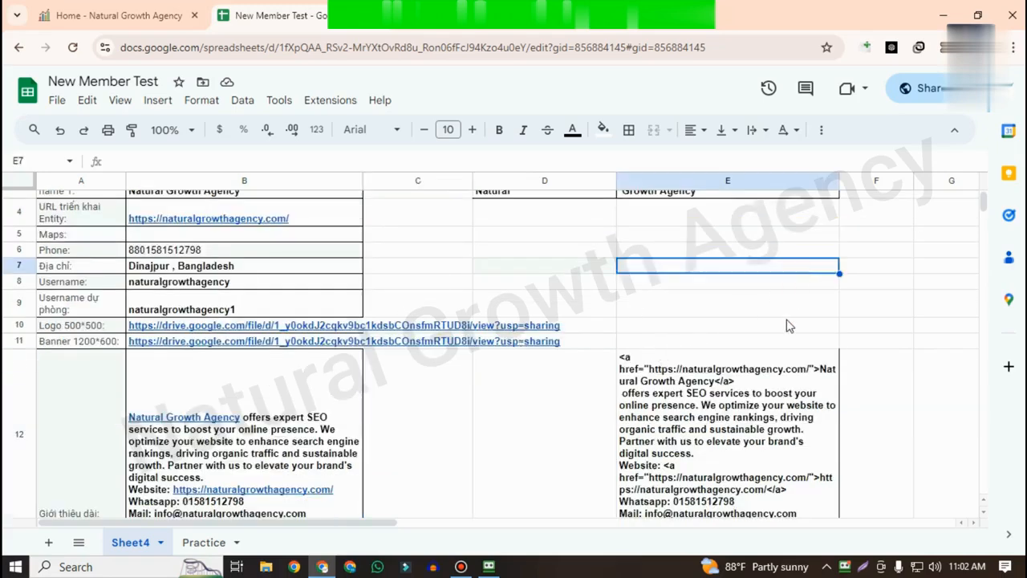
pyautogui.scroll(-3, 787, 325)
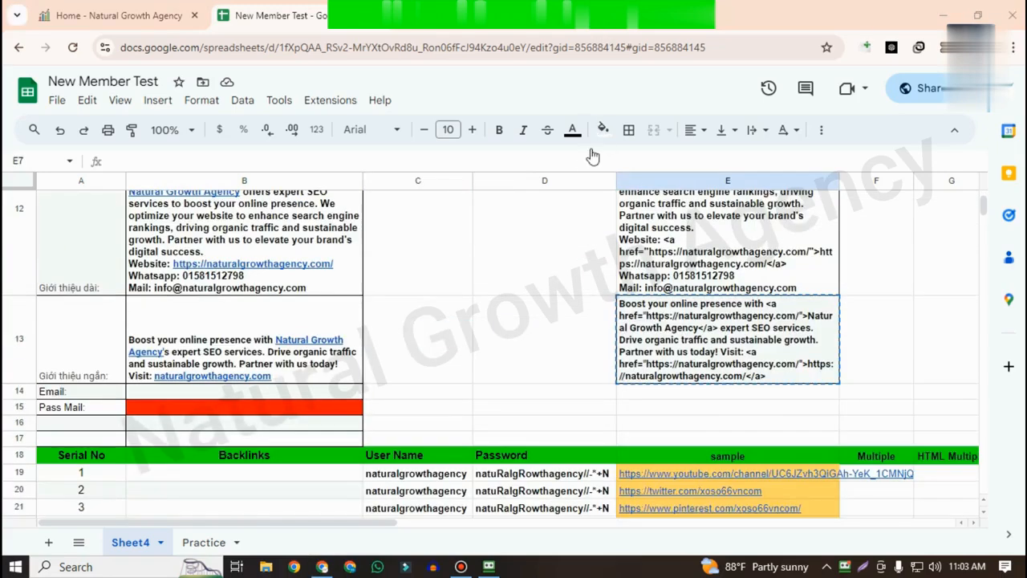
pyautogui.click(517, 344)
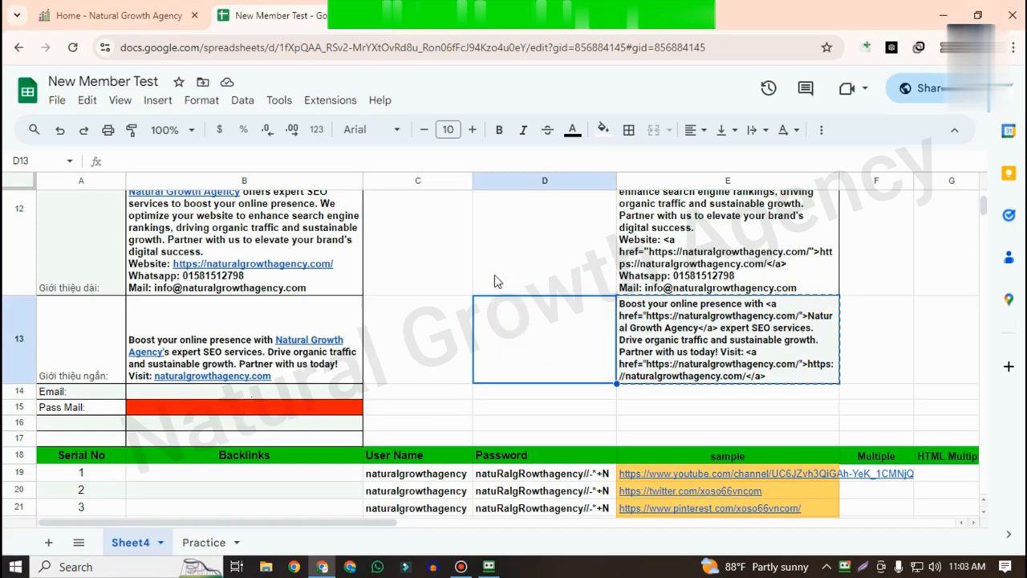
pyautogui.click(922, 362)
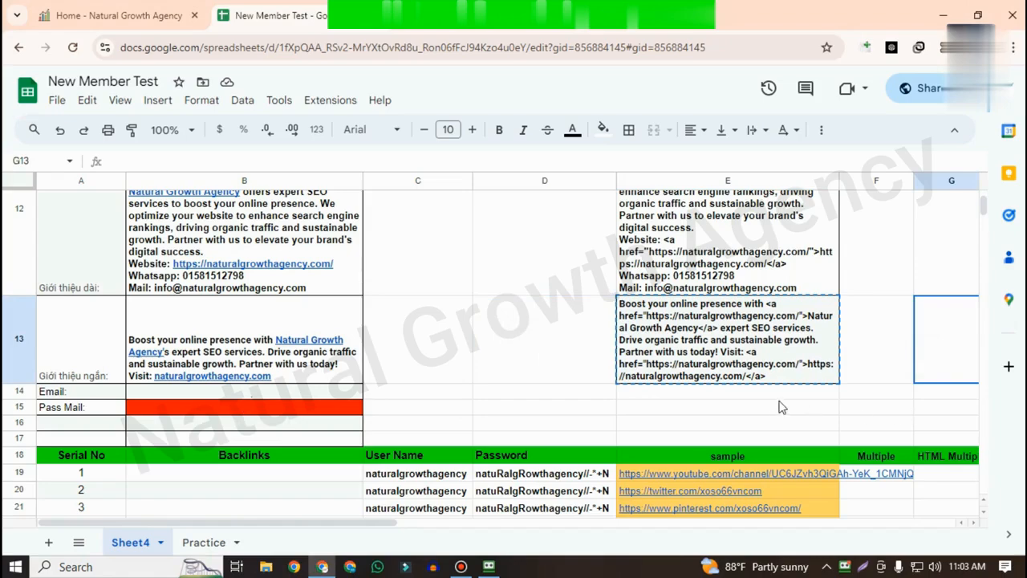
pyautogui.scroll(3, 688, 369)
pyautogui.scroll(2, 688, 369)
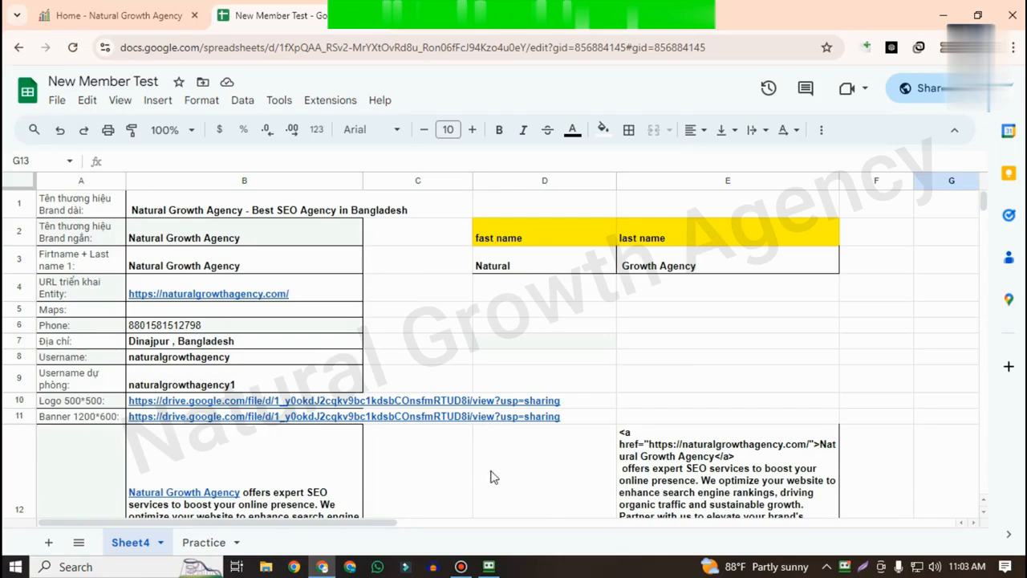
# - Switch to RoboForm Editor and enter Natural, from D3 of the spreadsheet, as the first name in the NGA identity's Person form
pyautogui.click(489, 567)
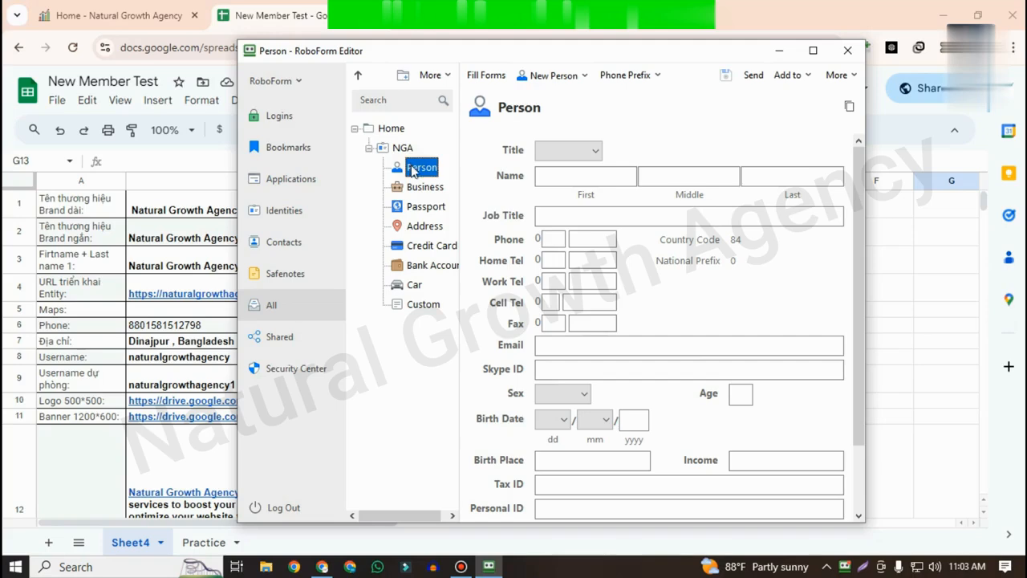
pyautogui.click(593, 178)
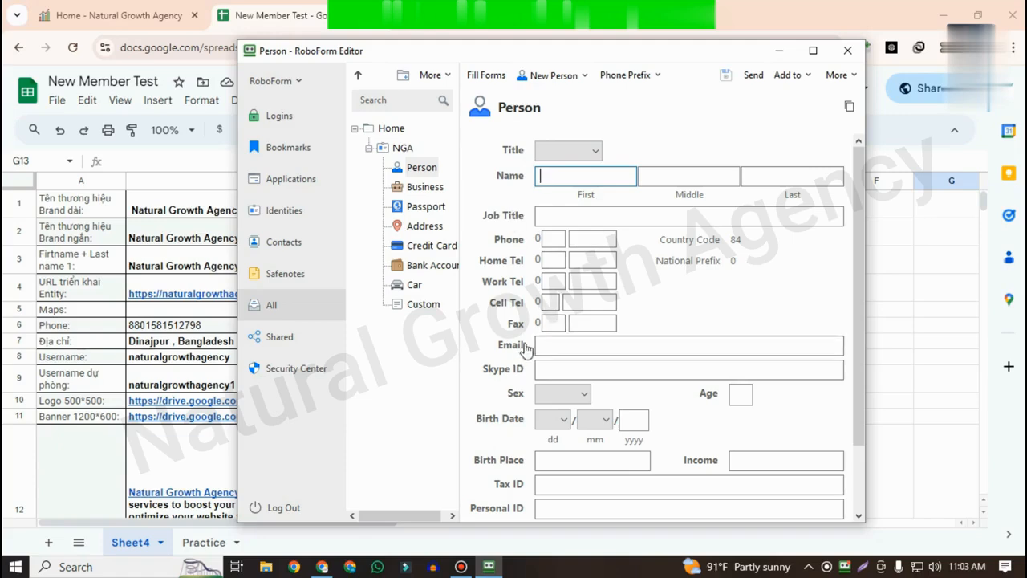
pyautogui.moveTo(661, 54); pyautogui.dragTo(782, 50)
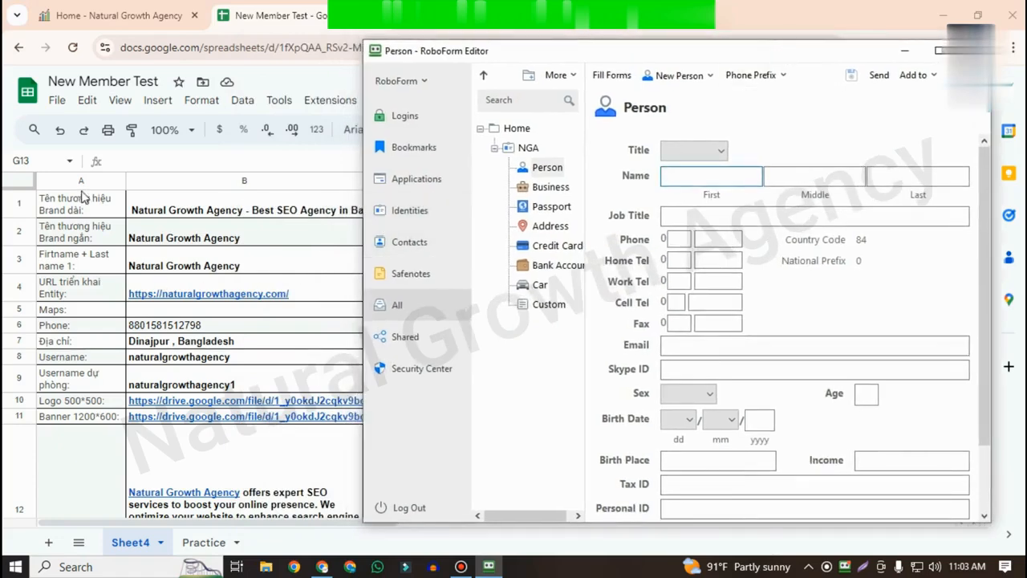
pyautogui.click(199, 205)
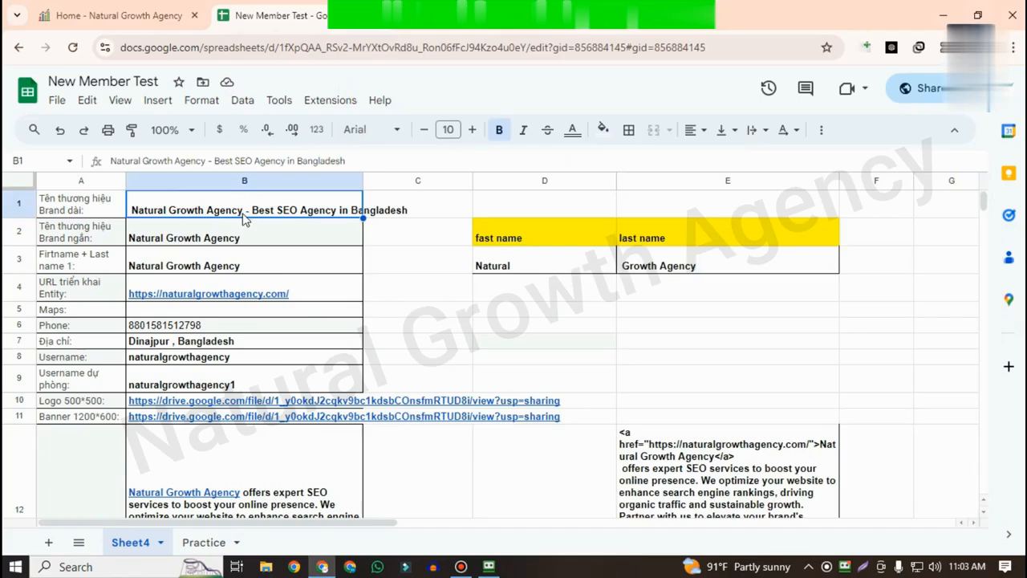
pyautogui.click(548, 267)
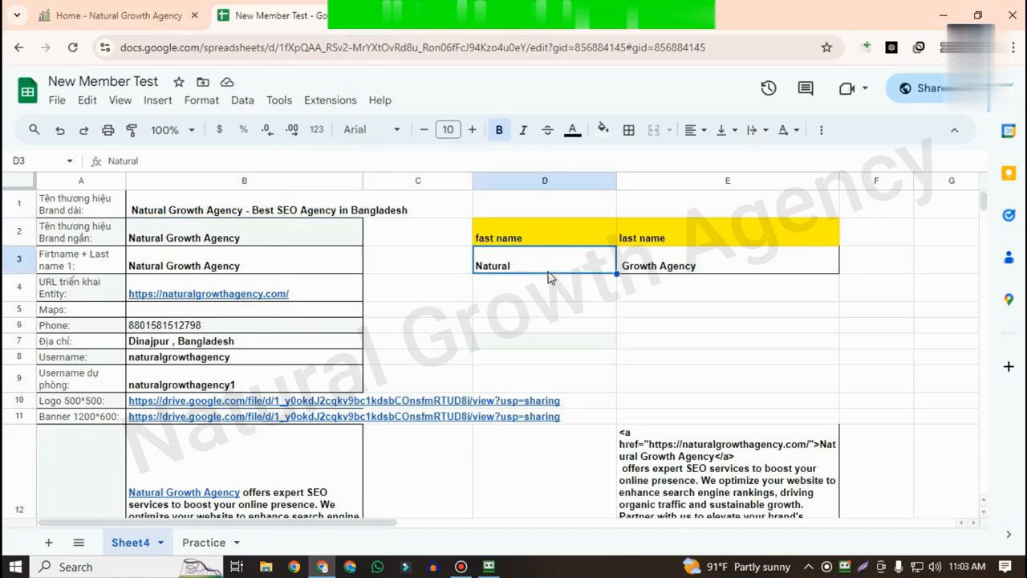
pyautogui.click(488, 567)
pyautogui.write('Natural')
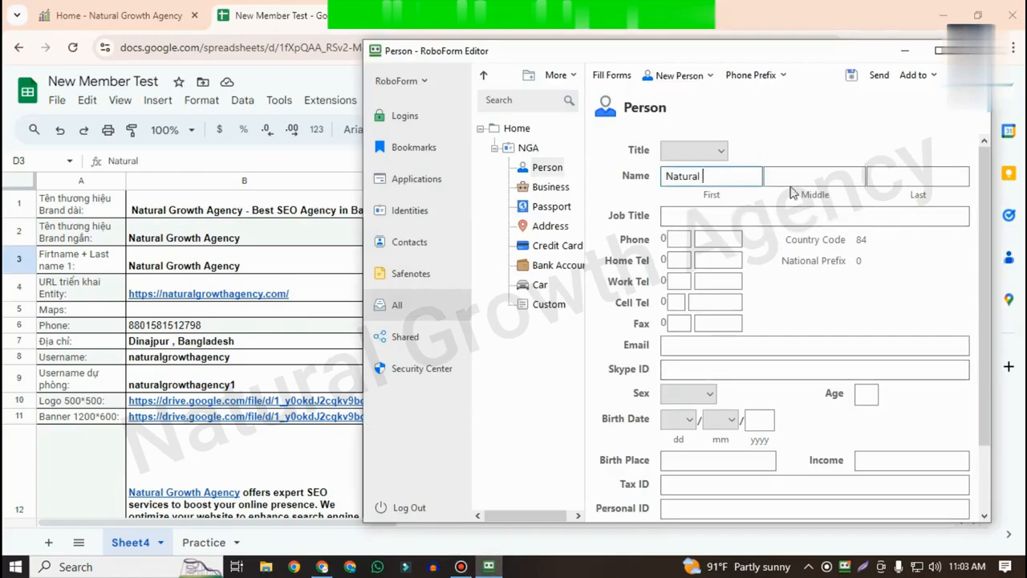
# - Copy Growth Agency from E3 of the spreadsheet into the last name of the NGA Person form in RoboForm
pyautogui.moveTo(834, 61); pyautogui.dragTo(908, 138)
pyautogui.click(416, 263)
pyautogui.click(630, 261)
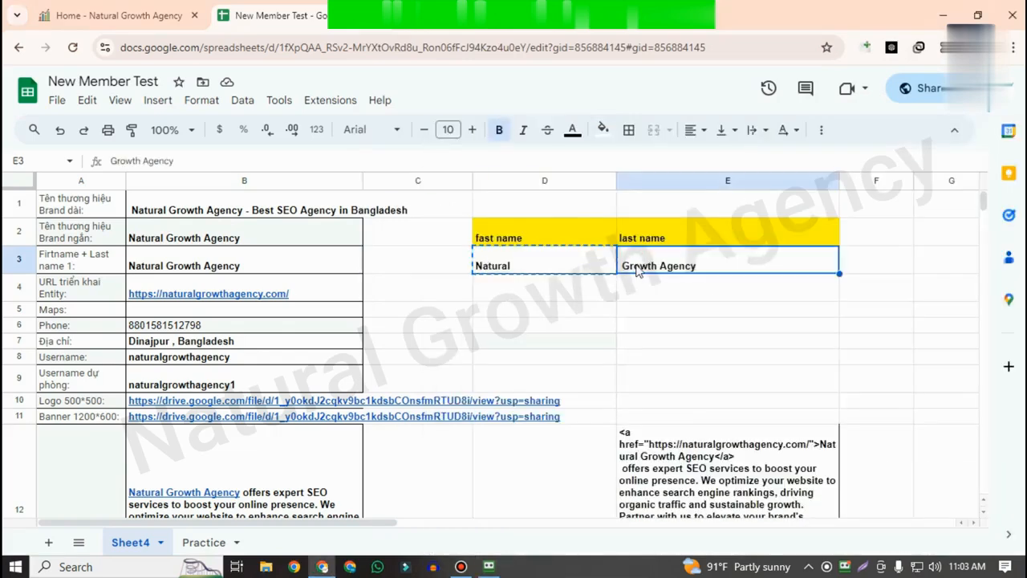
pyautogui.hotkey('ctrl', 'c')
pyautogui.click(489, 567)
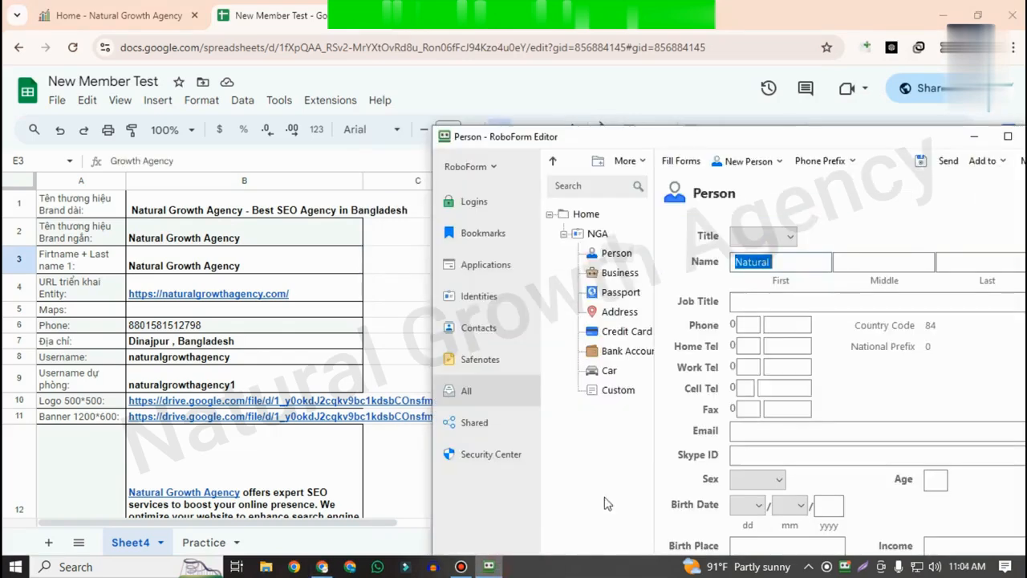
pyautogui.click(972, 264)
pyautogui.hotkey('ctrl', 'v')
pyautogui.moveTo(884, 141); pyautogui.dragTo(847, 71)
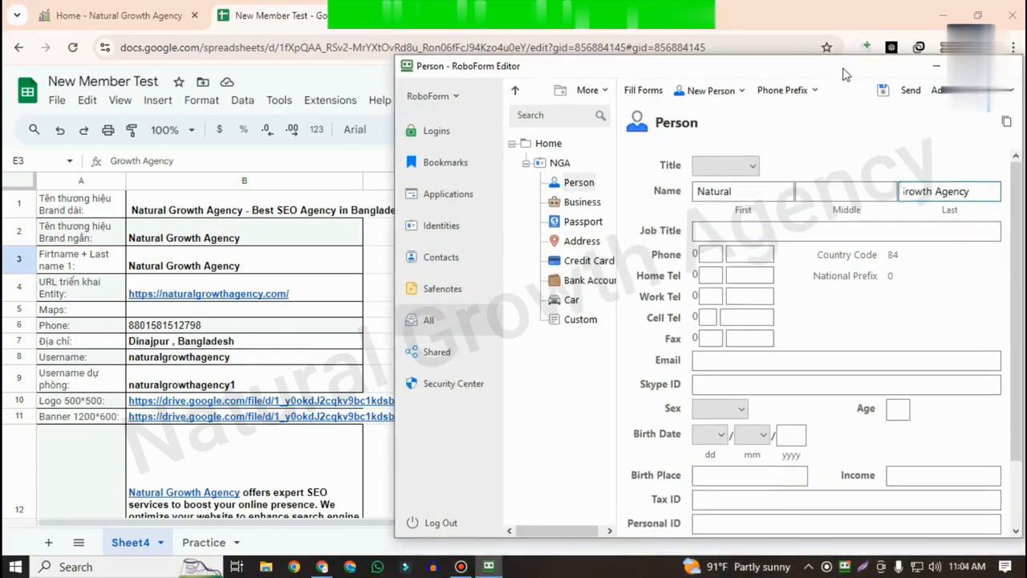
# - Copy the long brand name from B1 into the Person form's Job Title and remove the leading space, leaving "Natural Growth Agency - Best SEO Agency in Bangladesh"
pyautogui.click(299, 214)
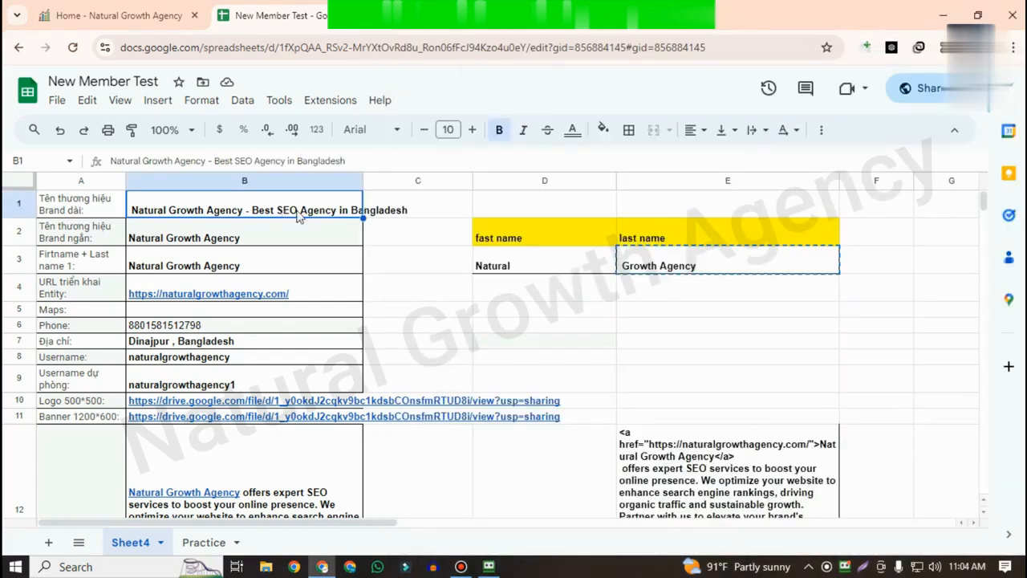
pyautogui.hotkey('ctrl', 'c')
pyautogui.click(489, 567)
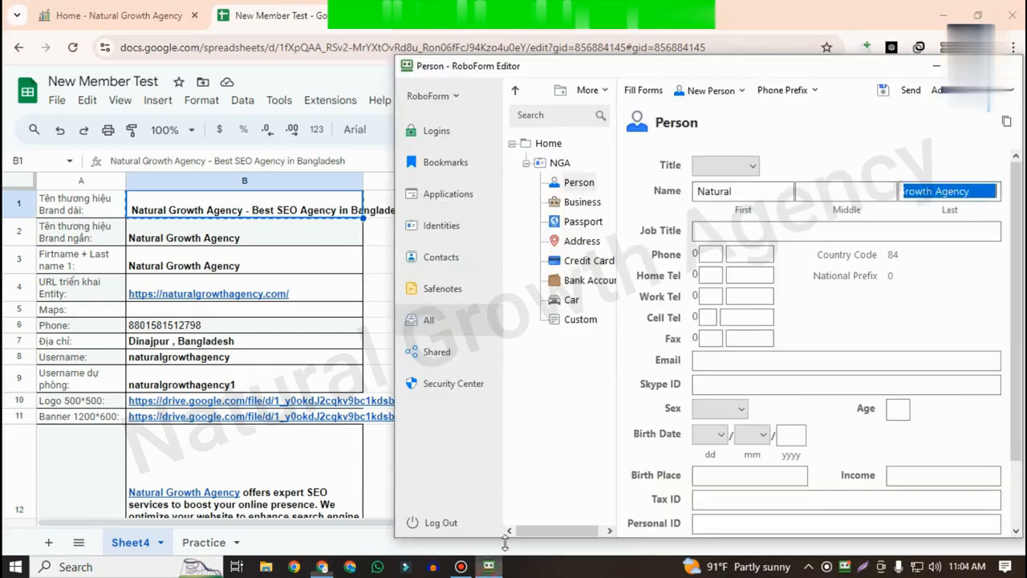
pyautogui.click(716, 229)
pyautogui.hotkey('ctrl', 'v')
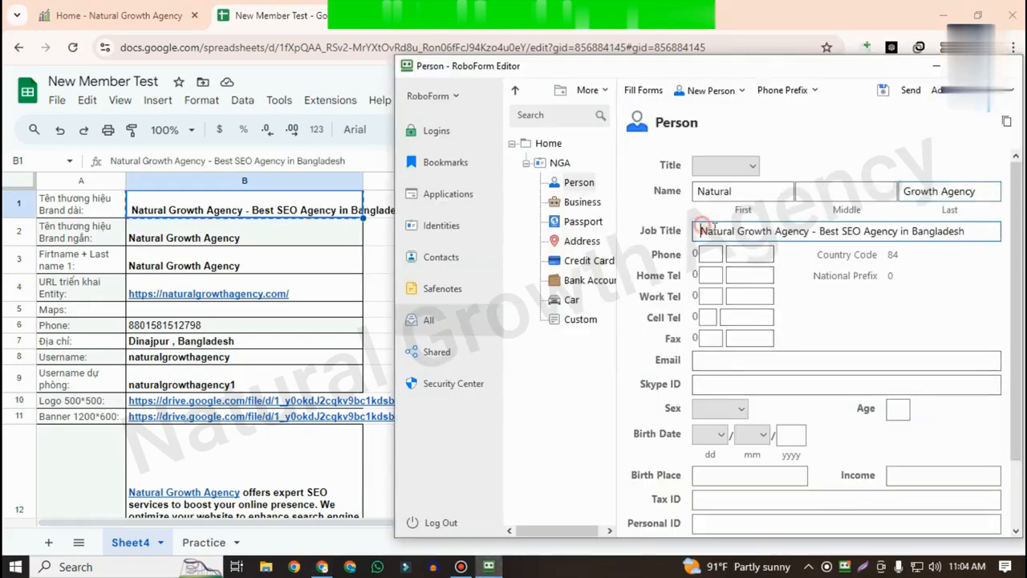
pyautogui.press('BackSpace')
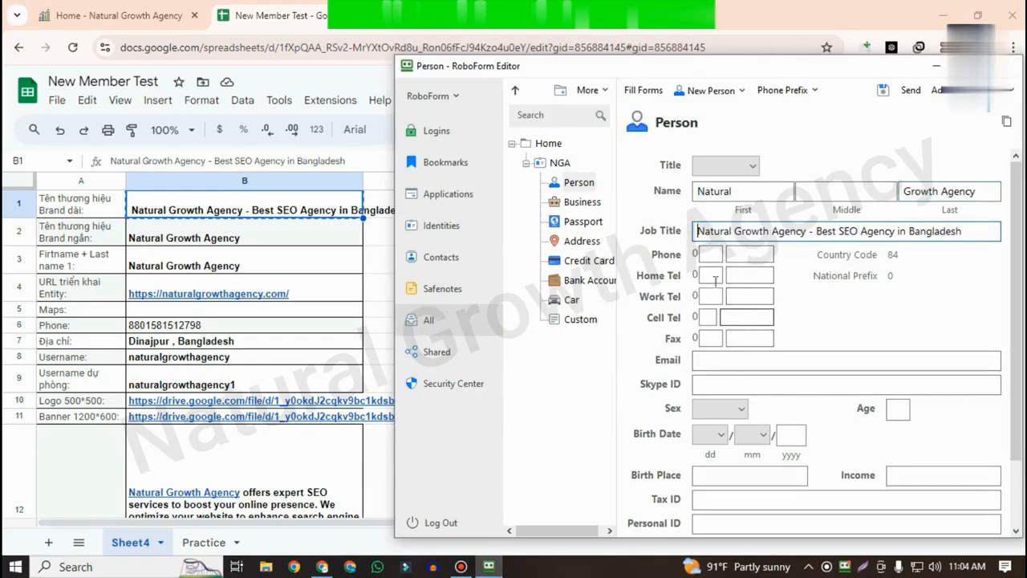
# - Find the Temp Mail site (temp-mail.org) in a new browser tab and copy its generated temporary e-mail address
pyautogui.click(723, 361)
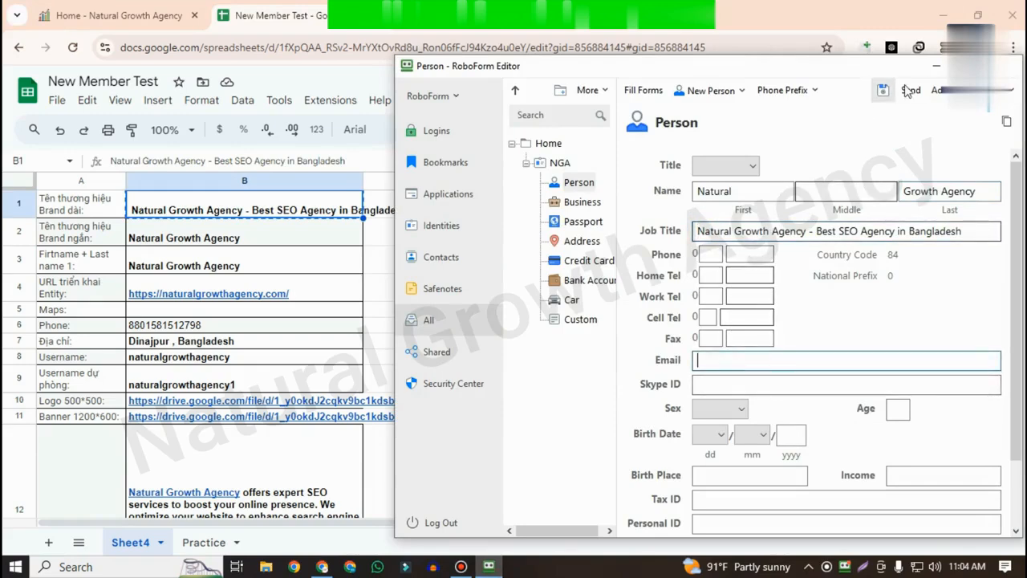
pyautogui.moveTo(890, 76); pyautogui.dragTo(913, 98)
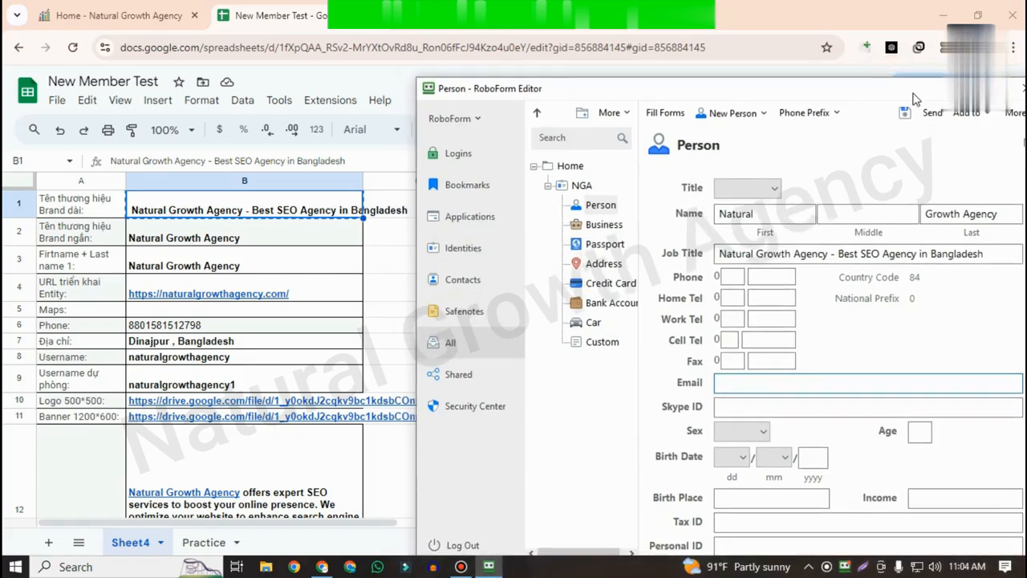
pyautogui.click(819, 24)
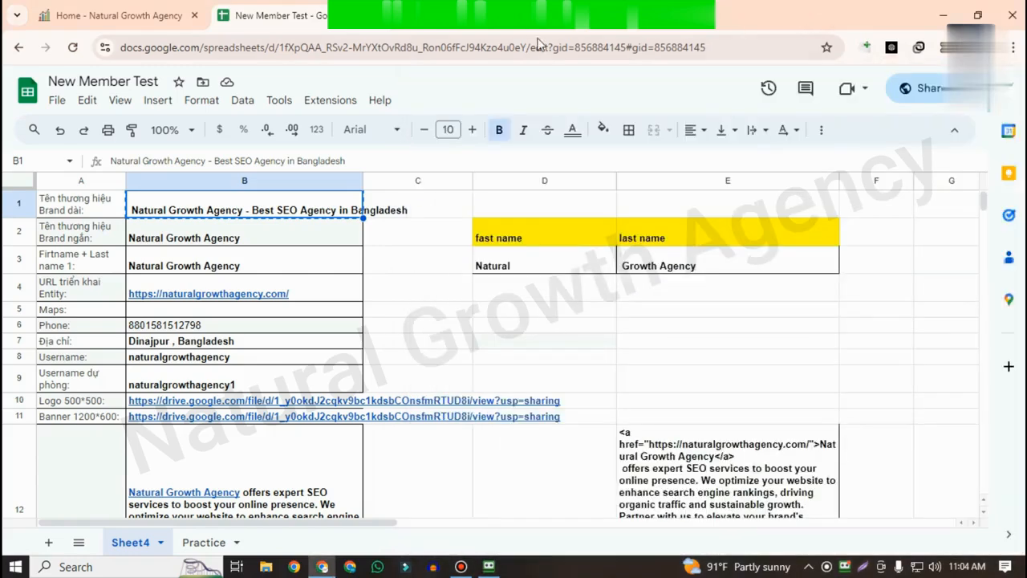
pyautogui.click(400, 27)
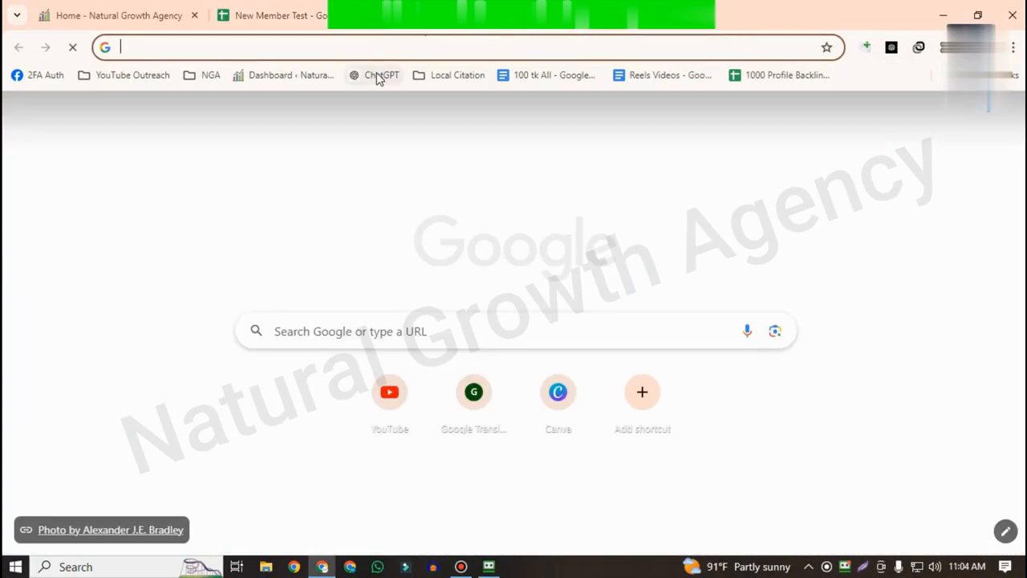
pyautogui.write('te')
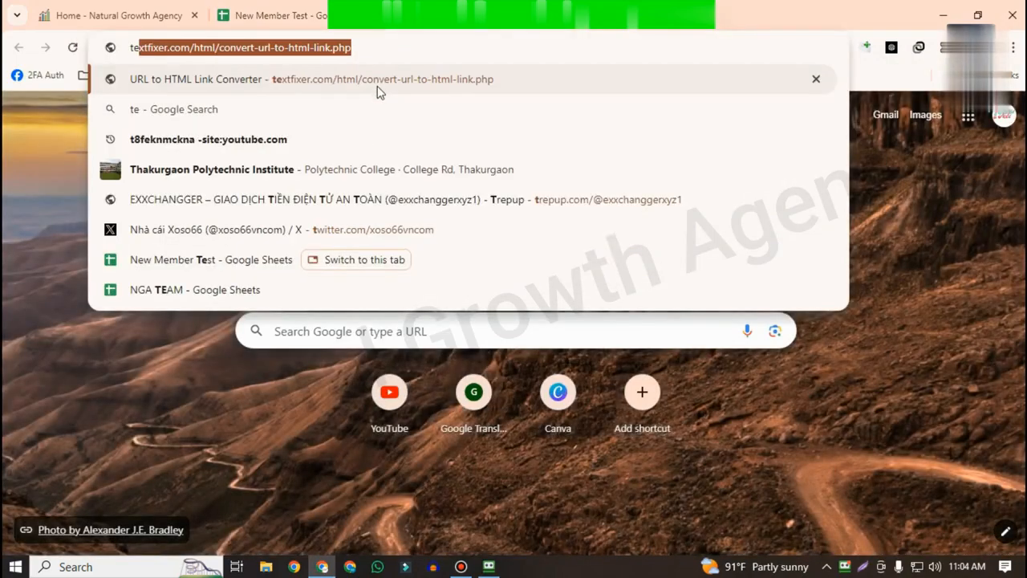
pyautogui.write('mp')
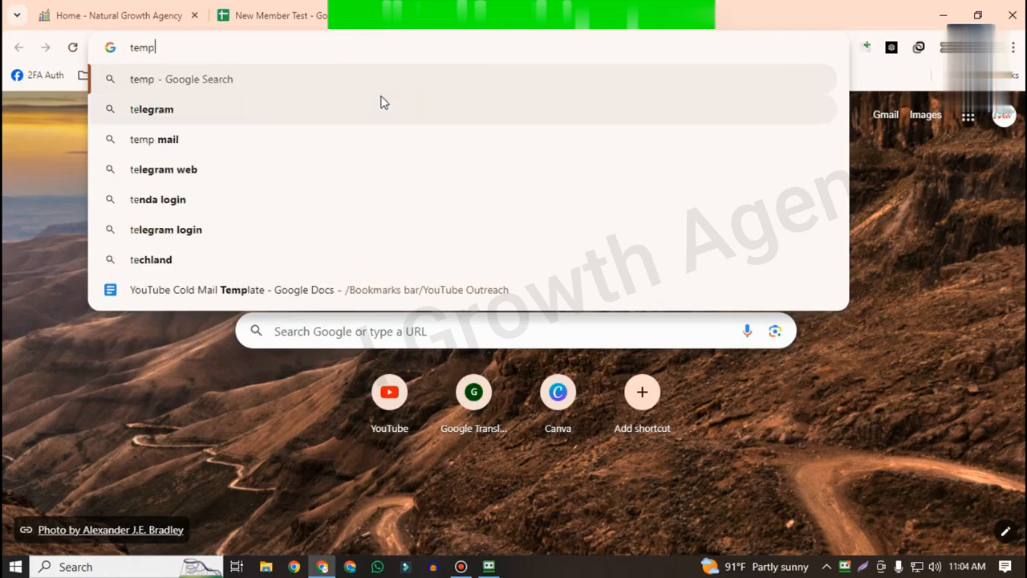
pyautogui.click(184, 111)
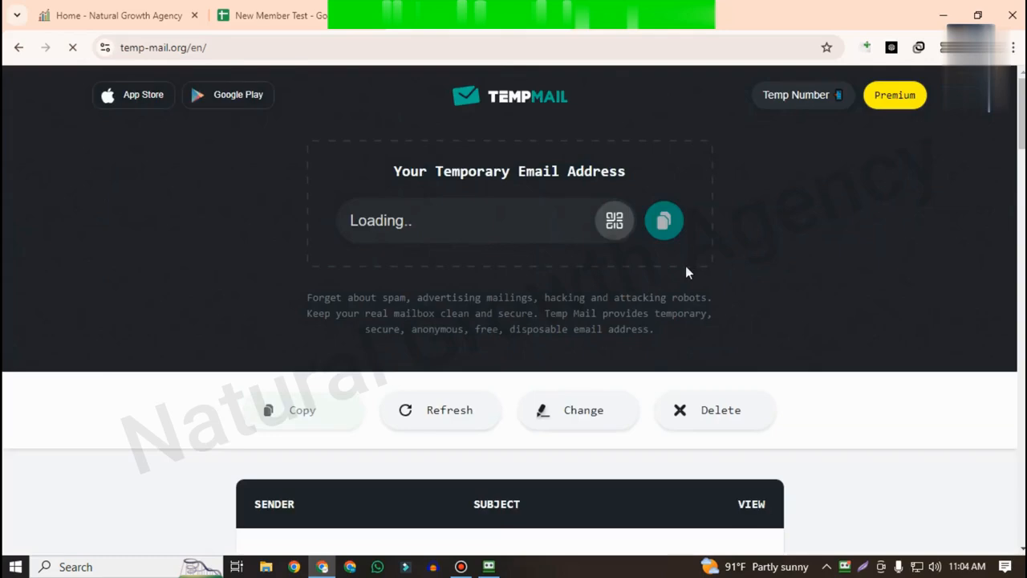
pyautogui.click(663, 221)
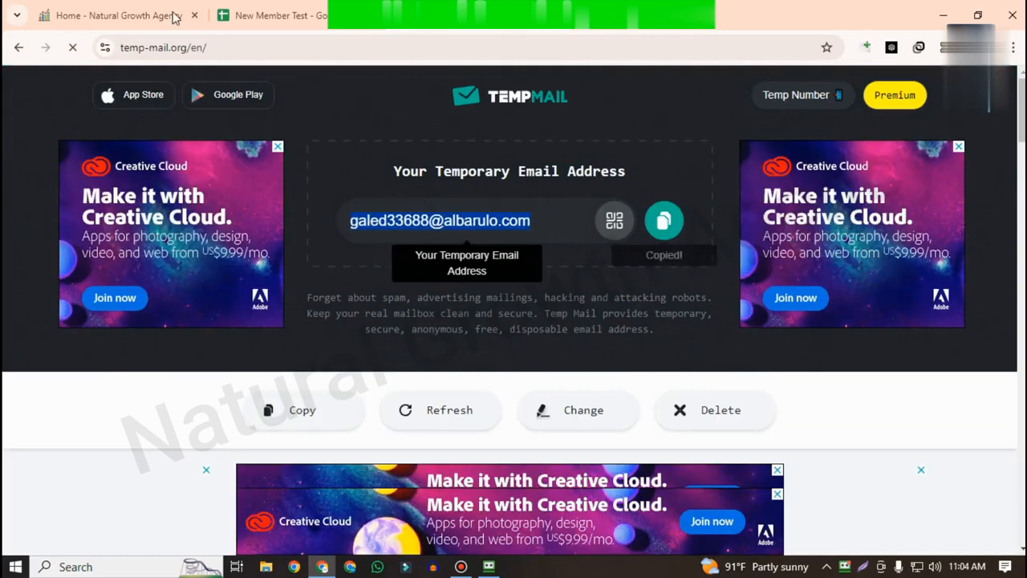
# - Switch to RoboForm Editor, paste the copied temporary e-mail address into the NGA Person form's Email field and save the form
pyautogui.click(264, 15)
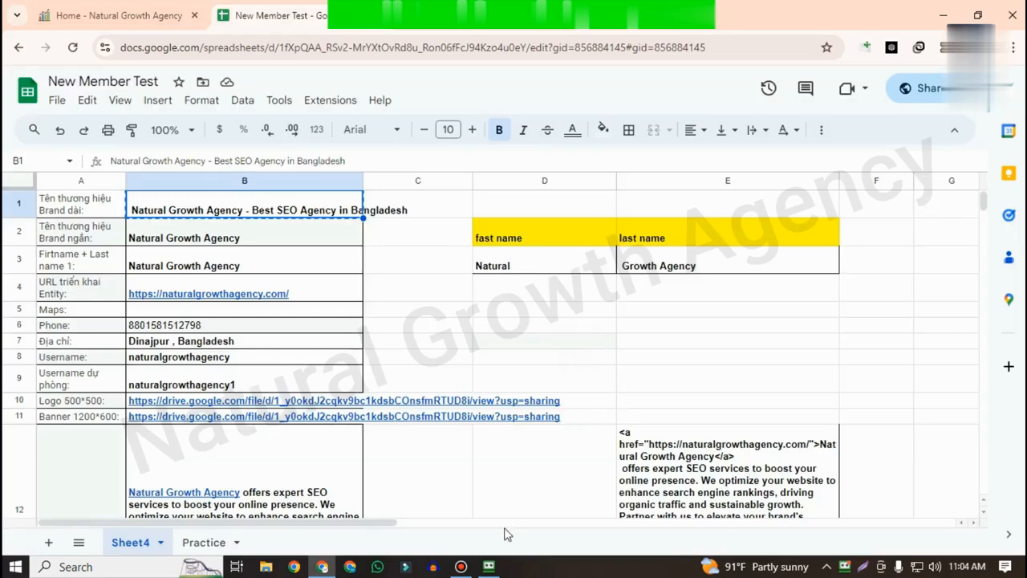
pyautogui.click(489, 566)
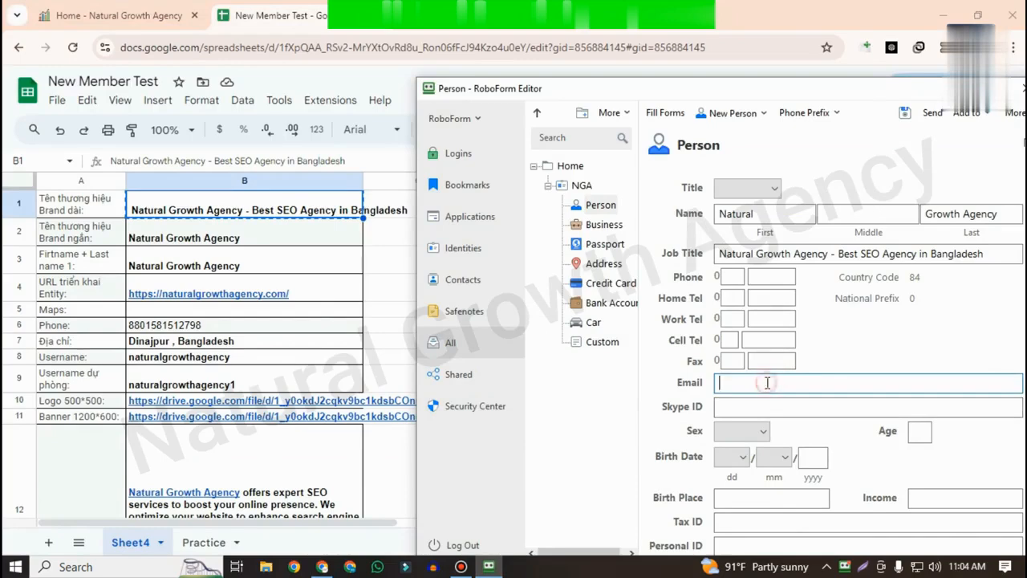
pyautogui.hotkey('ctrl', 'v')
pyautogui.scroll(-2, 827, 417)
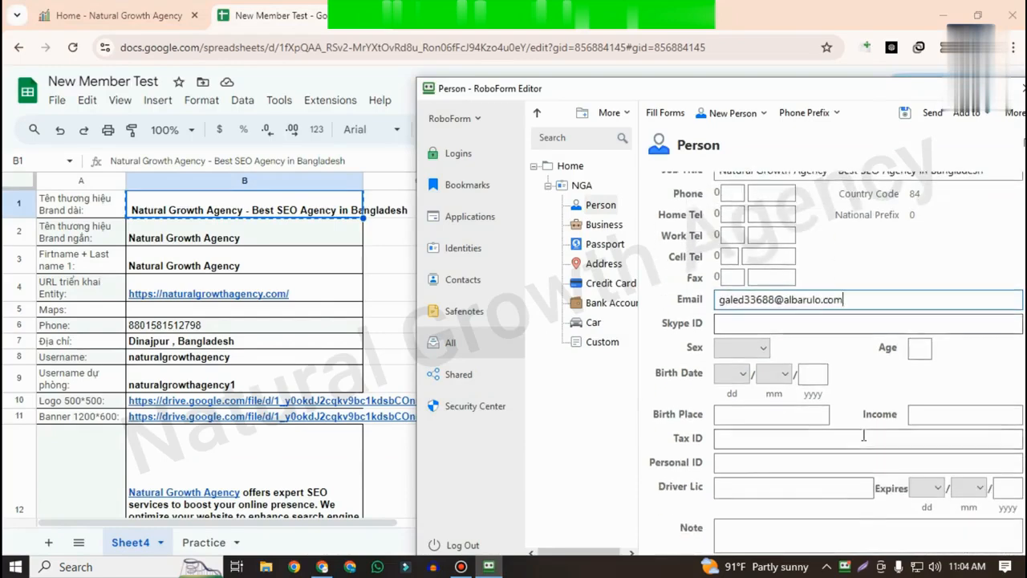
pyautogui.scroll(2, 883, 426)
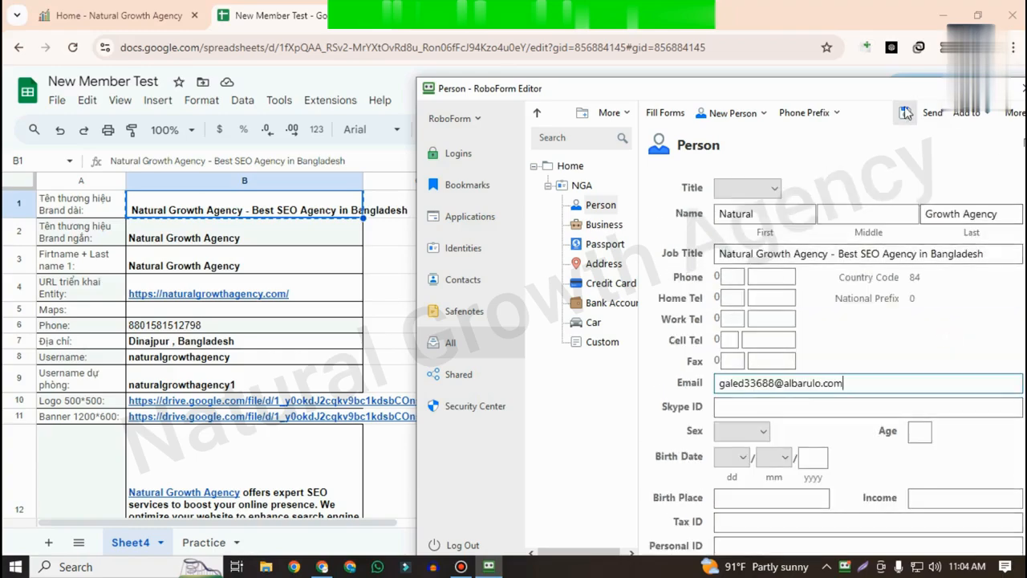
# - Paste the same temporary e-mail address into the spreadsheet's Email row, cell B14
pyautogui.click(184, 474)
pyautogui.scroll(-5, 184, 367)
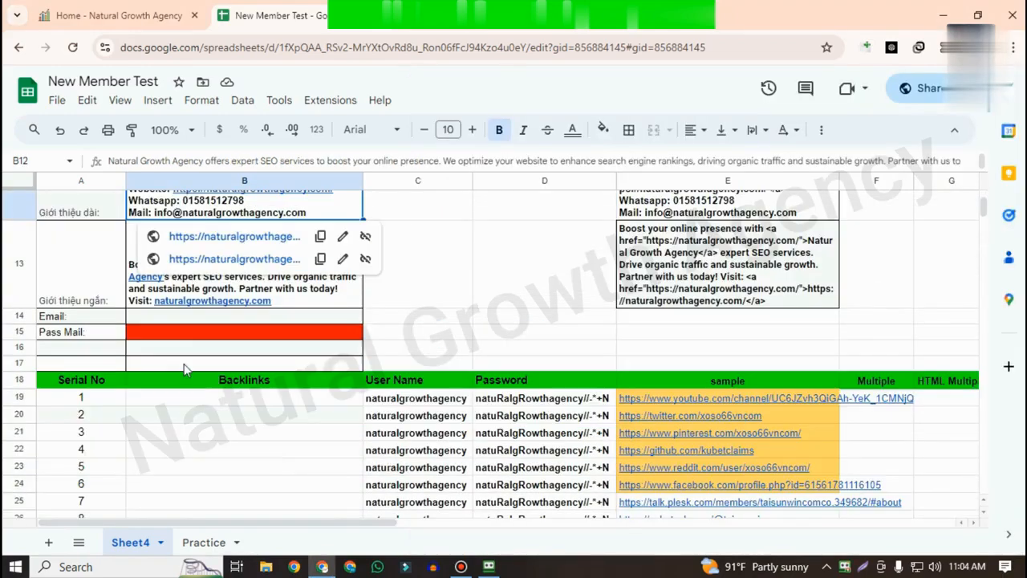
pyautogui.click(183, 315)
pyautogui.hotkey('ctrl', 'v')
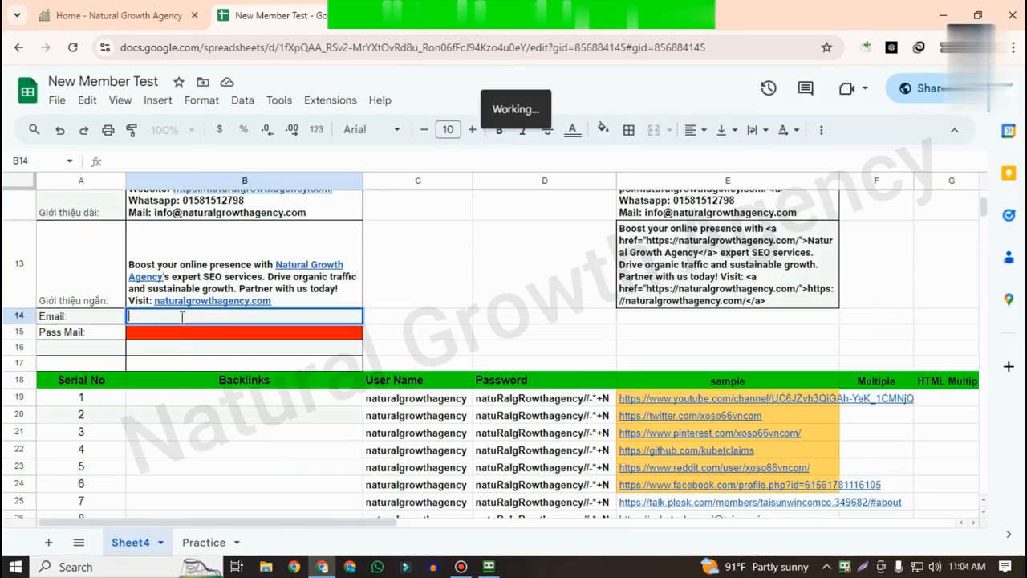
pyautogui.click(468, 303)
pyautogui.scroll(5, 394, 325)
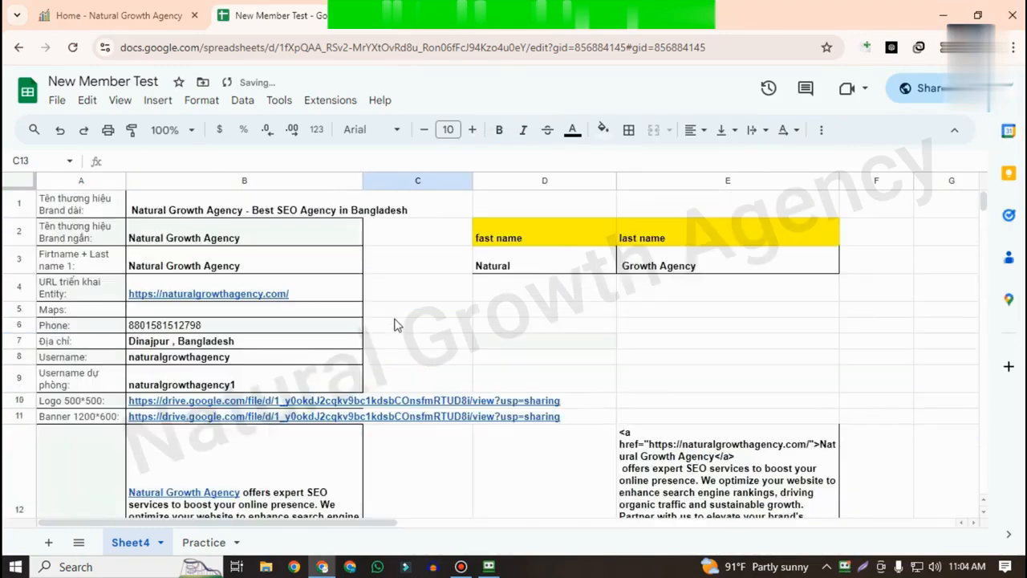
# - Copy Natural Growth Agency from B2 into Company Name in RoboForm's NGA Business form, removing the pasted quotation marks and extra spaces
pyautogui.click(495, 566)
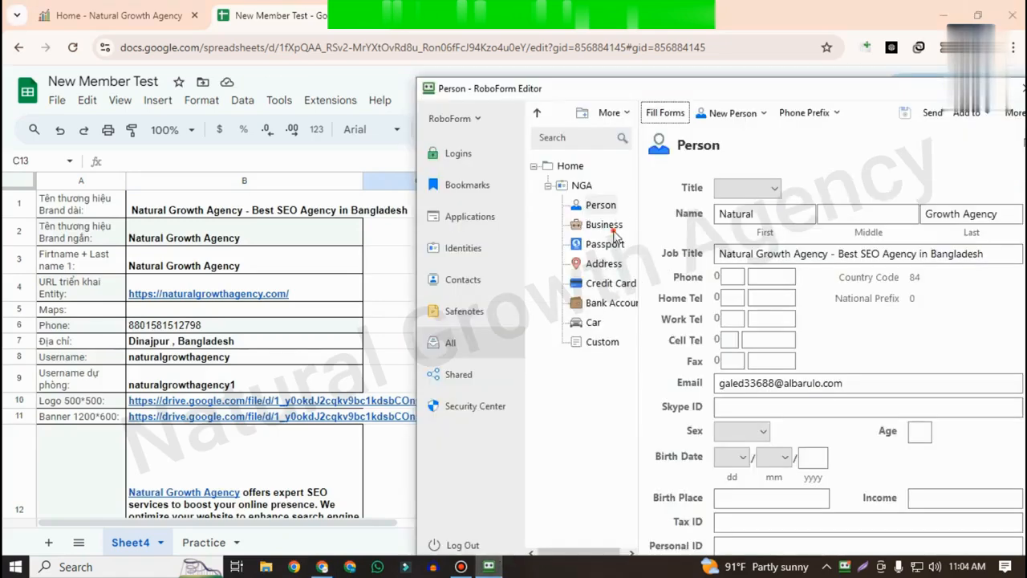
pyautogui.click(608, 226)
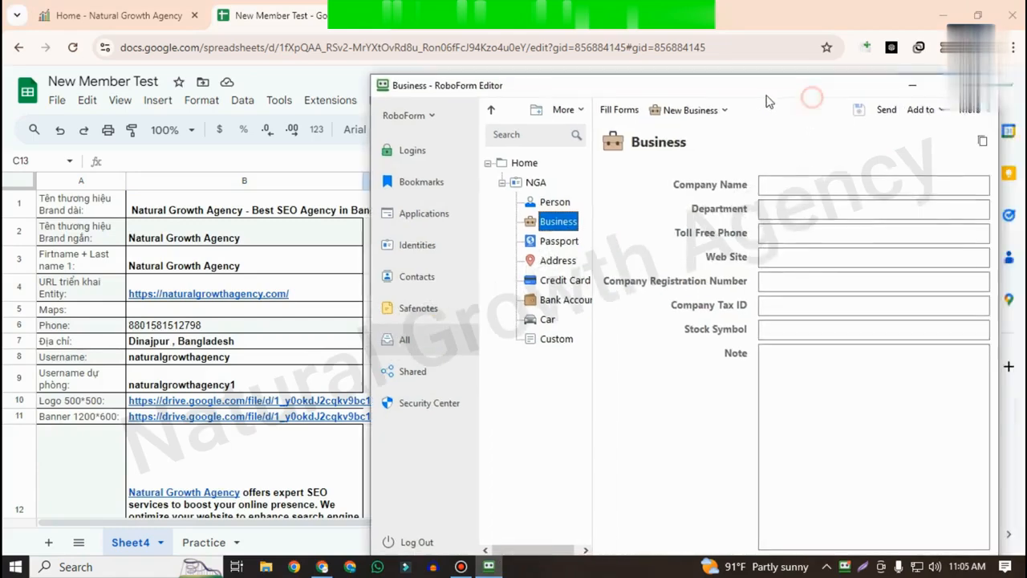
pyautogui.click(785, 177)
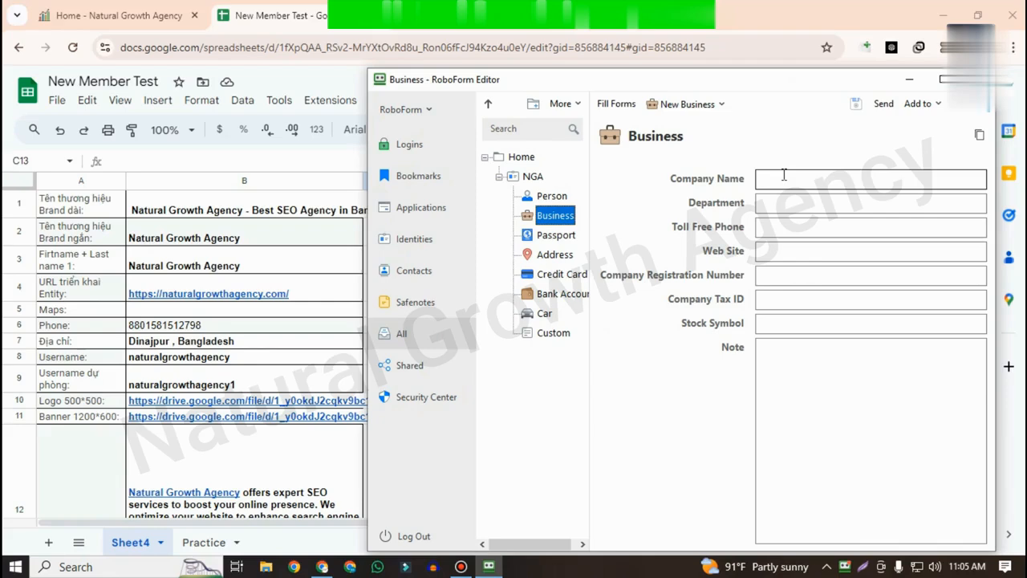
pyautogui.click(784, 175)
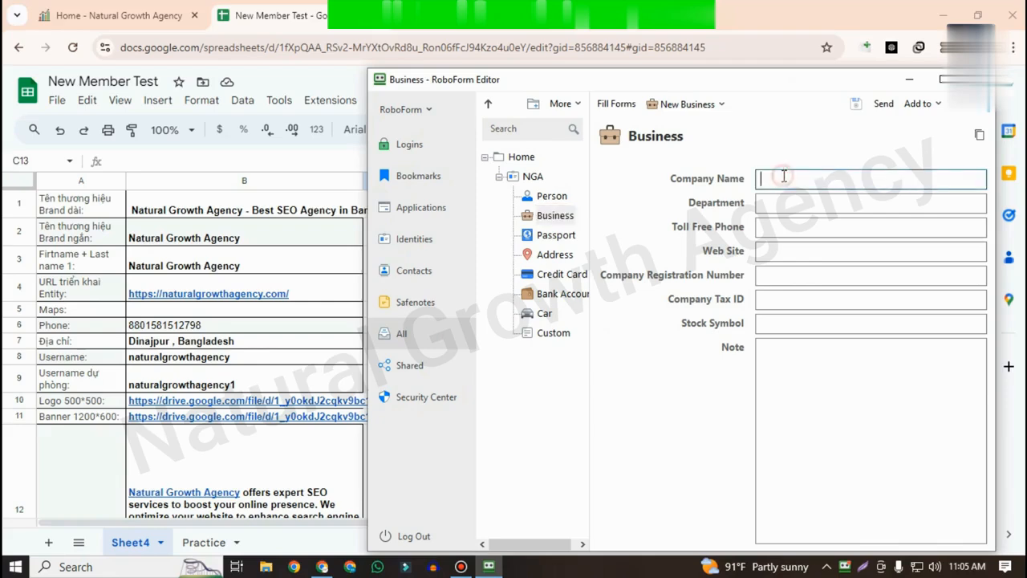
pyautogui.click(193, 244)
pyautogui.hotkey('ctrl', 'c')
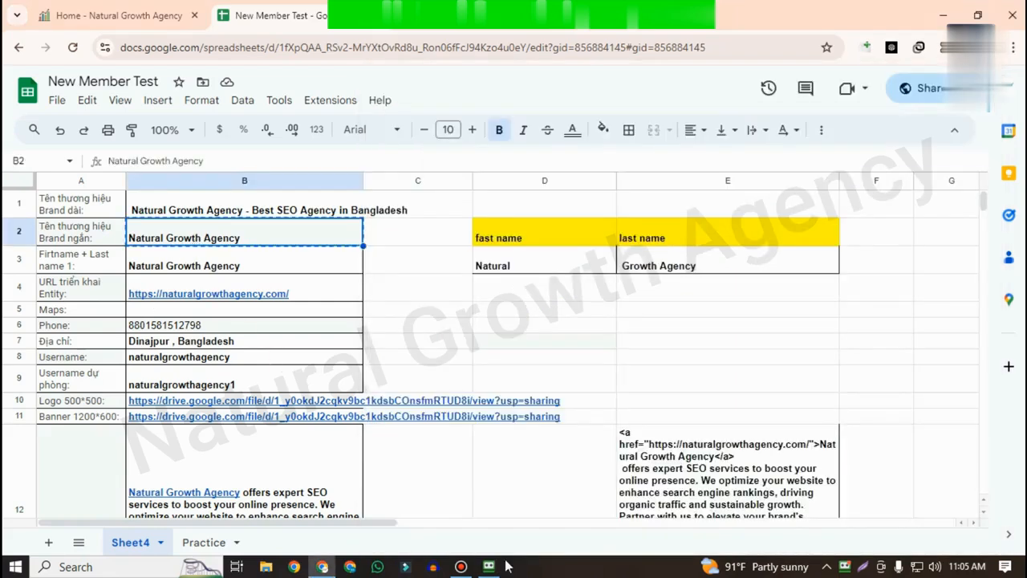
pyautogui.click(489, 567)
pyautogui.hotkey('ctrl', 'v')
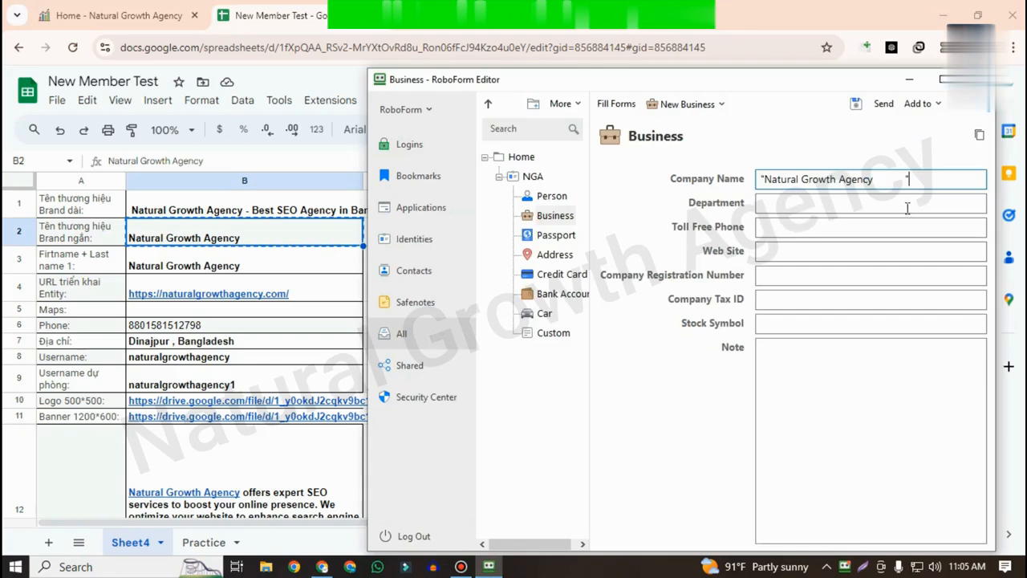
pyautogui.press('BackSpace')
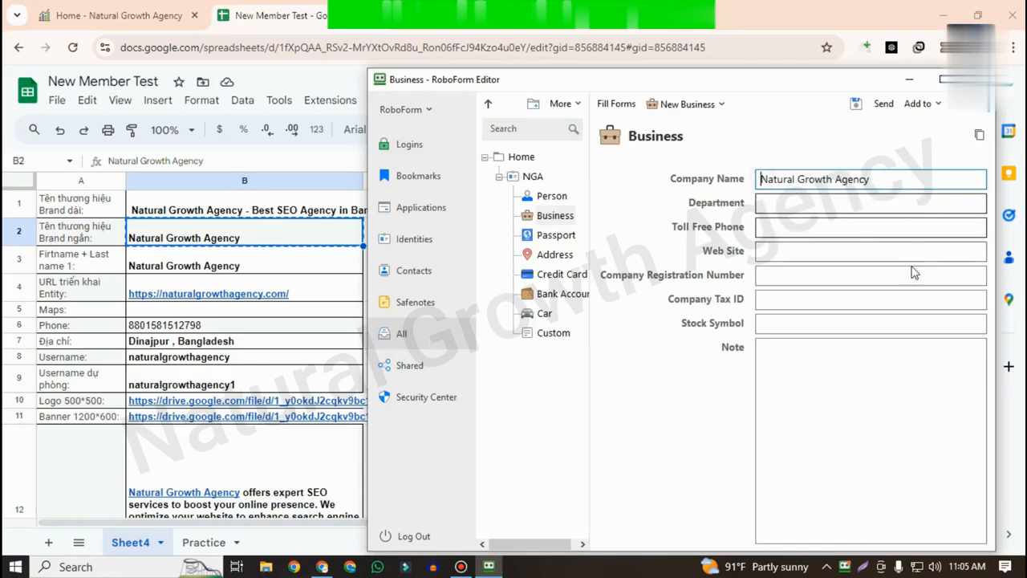
pyautogui.click(767, 251)
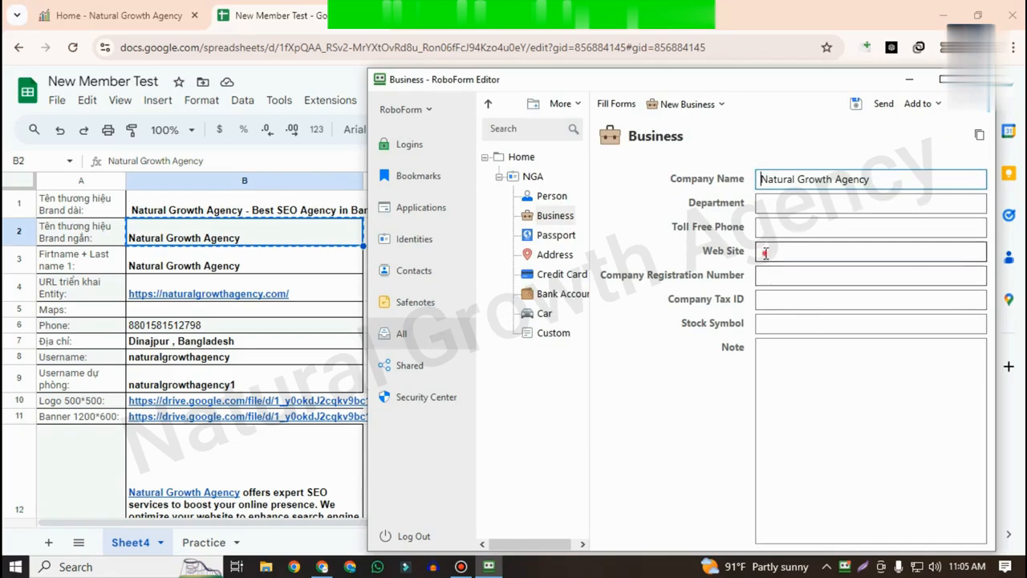
pyautogui.click(271, 295)
pyautogui.hotkey('ctrl', 'c')
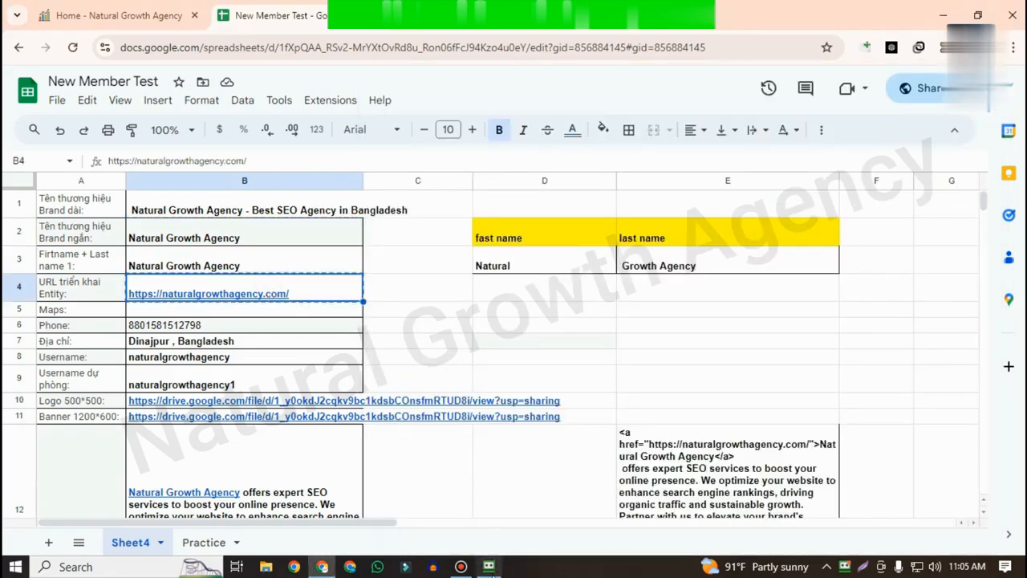
pyautogui.click(488, 567)
pyautogui.hotkey('ctrl', 'v')
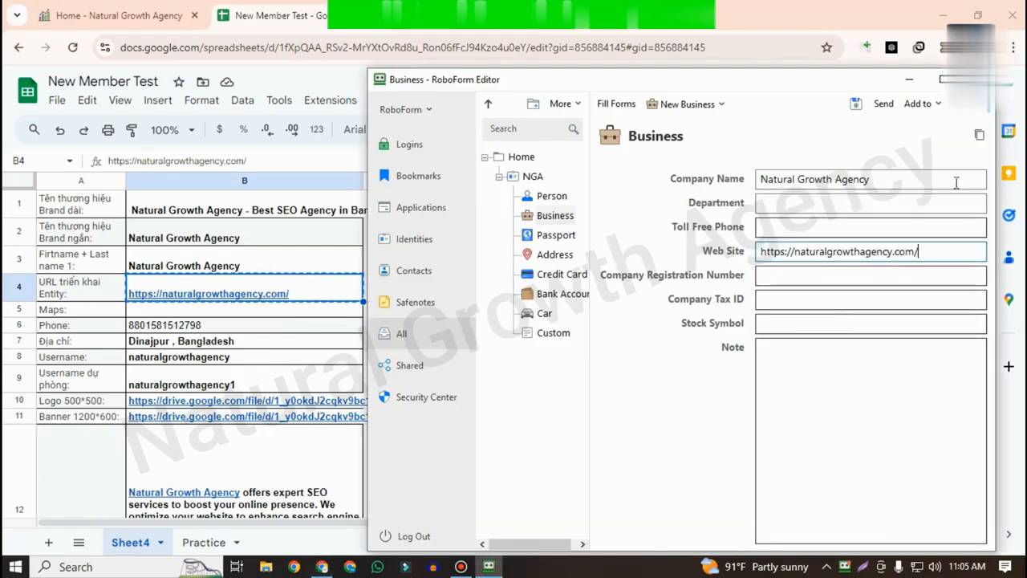
pyautogui.click(857, 103)
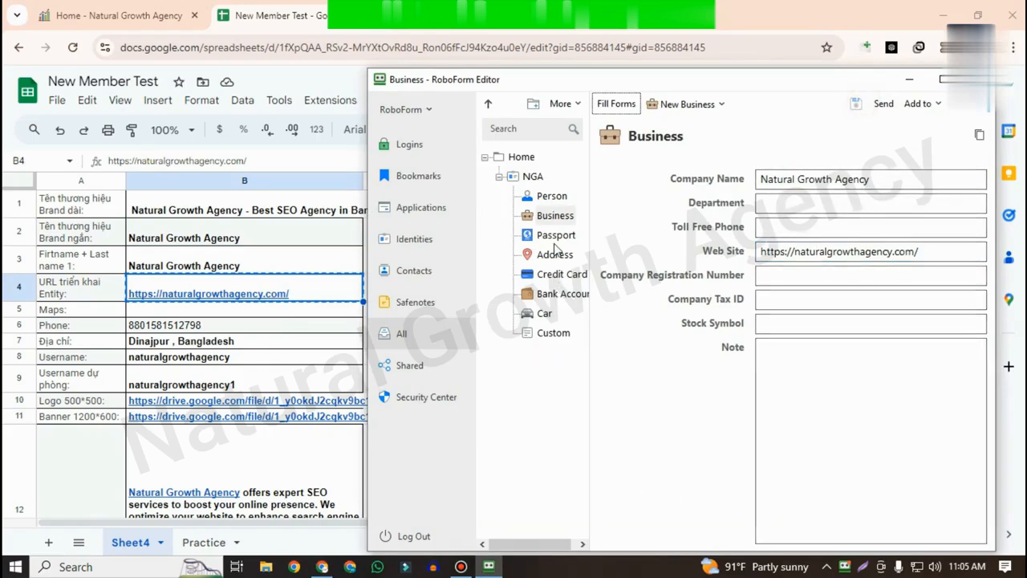
# - Copy the company address from B7 into Address Line 1 of the NGA Address form, enter Dinajpur as the city and save
pyautogui.click(555, 254)
pyautogui.click(770, 180)
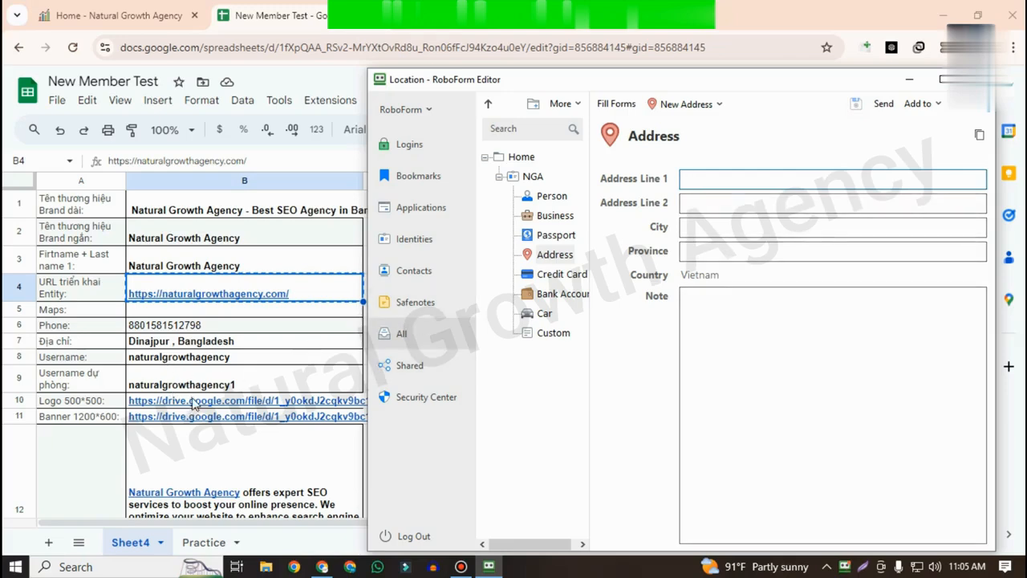
pyautogui.click(197, 345)
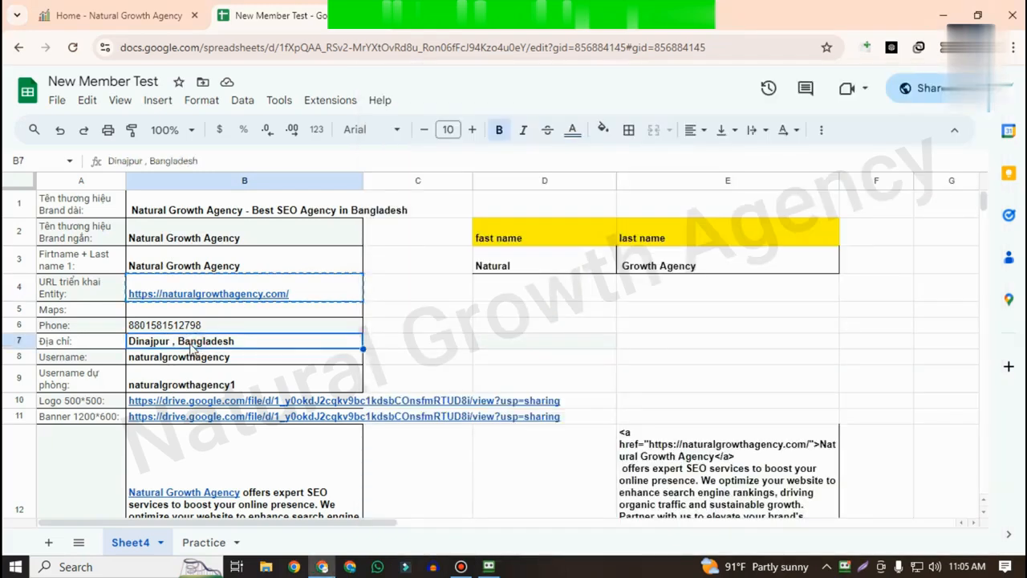
pyautogui.hotkey('ctrl', 'c')
pyautogui.click(489, 567)
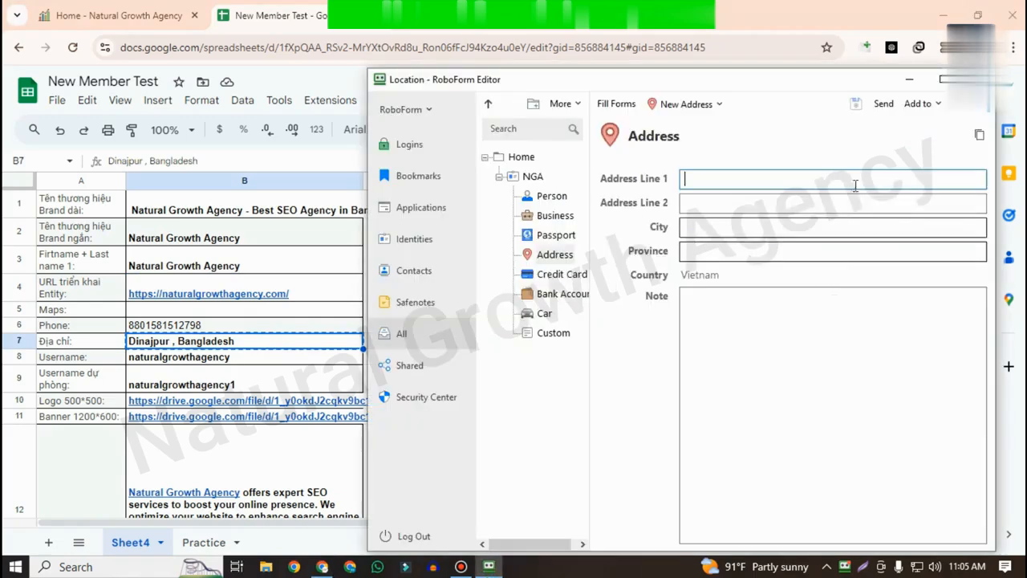
pyautogui.hotkey('ctrl', 'v')
pyautogui.click(721, 232)
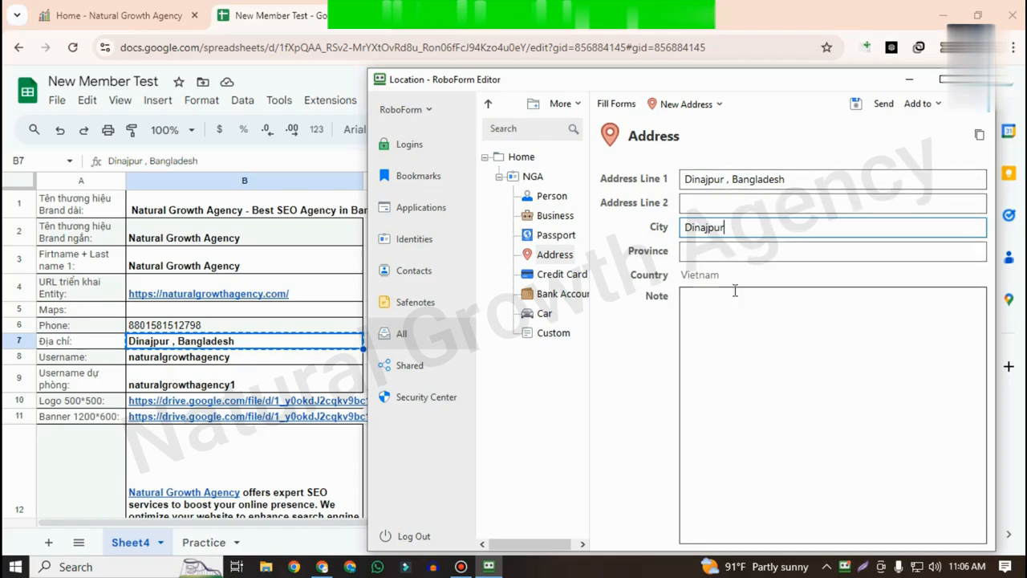
pyautogui.click(855, 104)
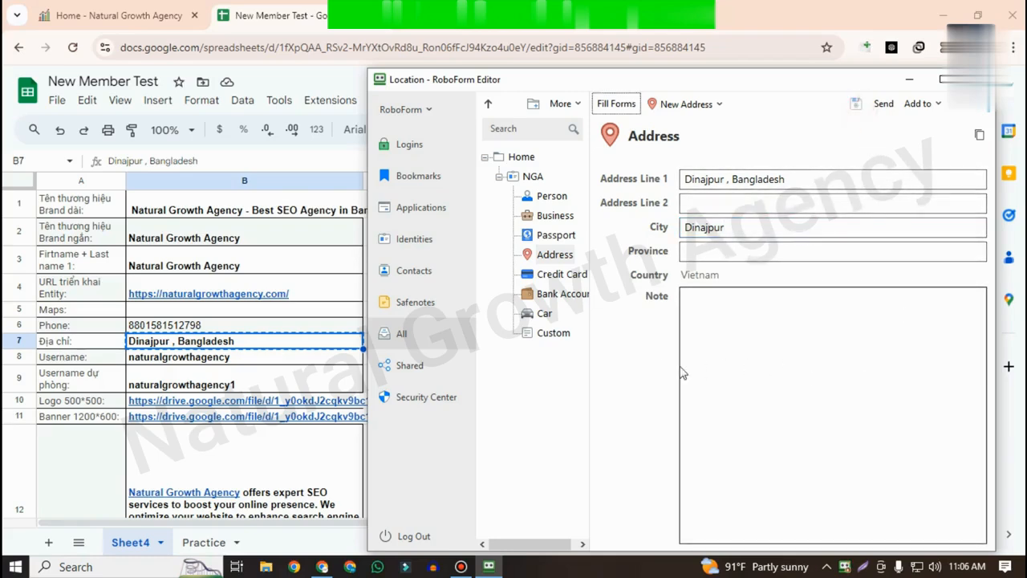
# - Copy naturalgrowthagency from B8 into the username row's field value in the NGA Custom form
pyautogui.click(553, 333)
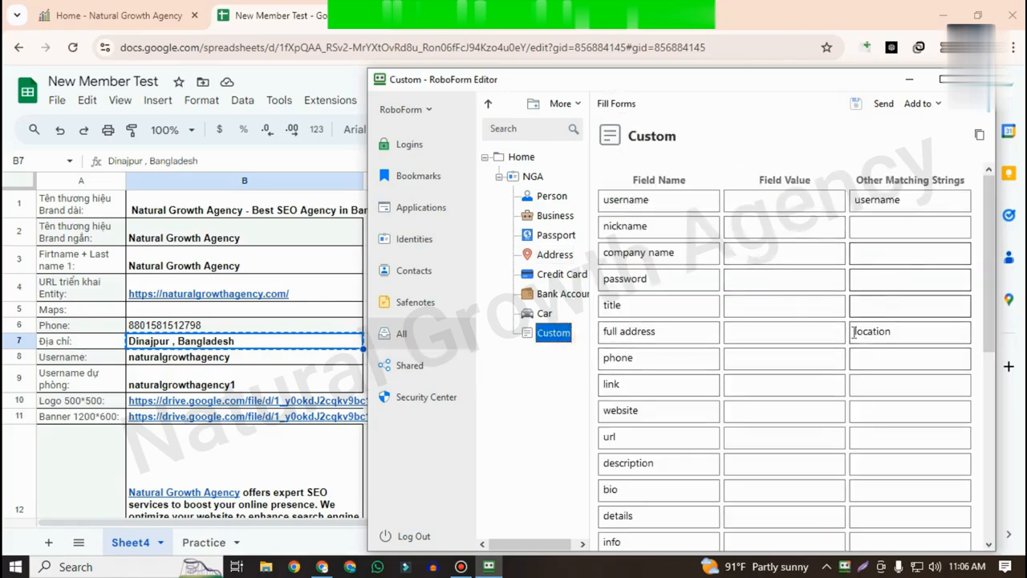
pyautogui.click(793, 204)
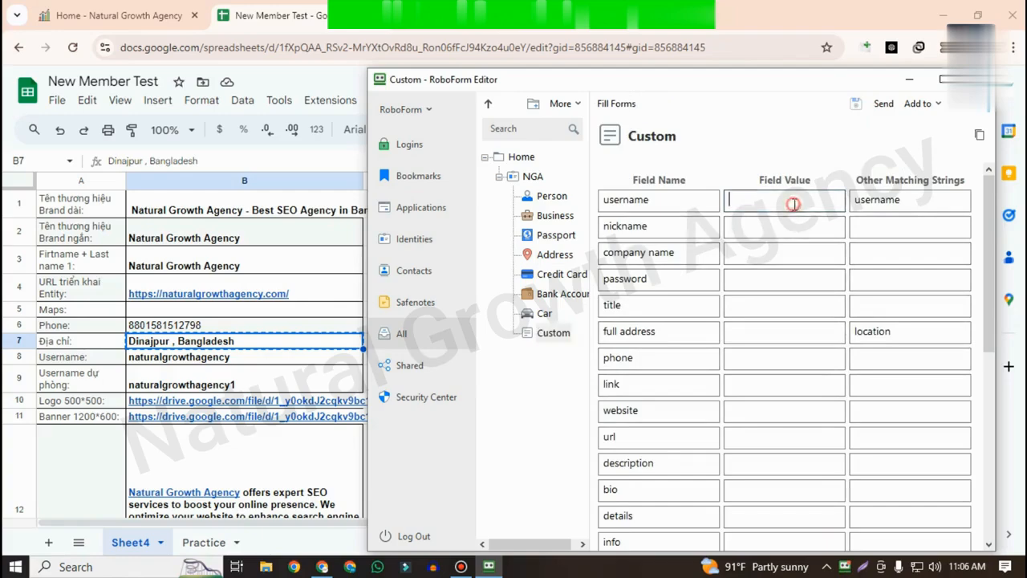
pyautogui.click(215, 366)
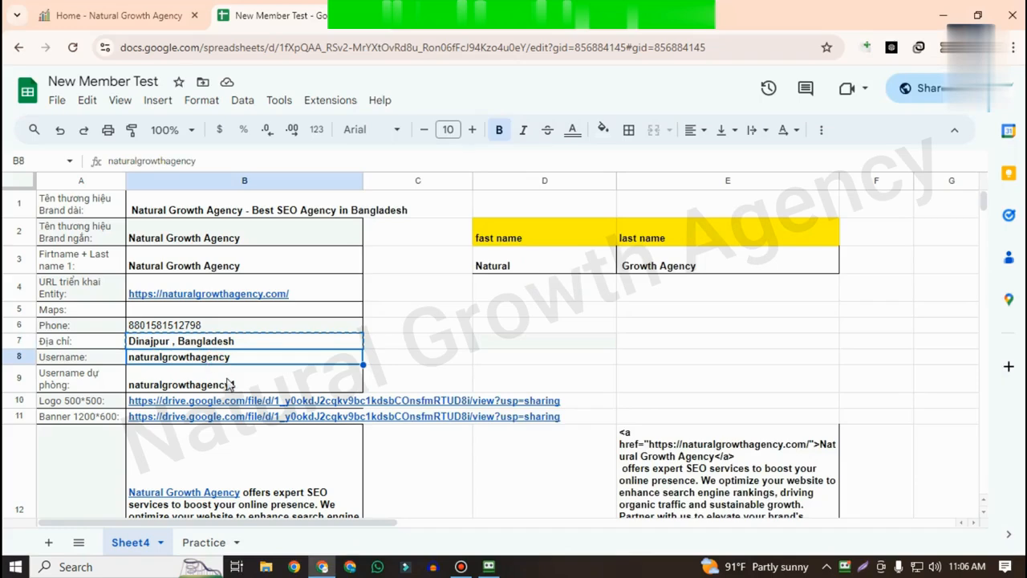
pyautogui.hotkey('ctrl', 'c')
pyautogui.click(486, 566)
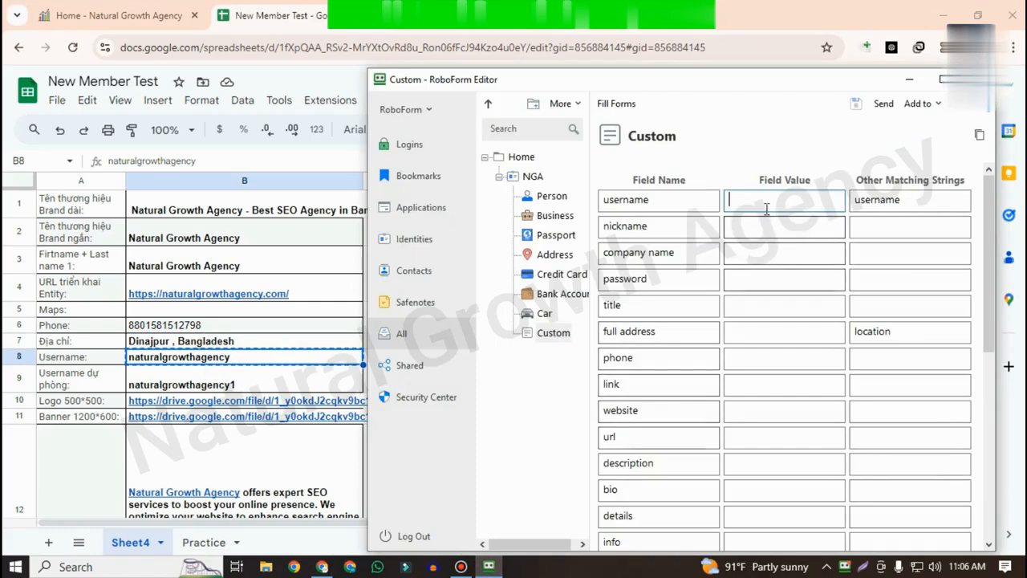
pyautogui.hotkey('ctrl', 'v')
pyautogui.click(776, 226)
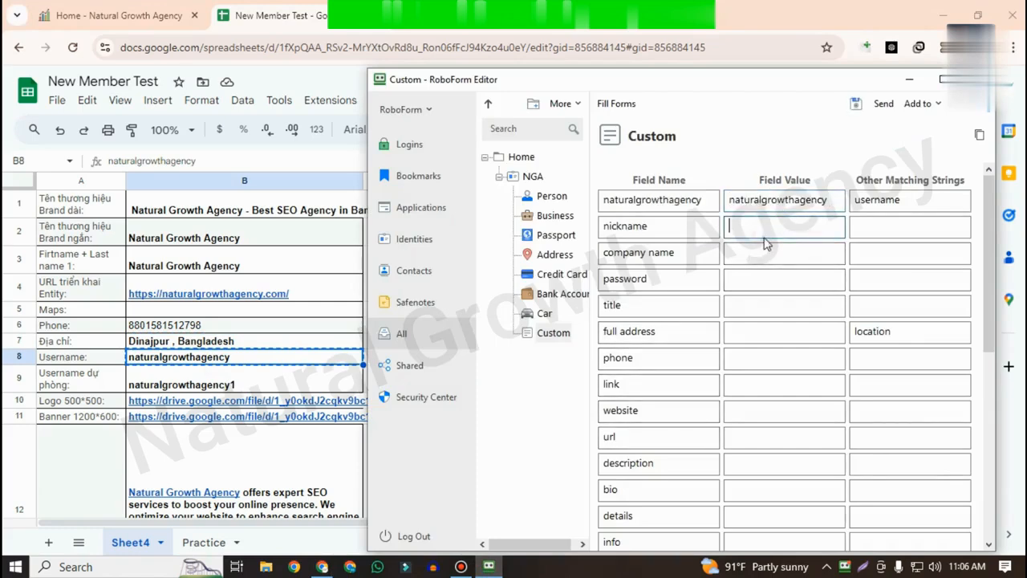
# - Try to rename the Custom form's first field from naturalgrowthagency to username, or to user name
pyautogui.click(703, 200)
pyautogui.moveTo(703, 200); pyautogui.dragTo(610, 203)
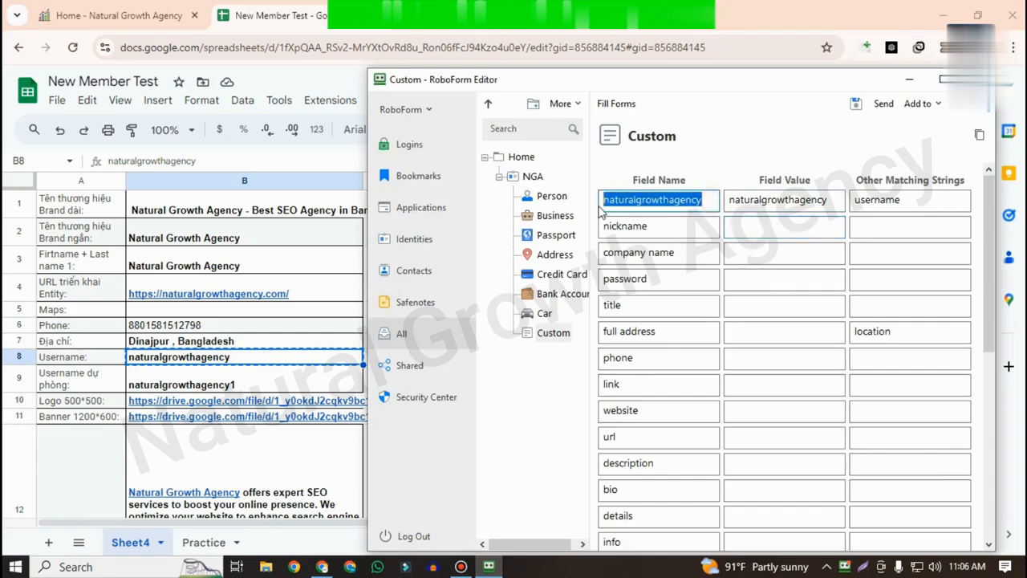
pyautogui.write('username')
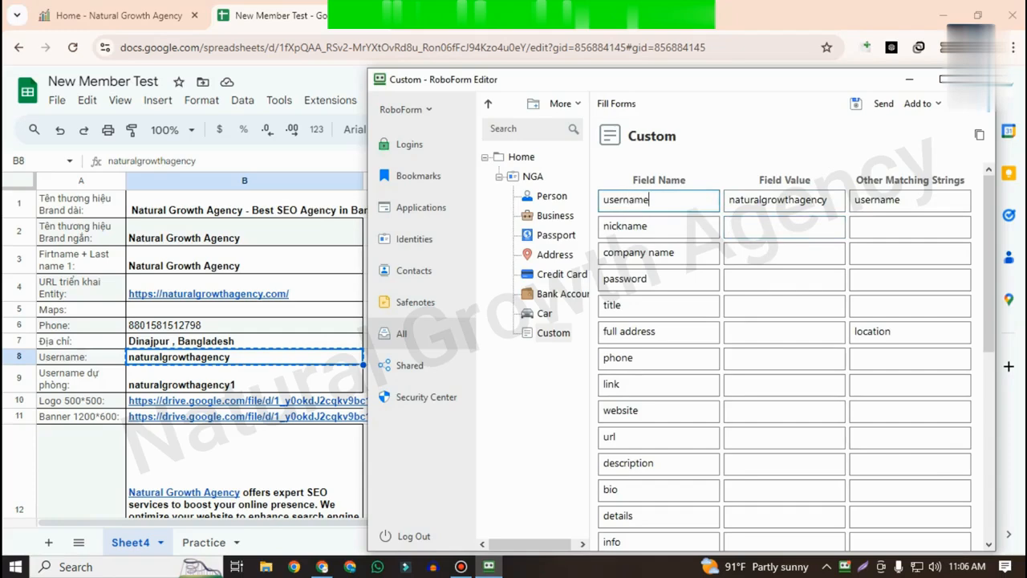
pyautogui.hotkey('ctrl', 'z')
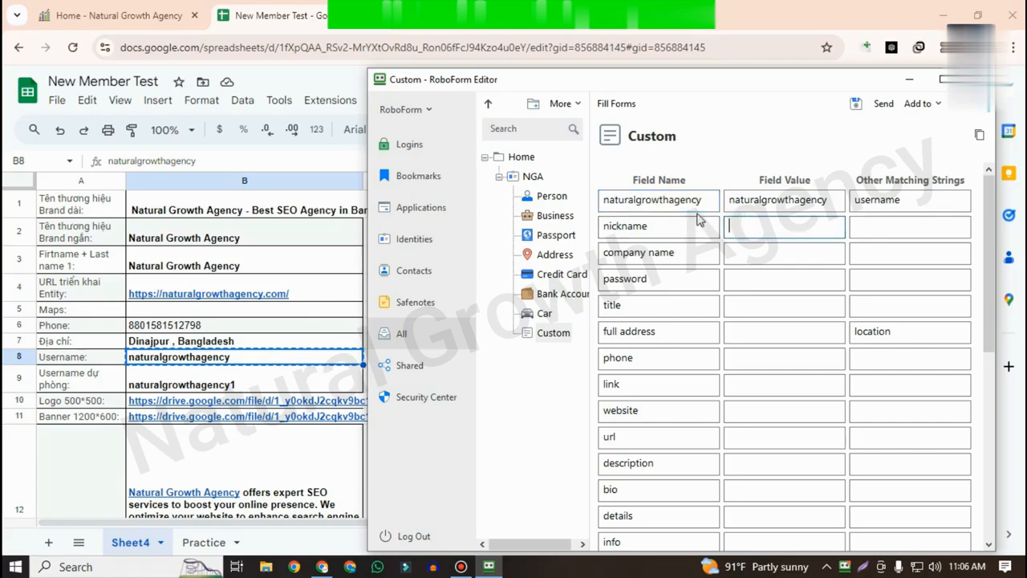
pyautogui.click(711, 200)
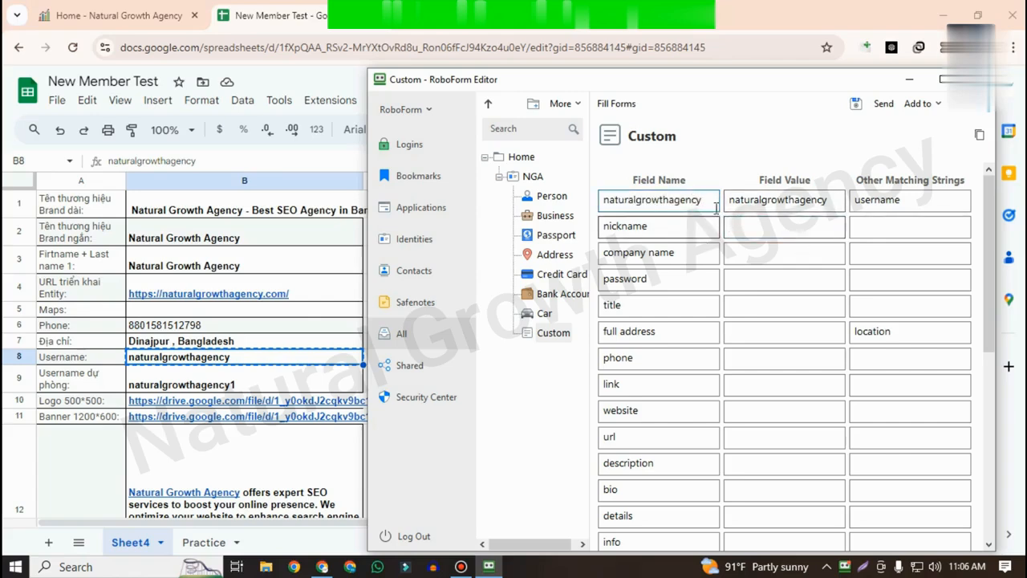
pyautogui.moveTo(713, 201); pyautogui.dragTo(594, 208)
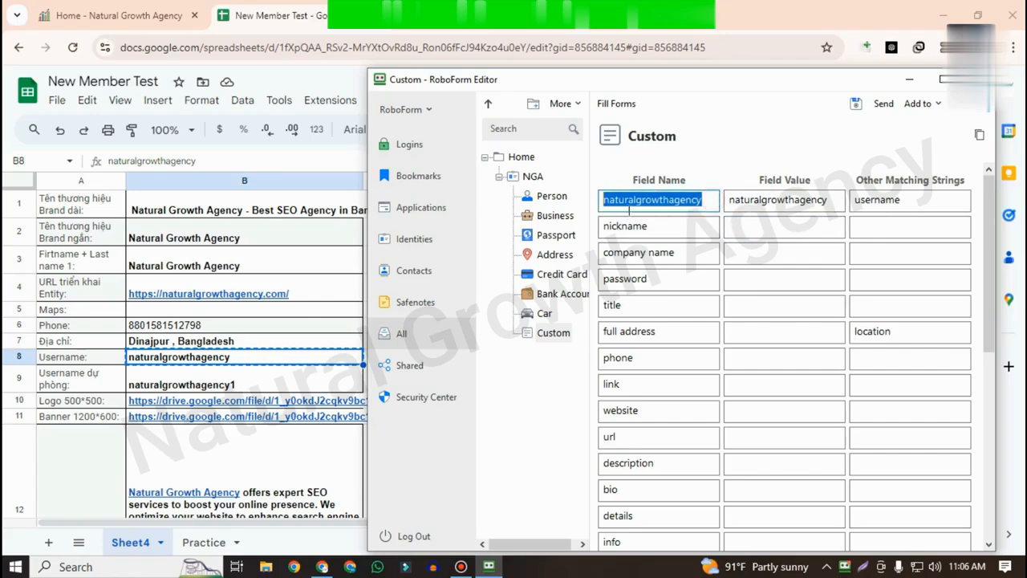
pyautogui.write('user name')
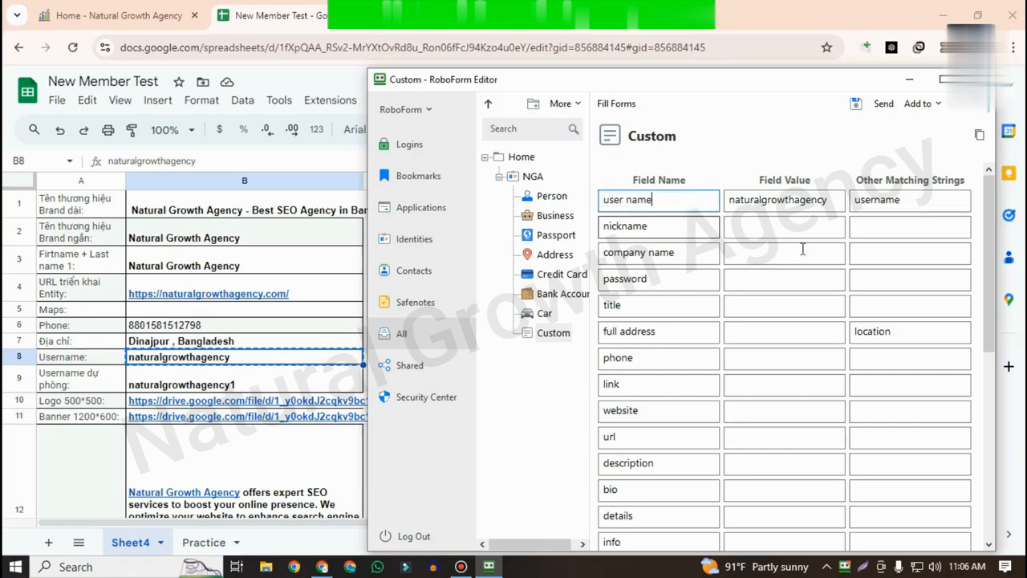
pyautogui.hotkey('ctrl', 'a')
pyautogui.hotkey('ctrl', 'v')
# - Clear the first Custom row's field name, value and matching string, save the form and reopen it
pyautogui.hotkey('ctrl', 'a')
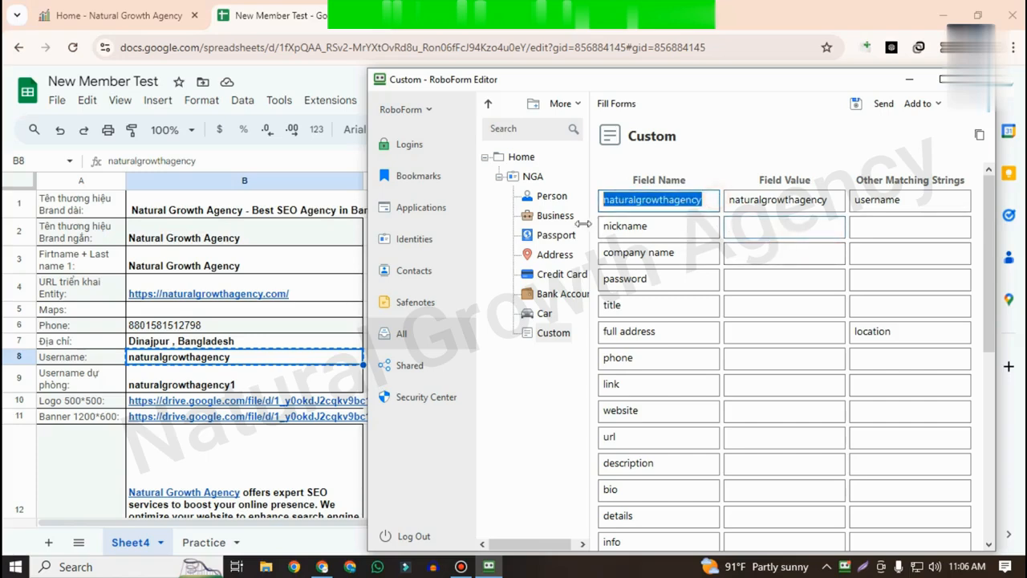
pyautogui.press('BackSpace')
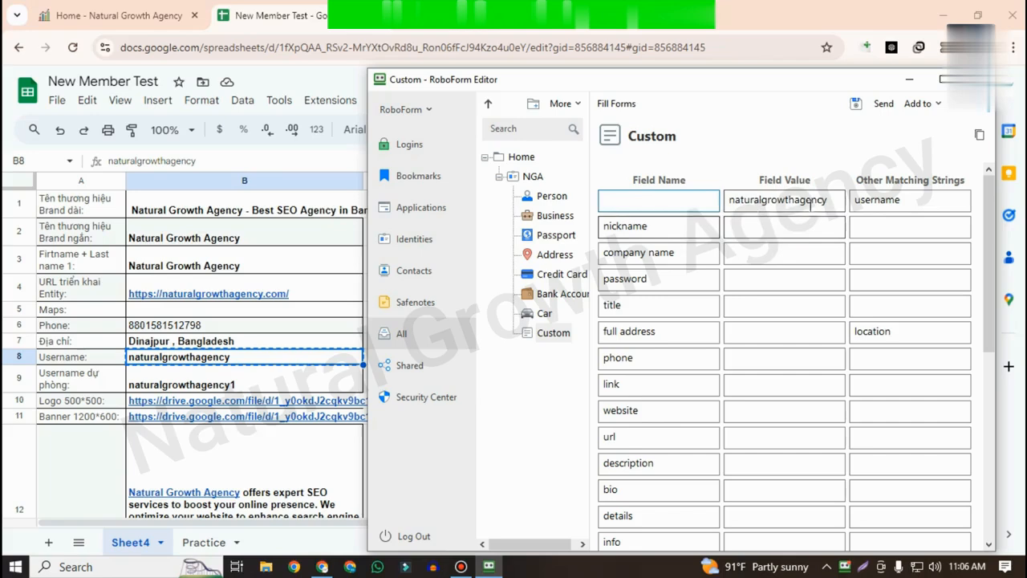
pyautogui.press('Tab')
pyautogui.press('BackSpace')
pyautogui.press('Tab')
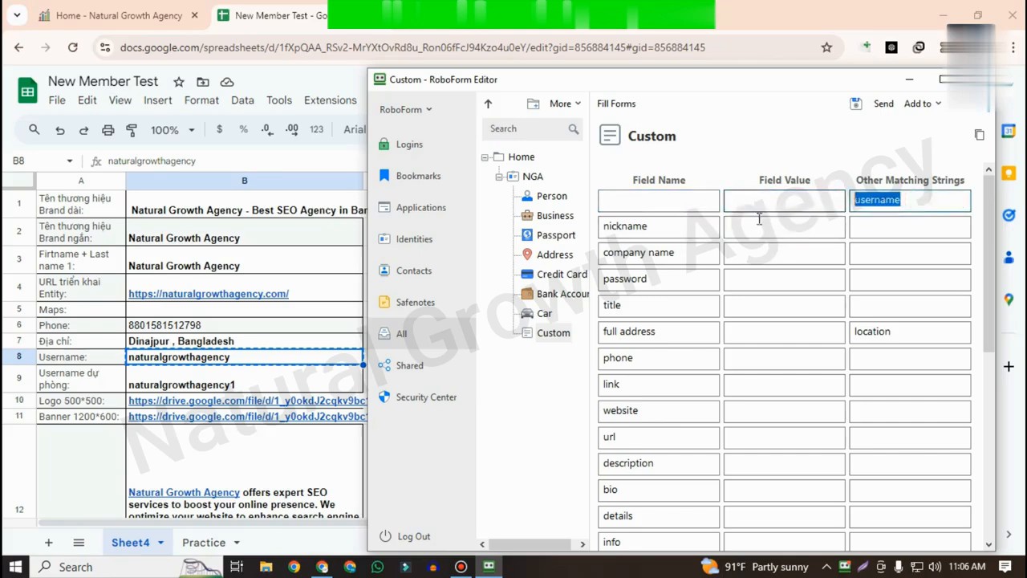
pyautogui.press('BackSpace')
pyautogui.click(688, 230)
pyautogui.click(855, 104)
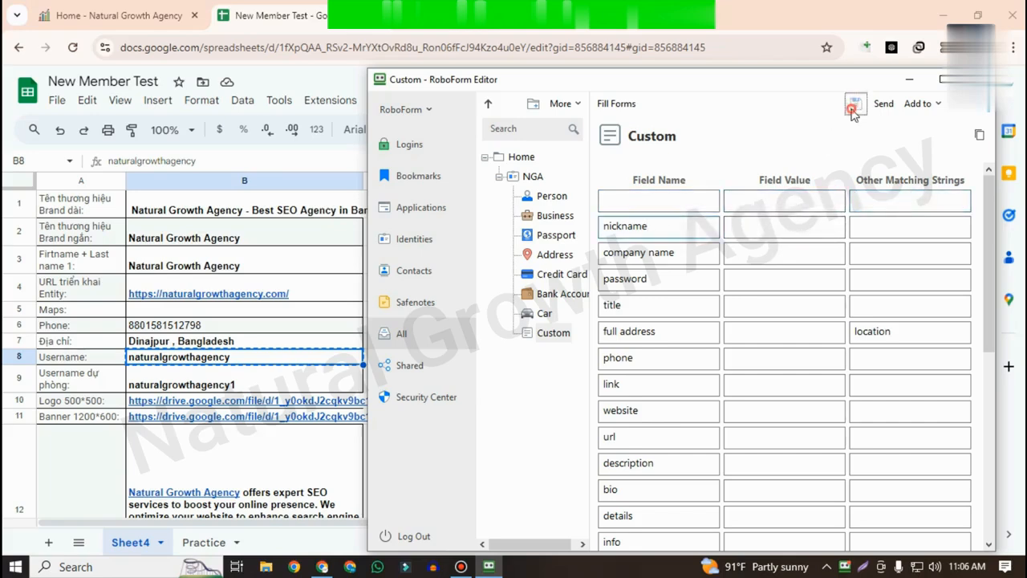
pyautogui.click(545, 313)
pyautogui.click(553, 332)
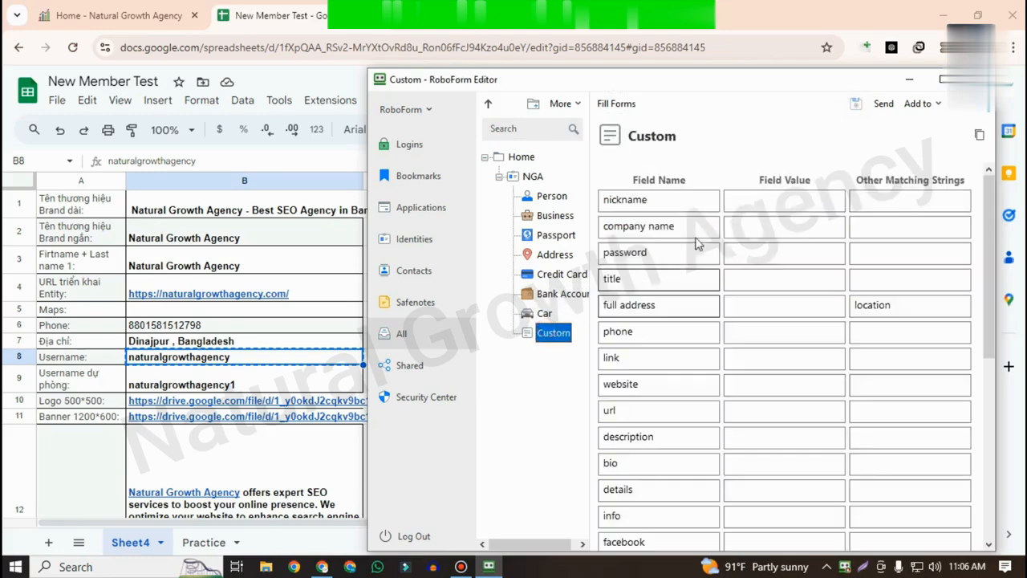
# - Paste naturalgrowthagency into the nickname row's field value
pyautogui.click(738, 201)
pyautogui.hotkey('ctrl', 'v')
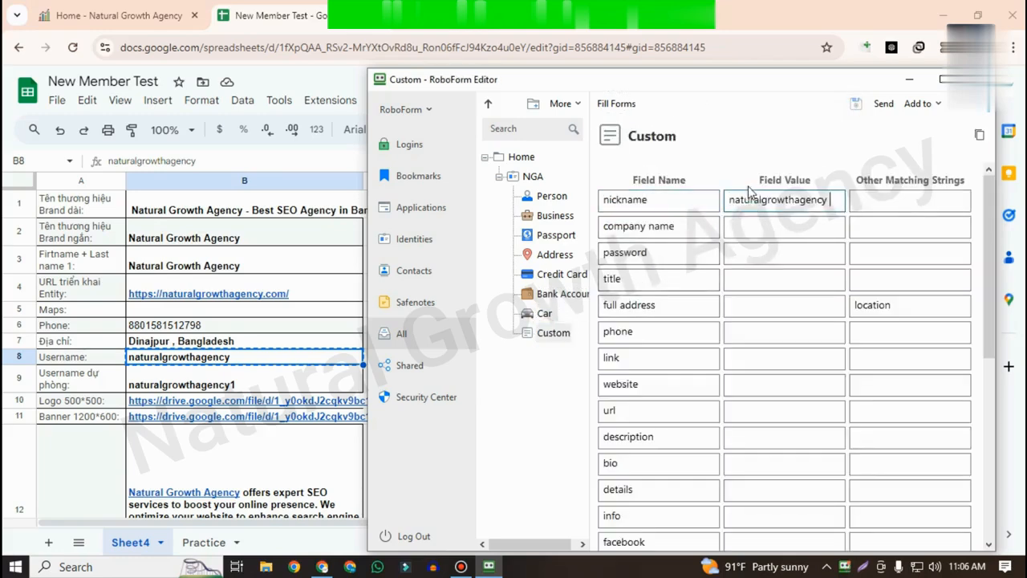
pyautogui.click(811, 233)
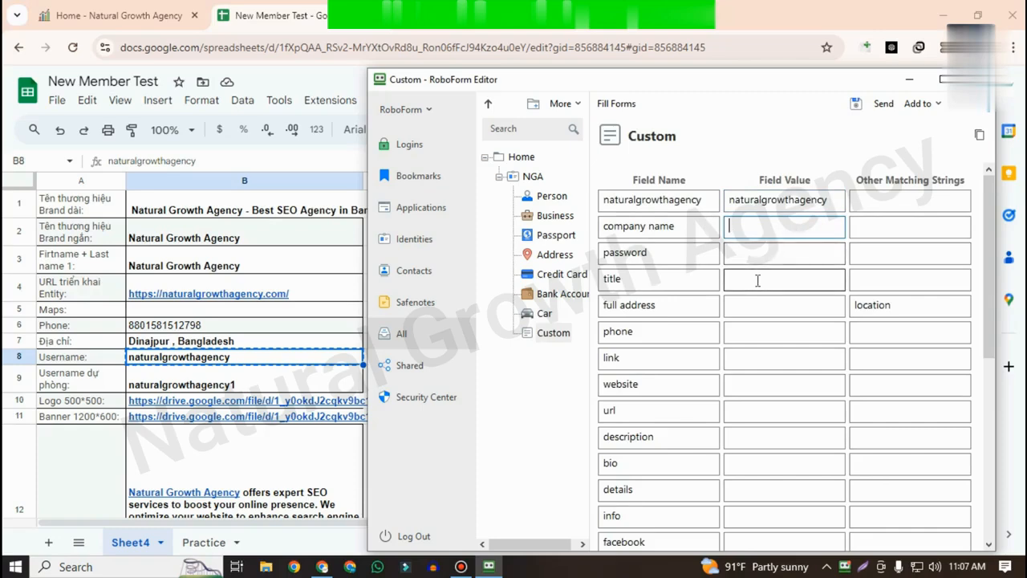
# - Set the first Custom row's value to NGA, with username as both its field name and other matching string
pyautogui.hotkey('ctrl', 'z')
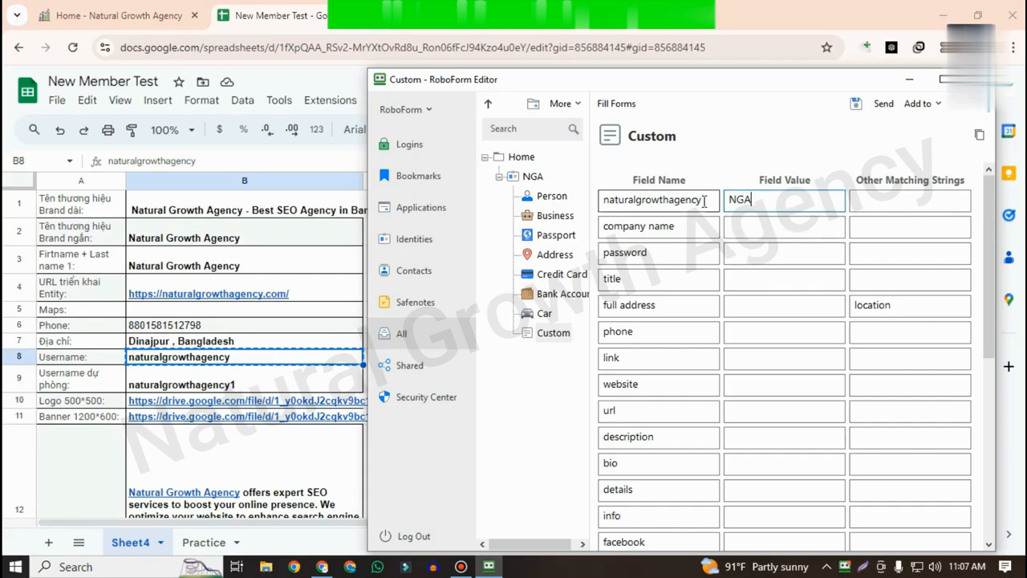
pyautogui.hotkey('shift', 'Tab')
pyautogui.write('u')
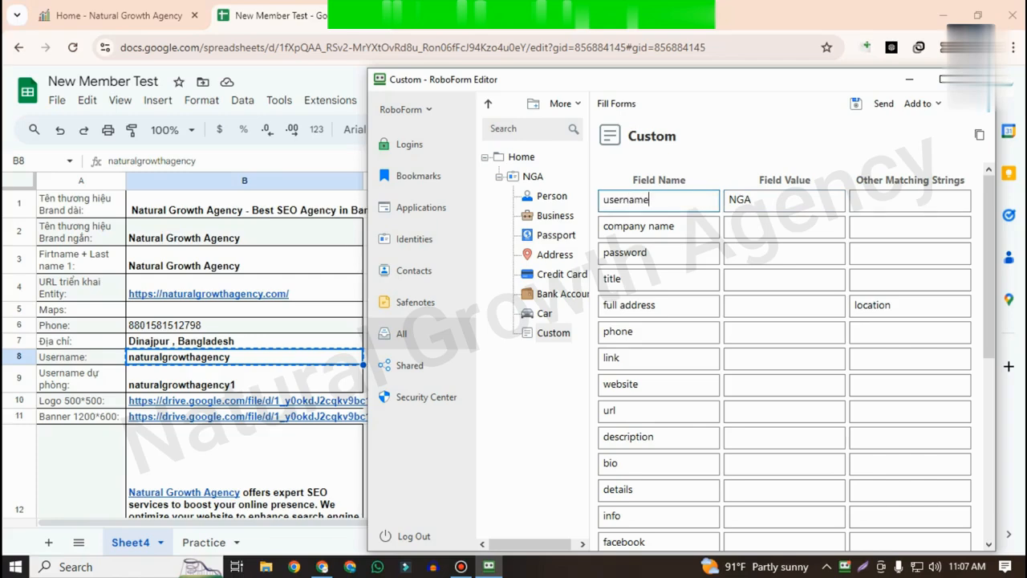
pyautogui.click(870, 199)
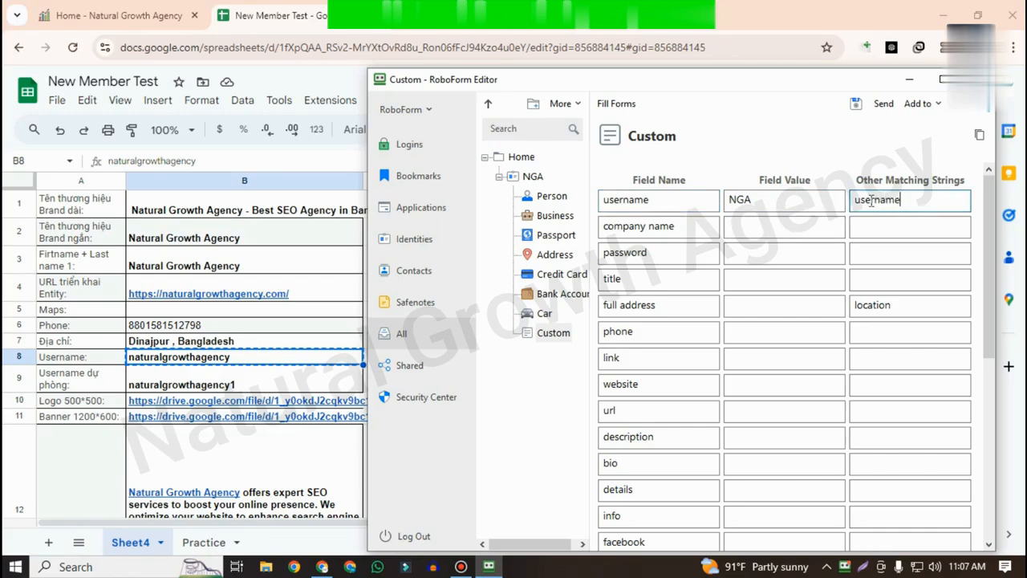
pyautogui.click(825, 221)
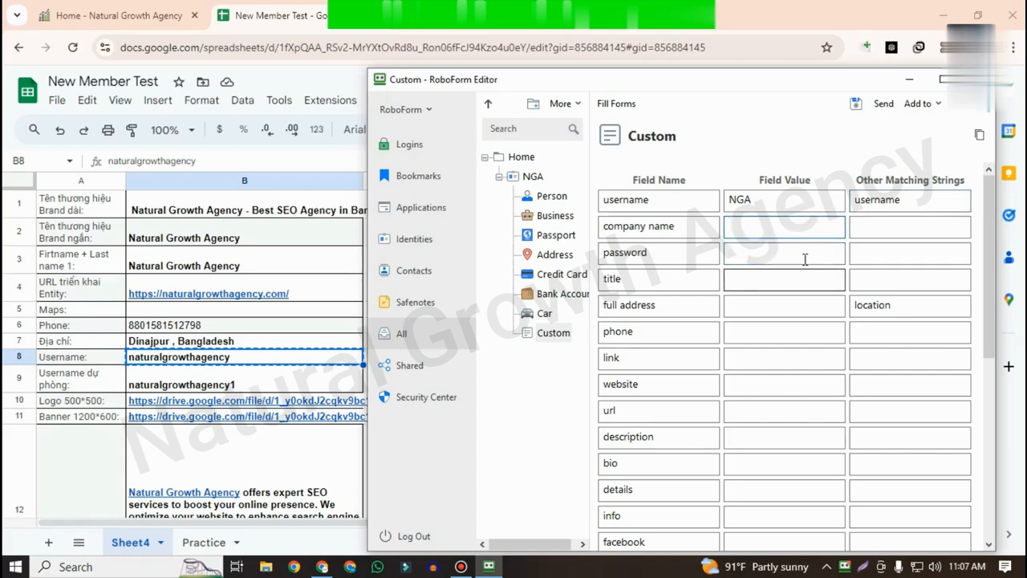
# - Copy NGA from the username row's value into the company name value
pyautogui.doubleClick(728, 201)
pyautogui.hotkey('ctrl', 'c')
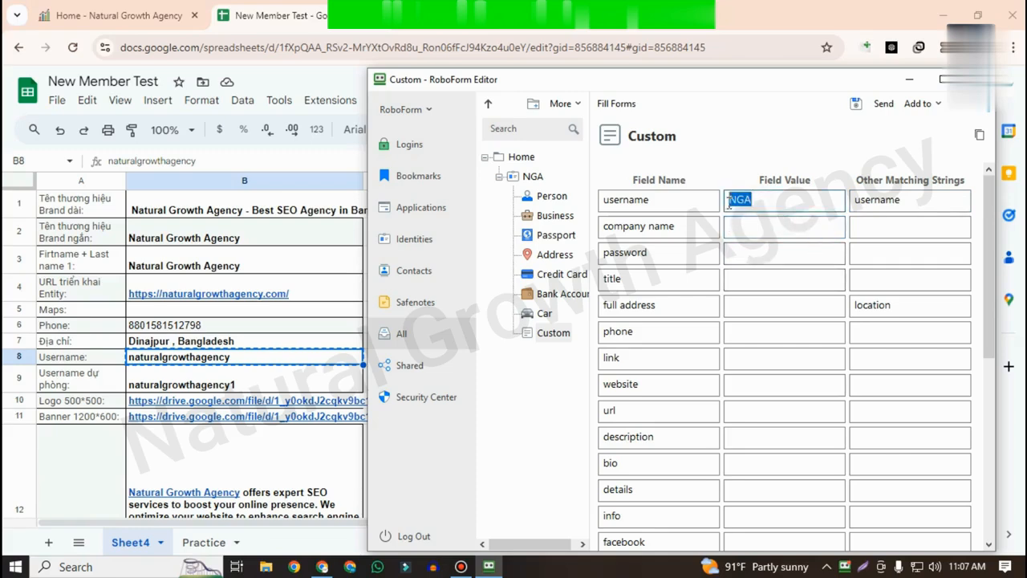
pyautogui.click(740, 228)
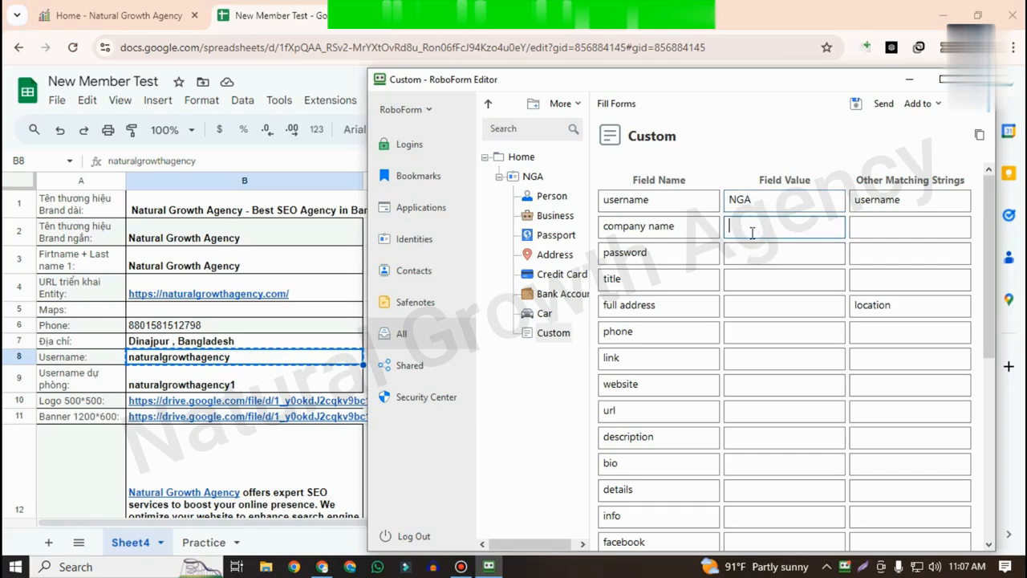
pyautogui.hotkey('ctrl', 'v')
# - Copy the account password from the spreadsheet's Password column, cell D20
pyautogui.click(757, 250)
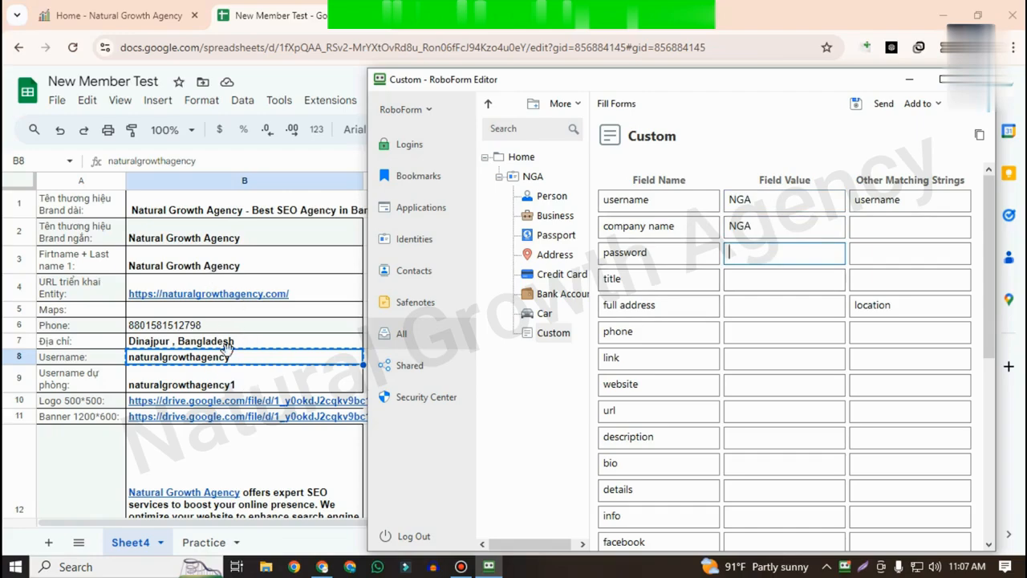
pyautogui.scroll(-5, 227, 354)
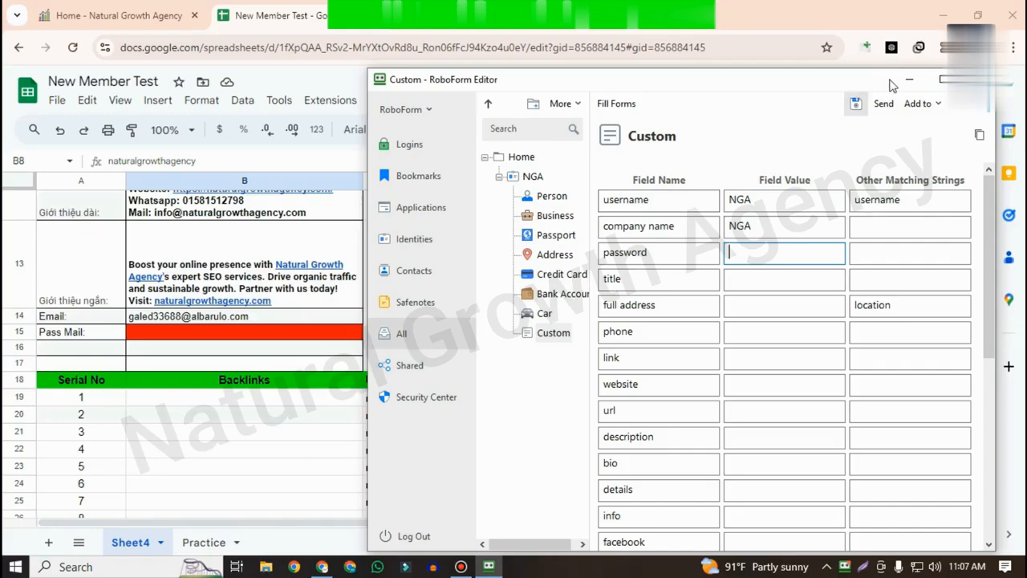
pyautogui.click(909, 78)
pyautogui.click(546, 415)
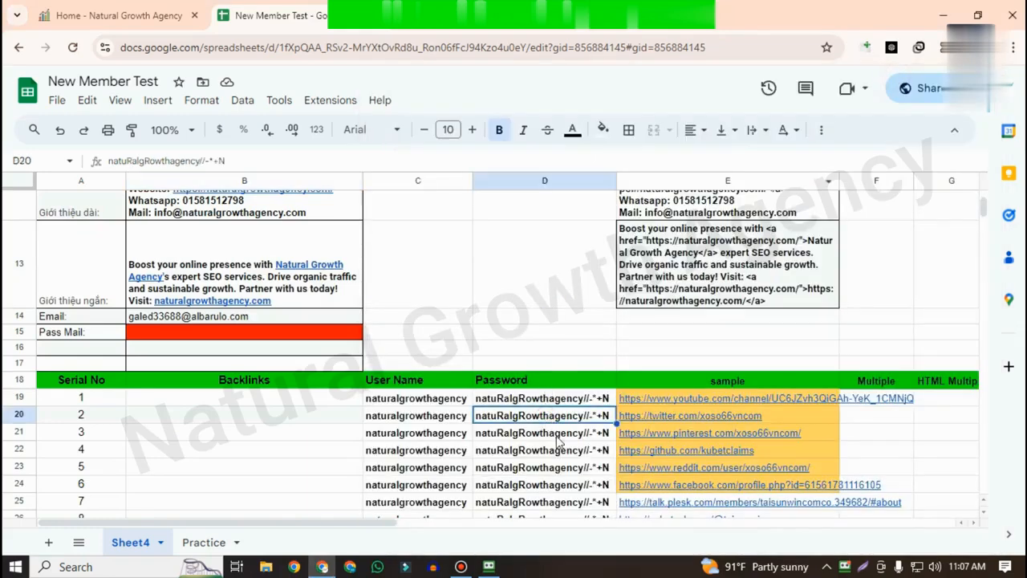
pyautogui.hotkey('ctrl', 'c')
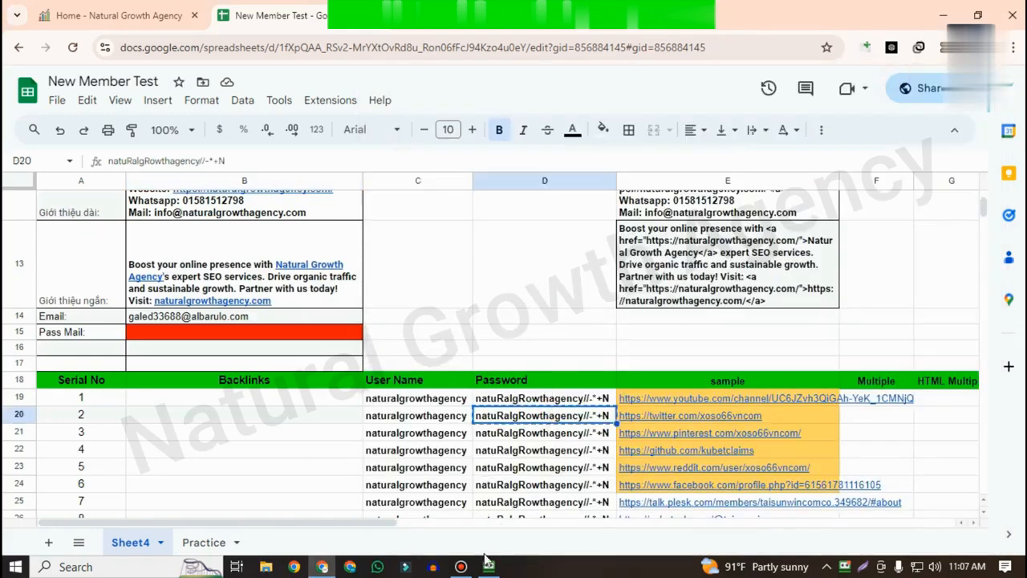
pyautogui.moveTo(484, 570)
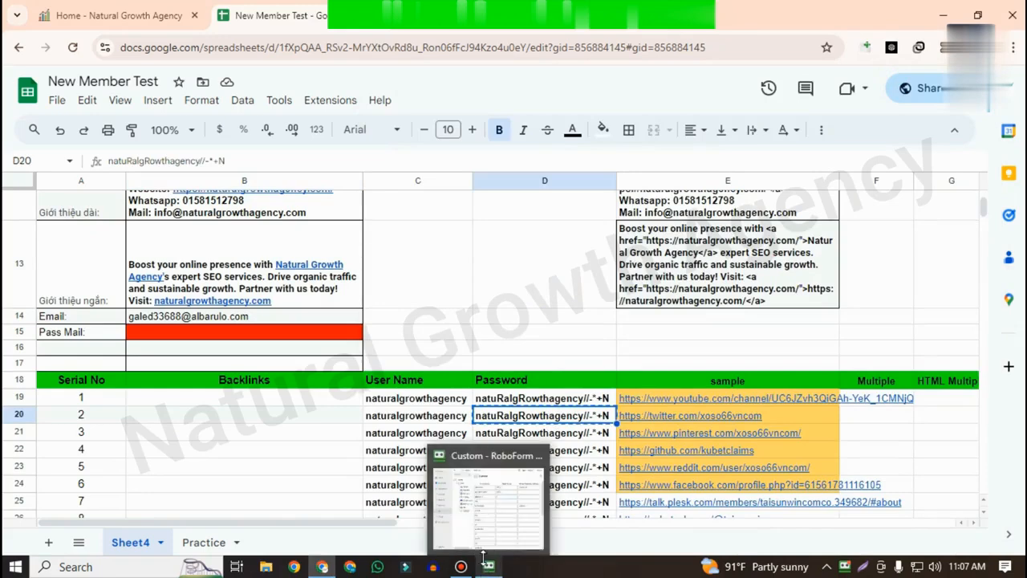
pyautogui.click(424, 409)
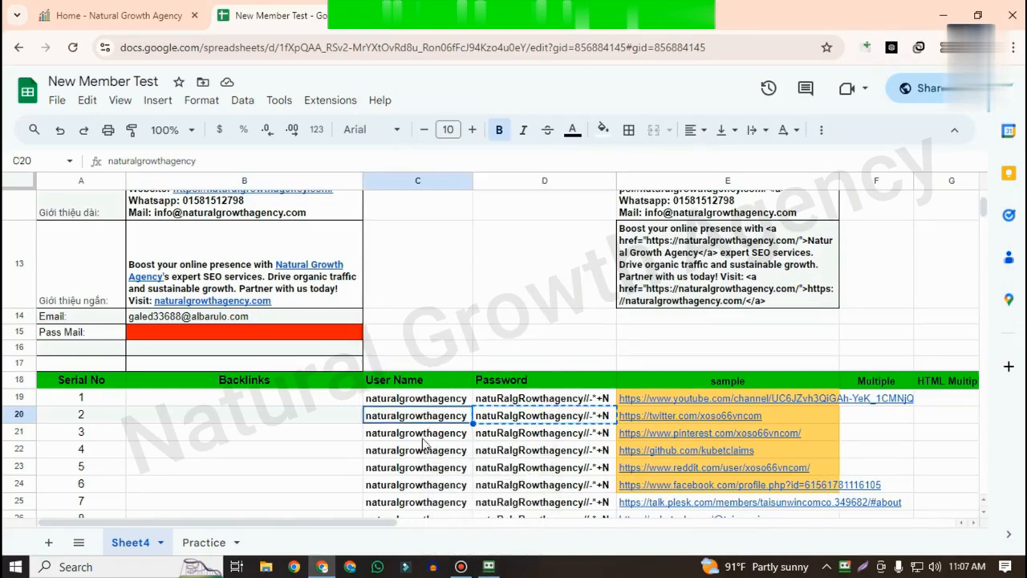
pyautogui.scroll(6, 281, 363)
pyautogui.scroll(-5, 355, 421)
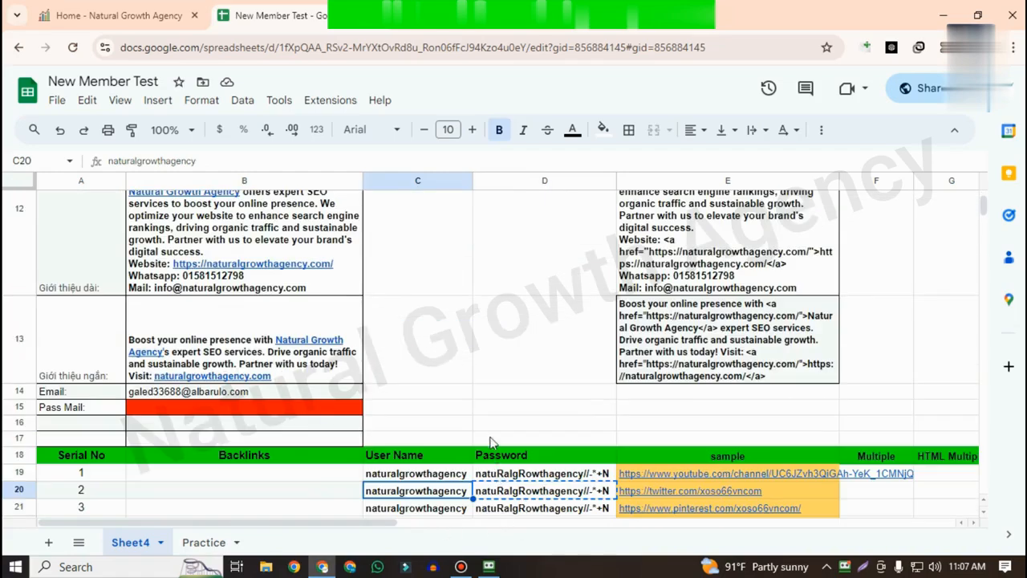
pyautogui.click(494, 318)
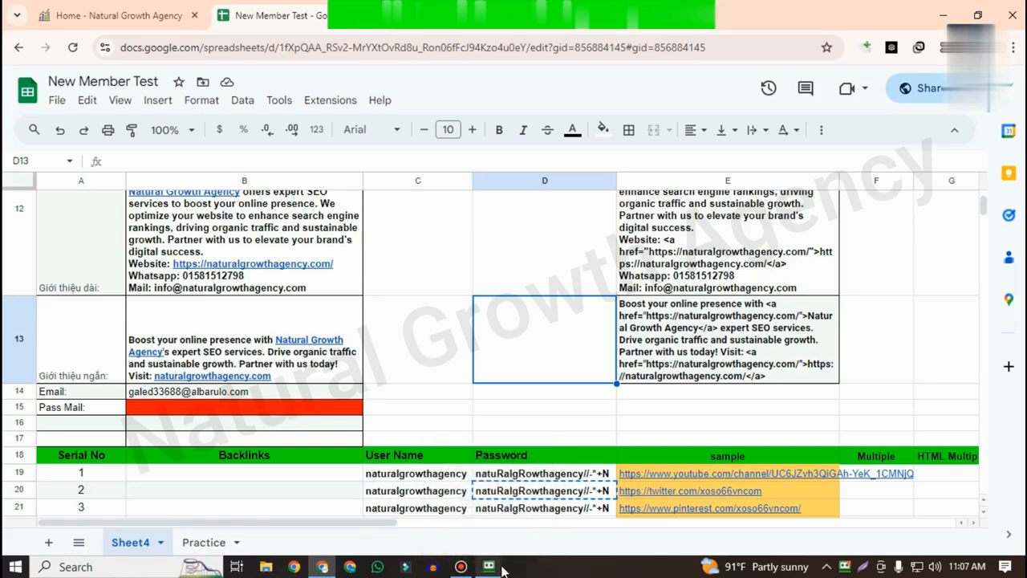
# - Paste the copied account password into the password row's field value in RoboForm's Custom form
pyautogui.moveTo(504, 566)
pyautogui.click(504, 517)
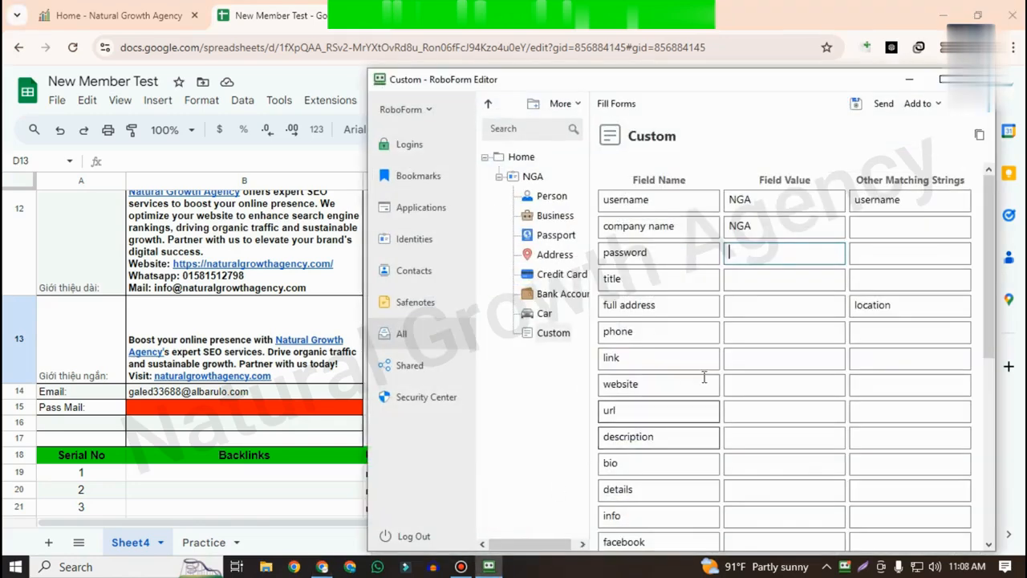
pyautogui.click(746, 250)
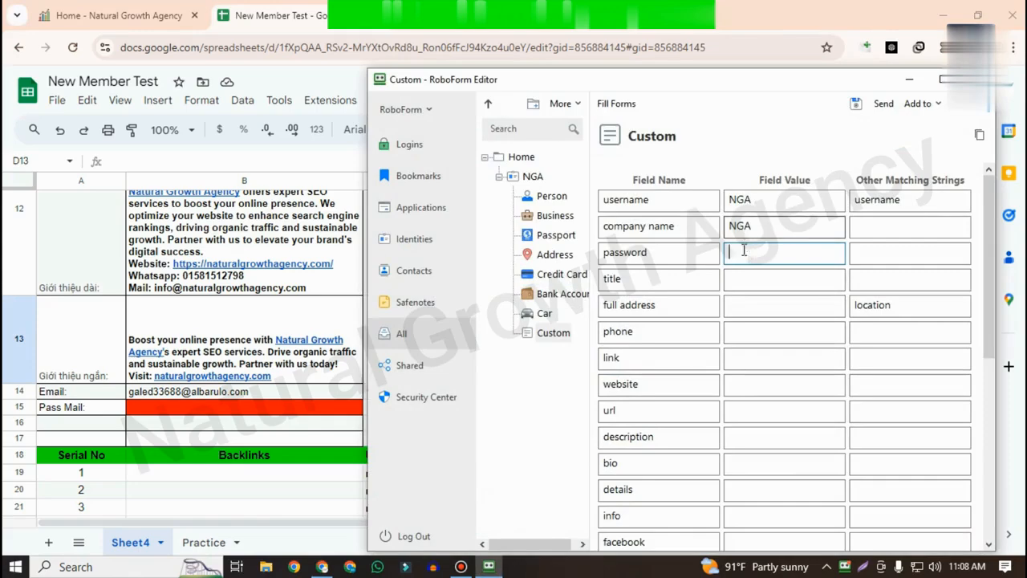
pyautogui.hotkey('ctrl', 'v')
pyautogui.click(771, 287)
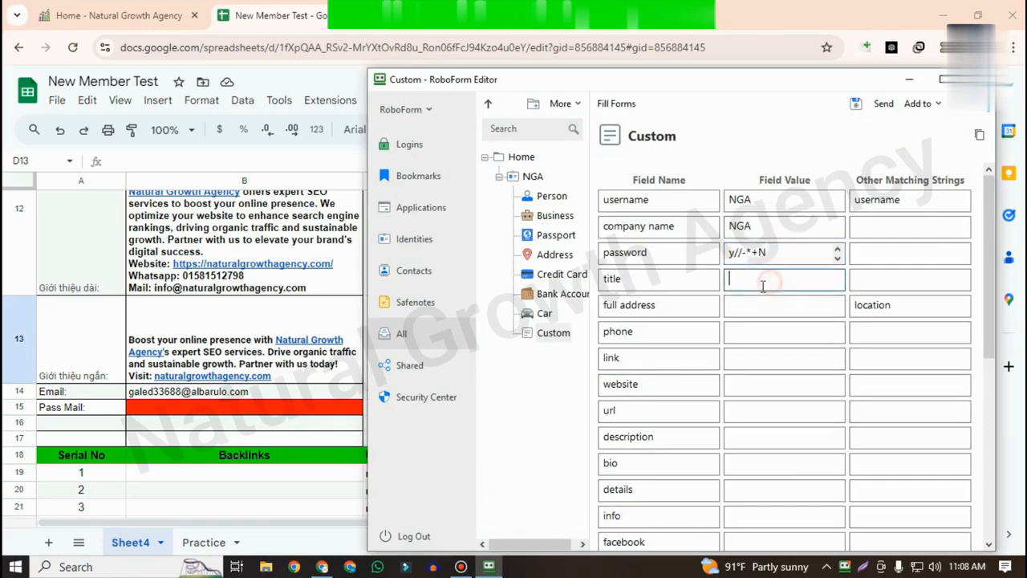
# - Copy the long brand title from spreadsheet cell B1 into the title row's field value and field name in RoboForm, trimming the value's trailing blank line
pyautogui.click(321, 272)
pyautogui.scroll(5, 325, 283)
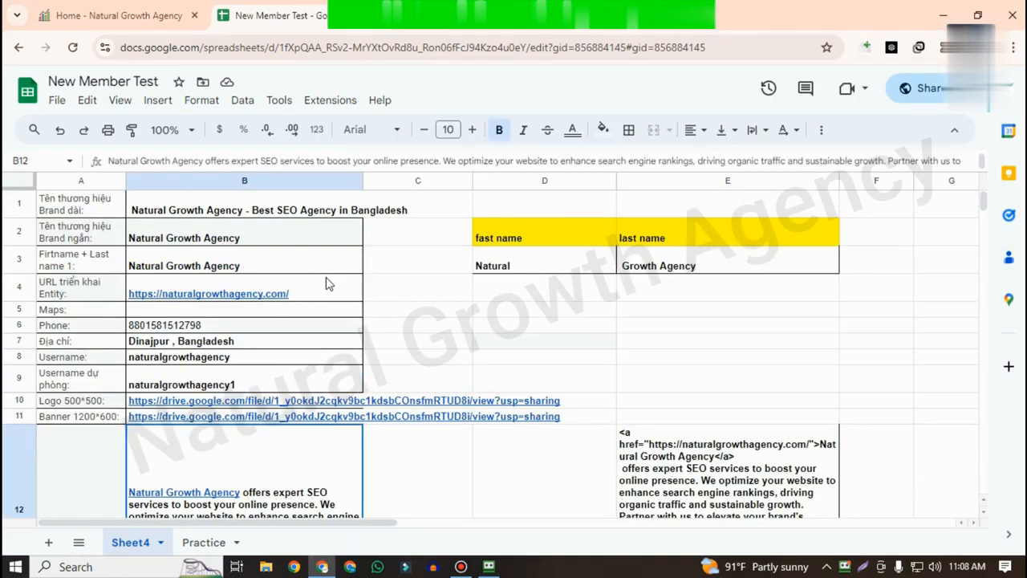
pyautogui.click(280, 211)
pyautogui.hotkey('ctrl', 'c')
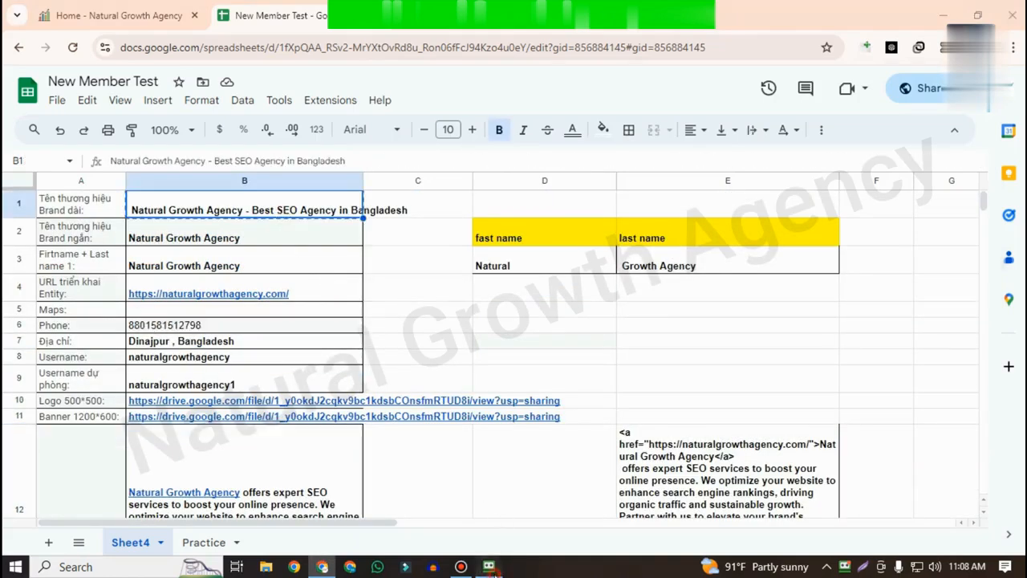
pyautogui.click(489, 566)
pyautogui.hotkey('ctrl', 'v')
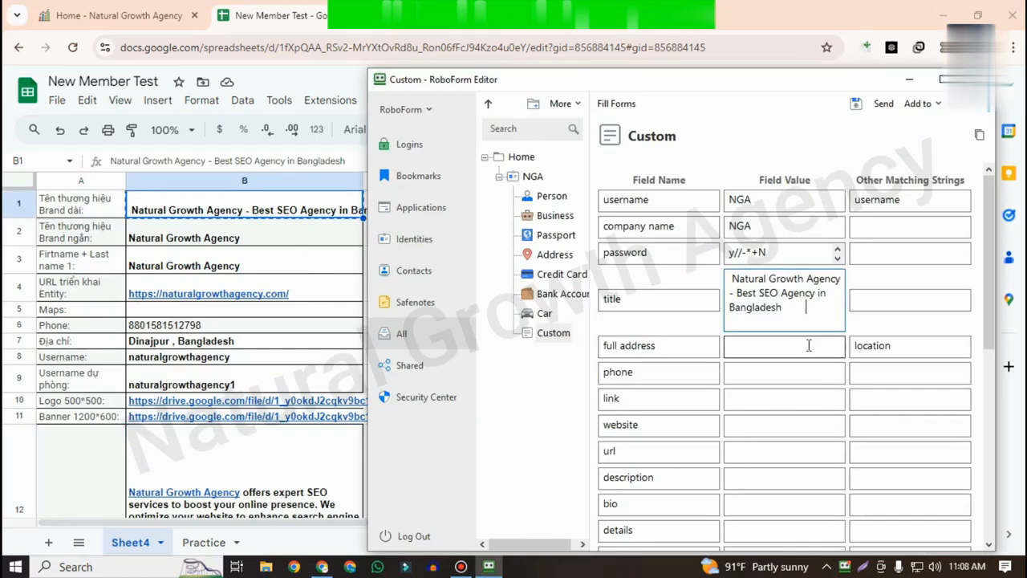
pyautogui.press('BackSpace')
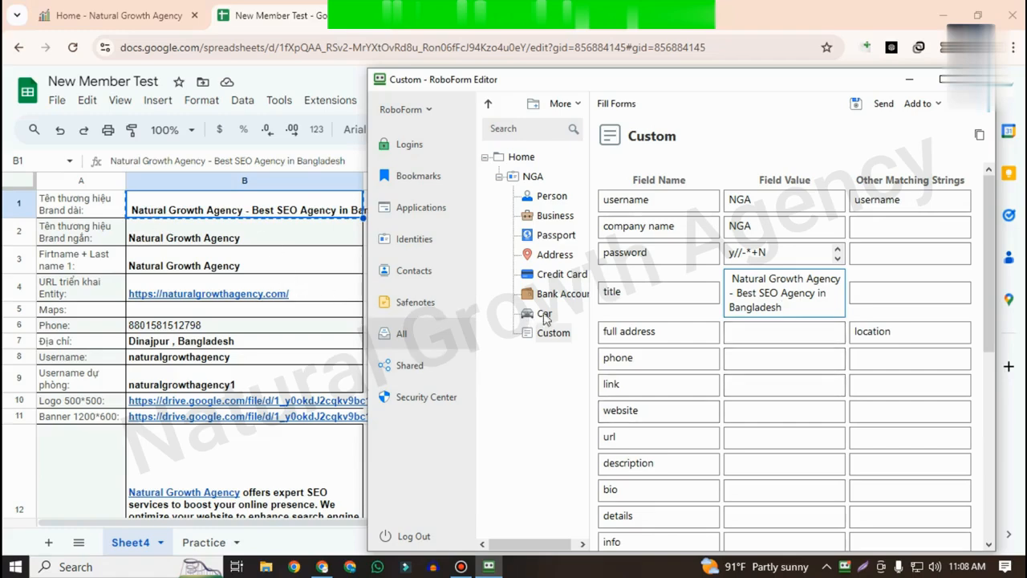
pyautogui.click(634, 297)
pyautogui.hotkey('ctrl', 'v')
# - Copy the address from spreadsheet cell B7 into the full address row's field value in RoboForm's Custom form
pyautogui.click(249, 345)
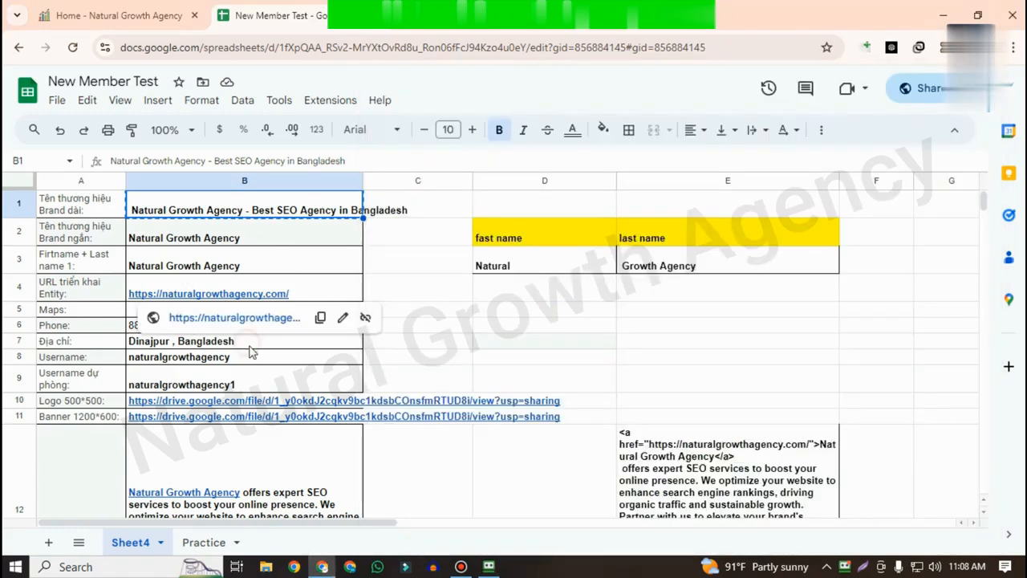
pyautogui.click(249, 346)
pyautogui.hotkey('ctrl', 'c')
pyautogui.click(489, 566)
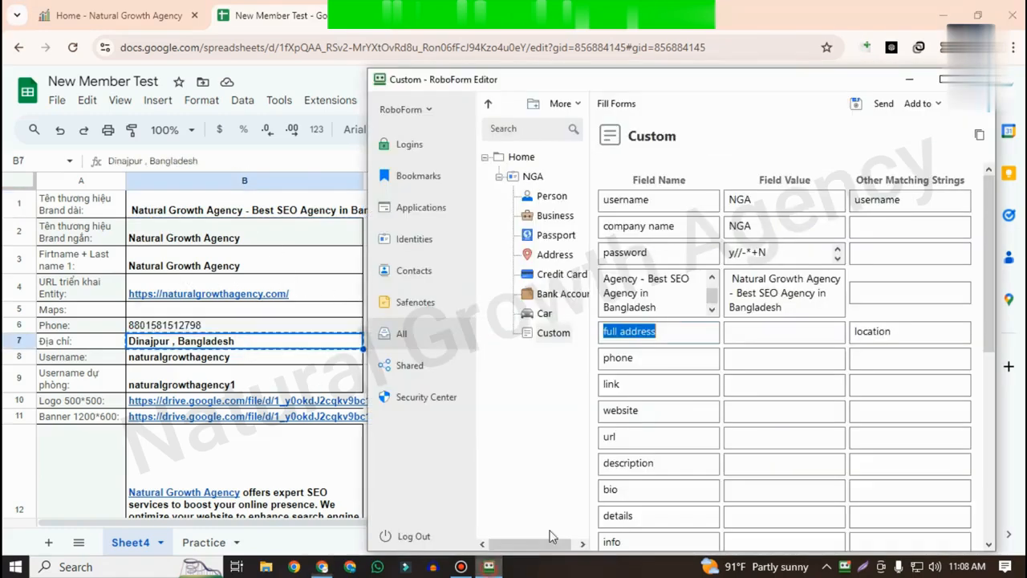
pyautogui.click(786, 333)
pyautogui.hotkey('ctrl', 'v')
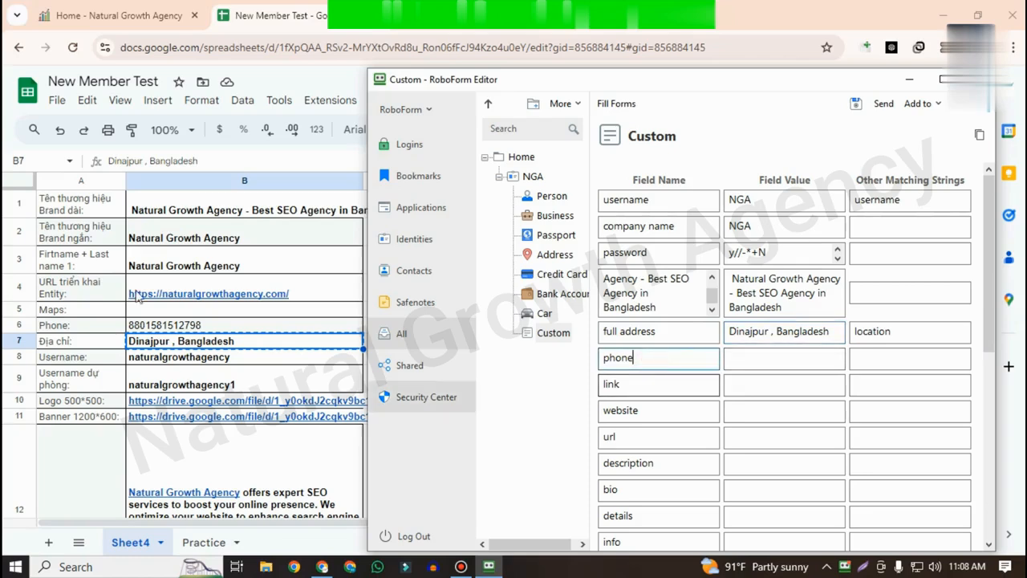
# - Copy the phone number from spreadsheet cell B6 into the phone row's field value in RoboForm's Custom form
pyautogui.click(175, 325)
pyautogui.hotkey('ctrl', 'c')
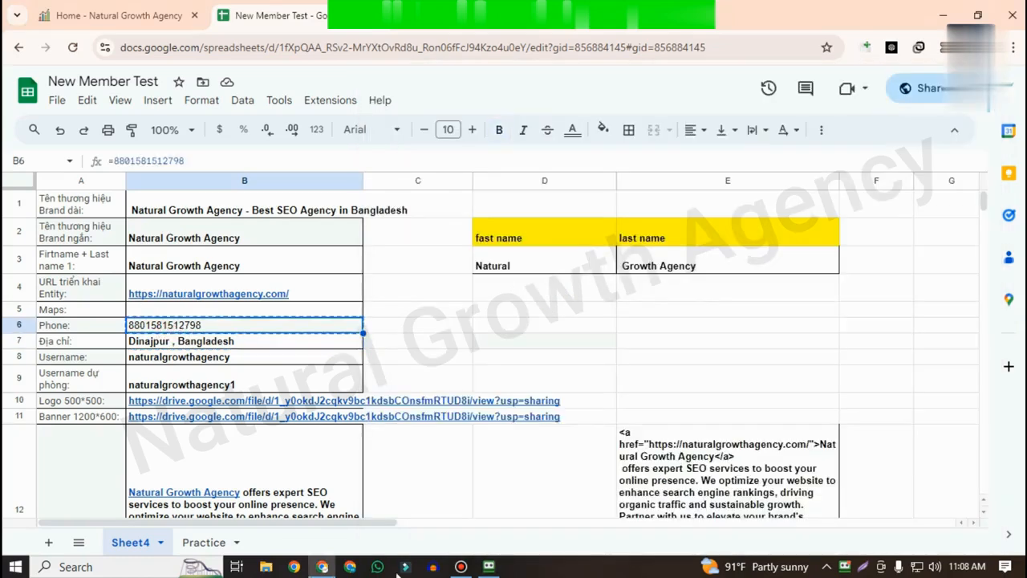
pyautogui.click(488, 566)
pyautogui.click(795, 366)
pyautogui.hotkey('ctrl', 'v')
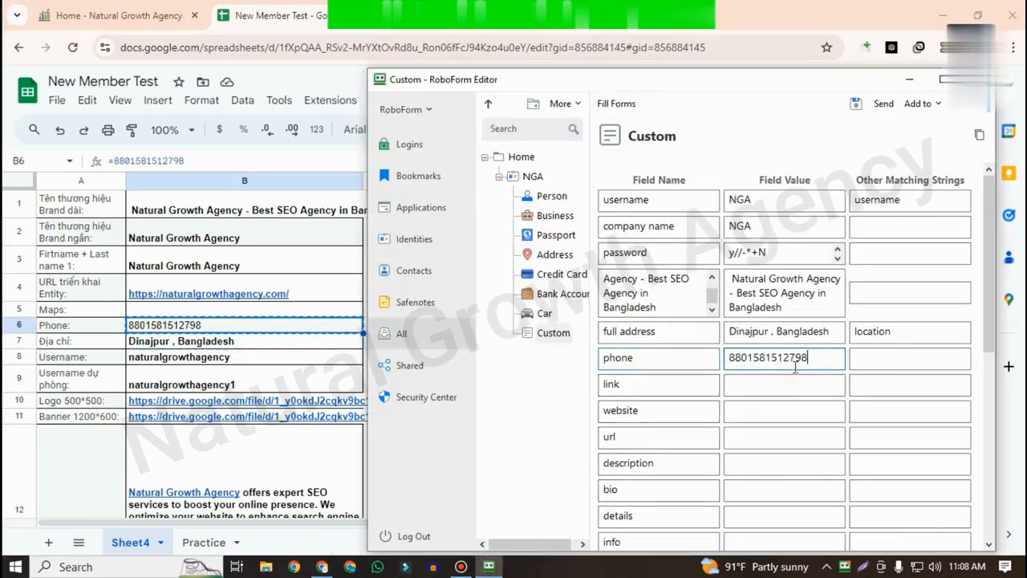
pyautogui.click(209, 294)
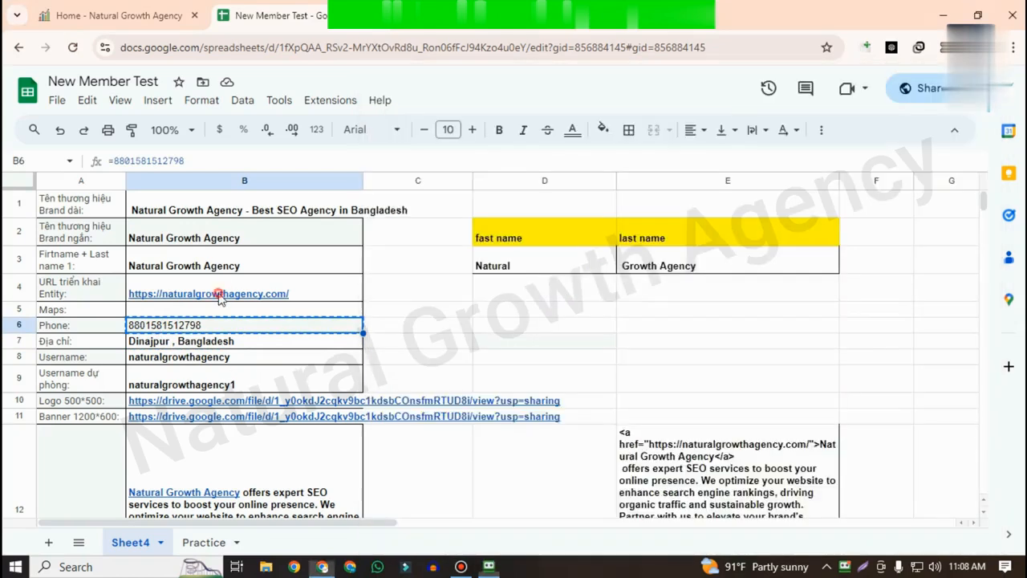
pyautogui.click(489, 565)
pyautogui.click(779, 385)
pyautogui.hotkey('ctrl', 'v')
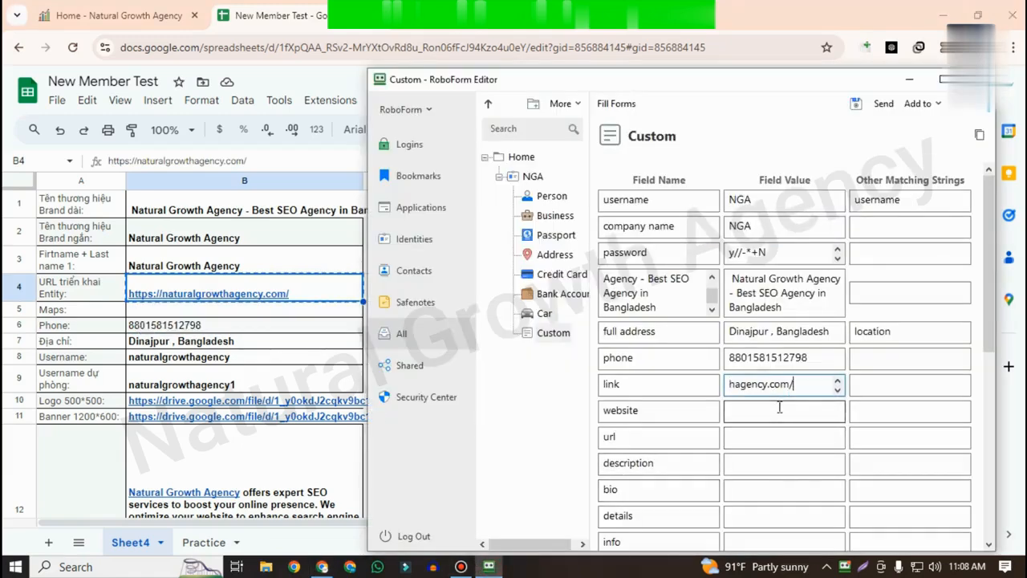
pyautogui.click(779, 409)
pyautogui.hotkey('ctrl', 'v')
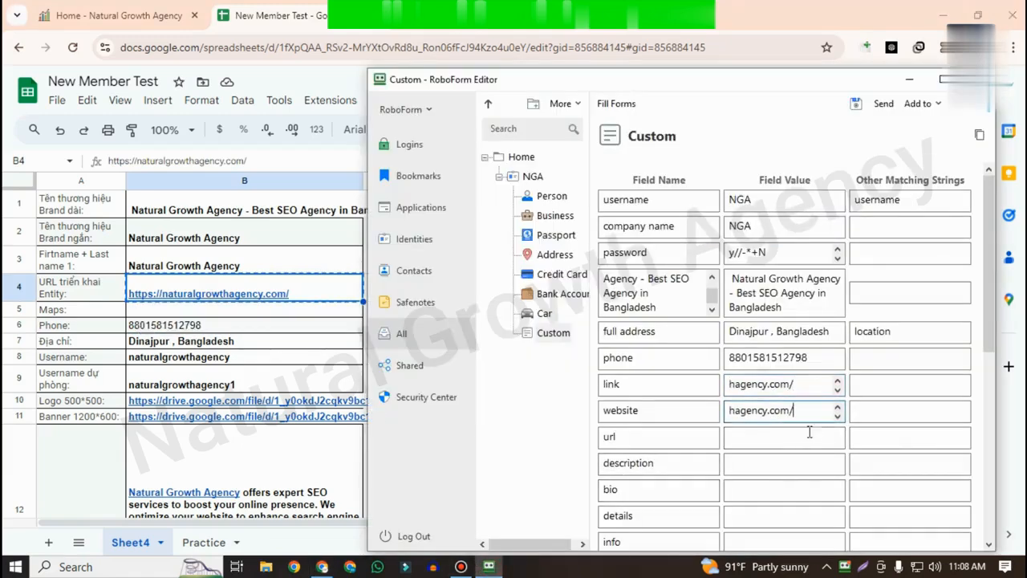
pyautogui.click(809, 433)
pyautogui.hotkey('ctrl', 'v')
# - Copy the long introduction from spreadsheet cell B12 into RoboForm's description value and remove its opening quotation mark
pyautogui.click(768, 460)
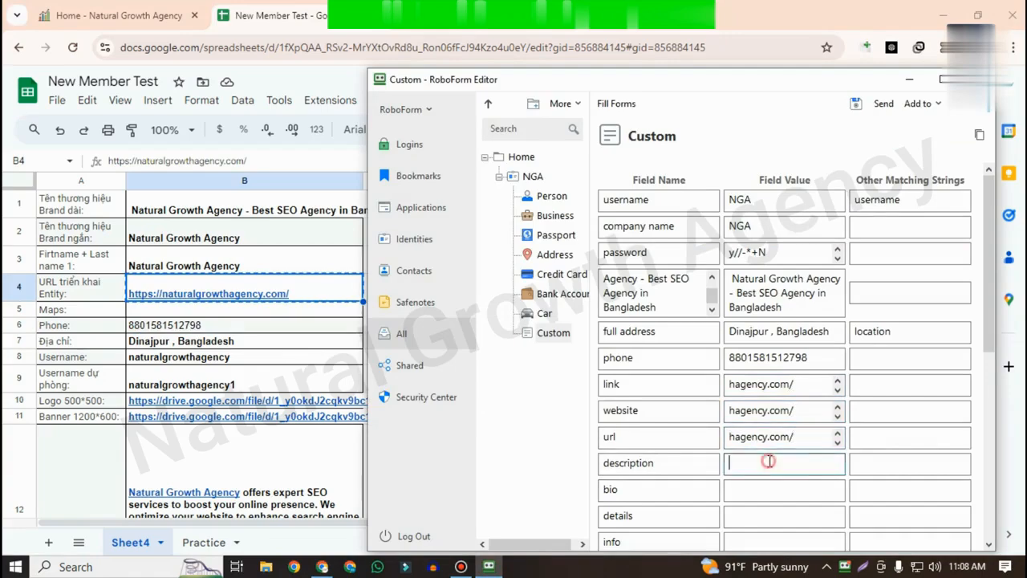
pyautogui.scroll(-3, 214, 308)
pyautogui.click(215, 309)
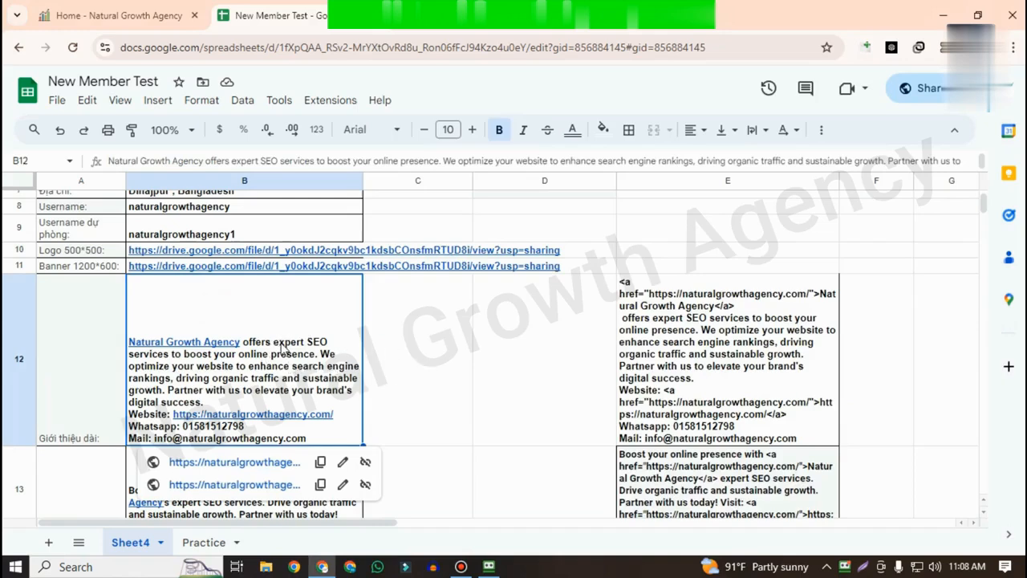
pyautogui.click(548, 366)
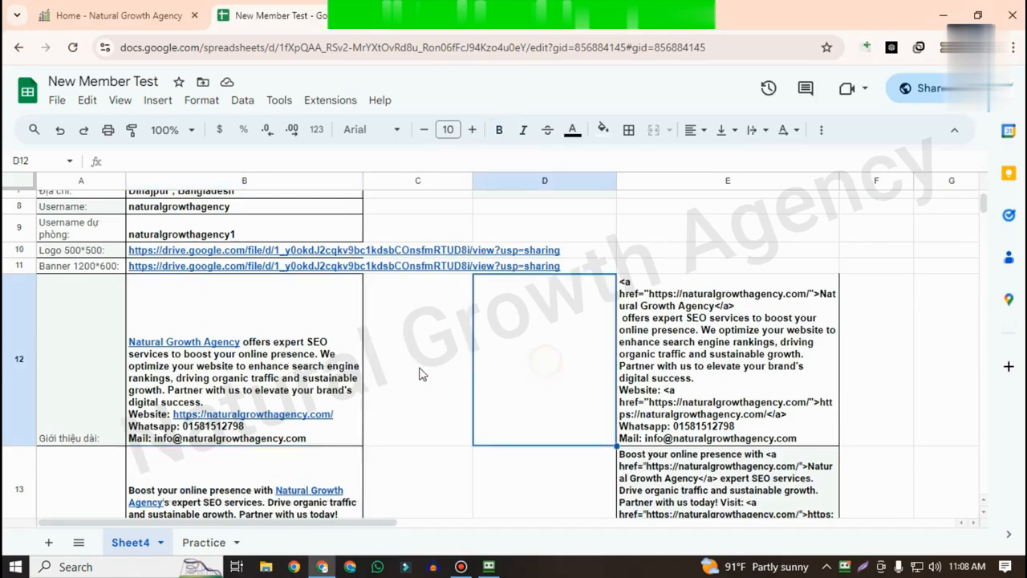
pyautogui.click(308, 363)
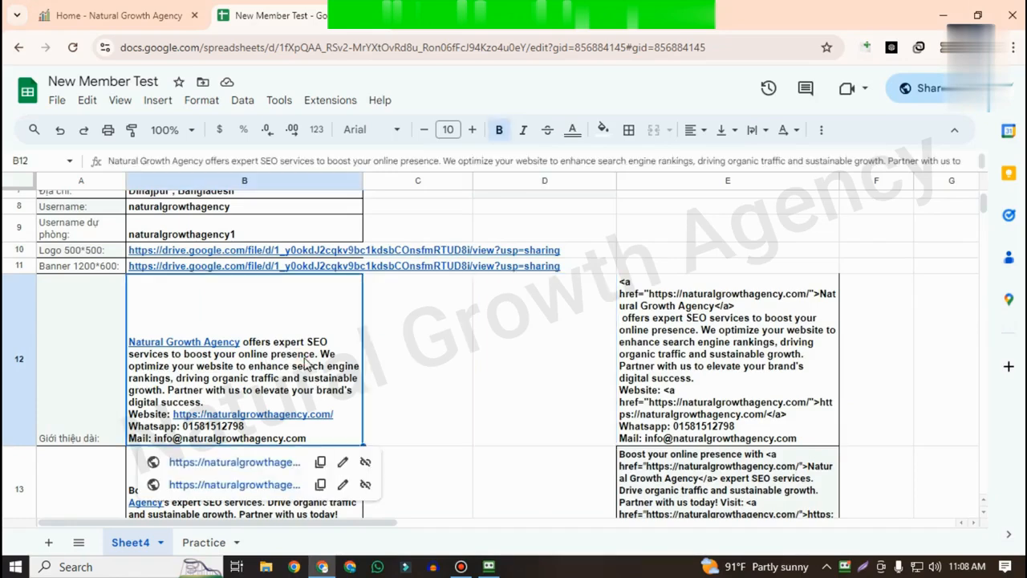
pyautogui.hotkey('ctrl', 'c')
pyautogui.hotkey('alt', 'Tab')
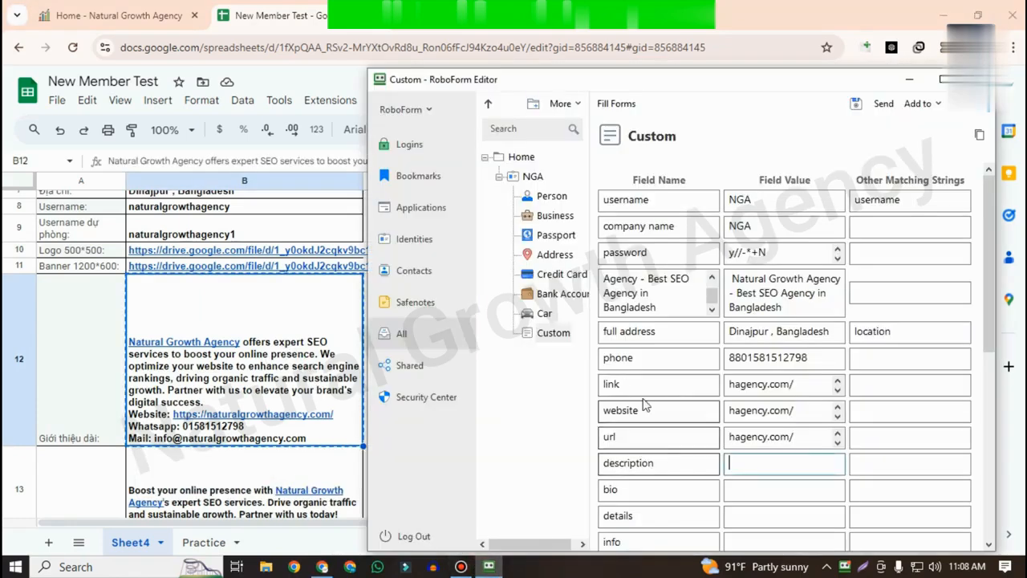
pyautogui.click(771, 464)
pyautogui.hotkey('ctrl', 'v')
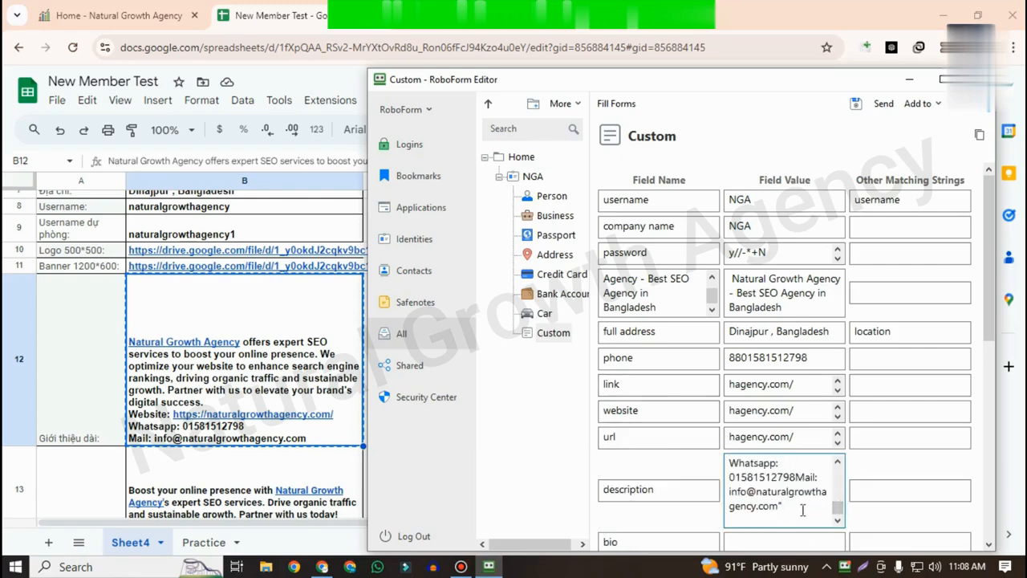
pyautogui.scroll(6, 802, 506)
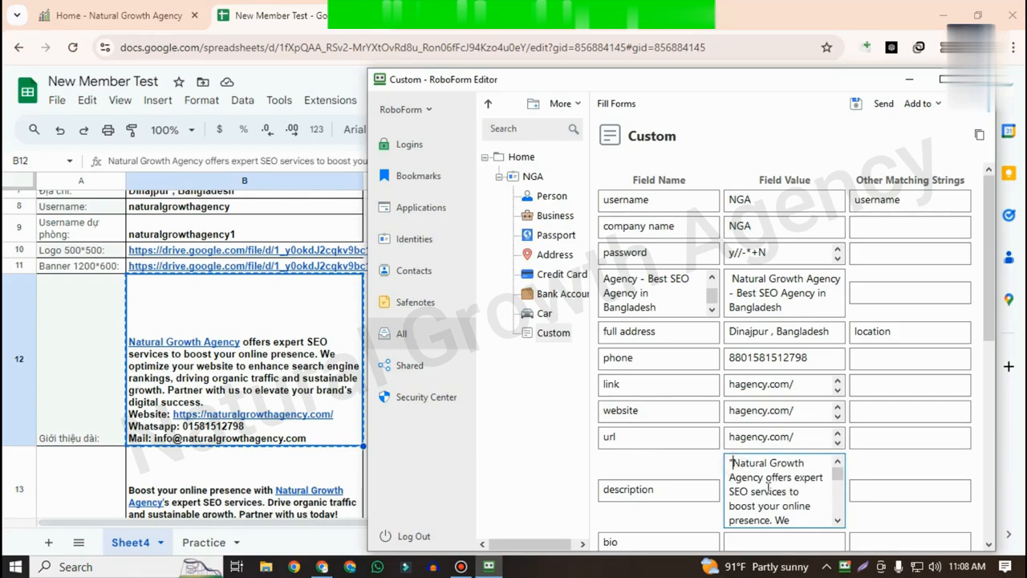
pyautogui.press('BackSpace')
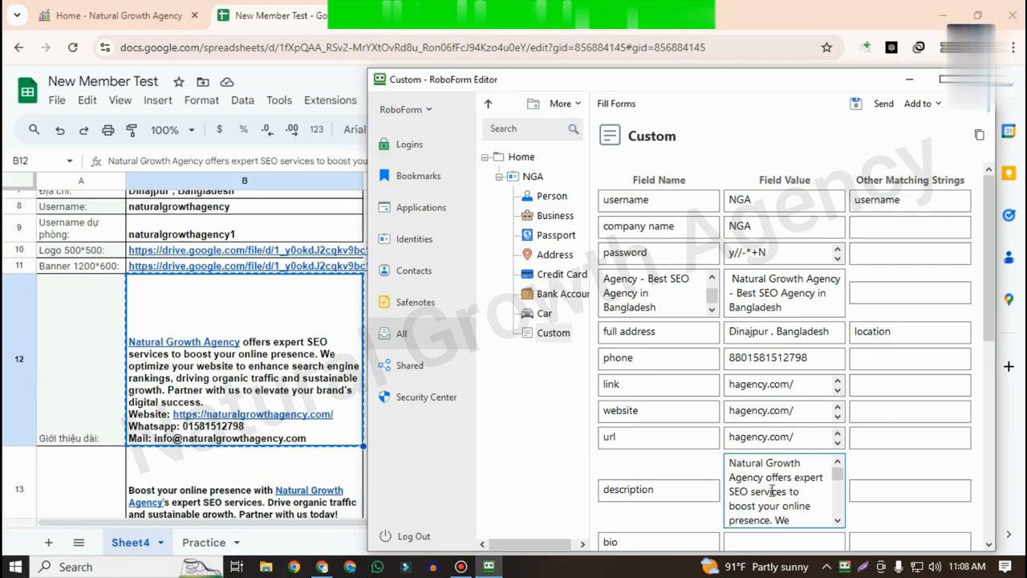
# - Paste the copied long introduction into the bio row's field value, starting directly at "Natural Growth Agency" without the opening quotation mark
pyautogui.scroll(-5, 775, 482)
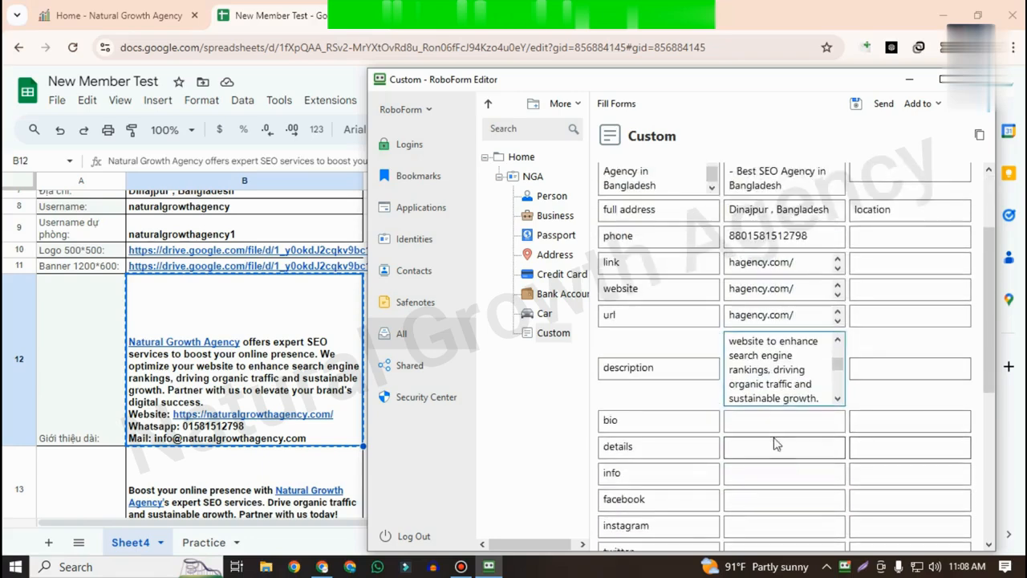
pyautogui.click(773, 417)
pyautogui.click(777, 373)
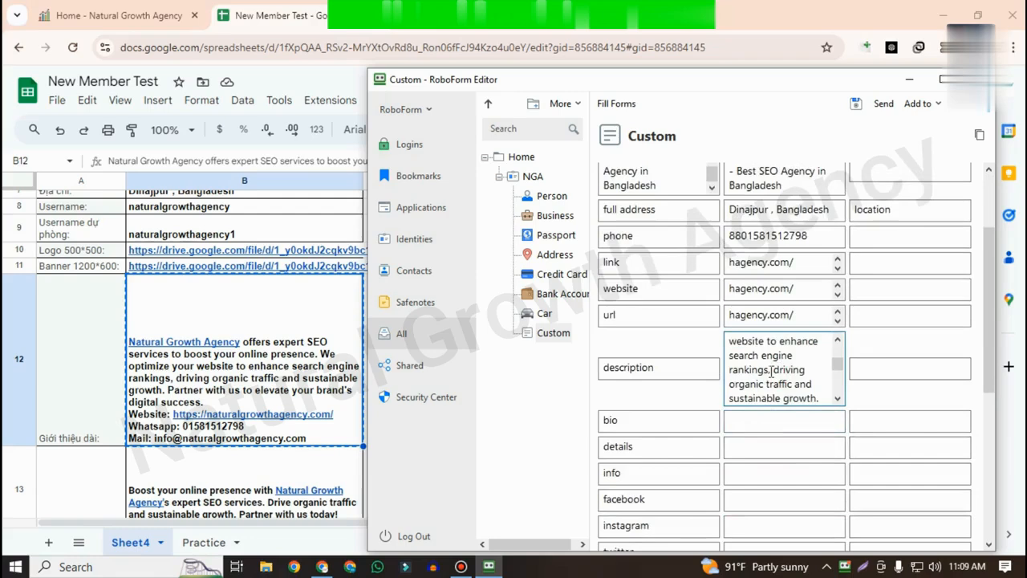
pyautogui.click(764, 427)
pyautogui.hotkey('ctrl', 'v')
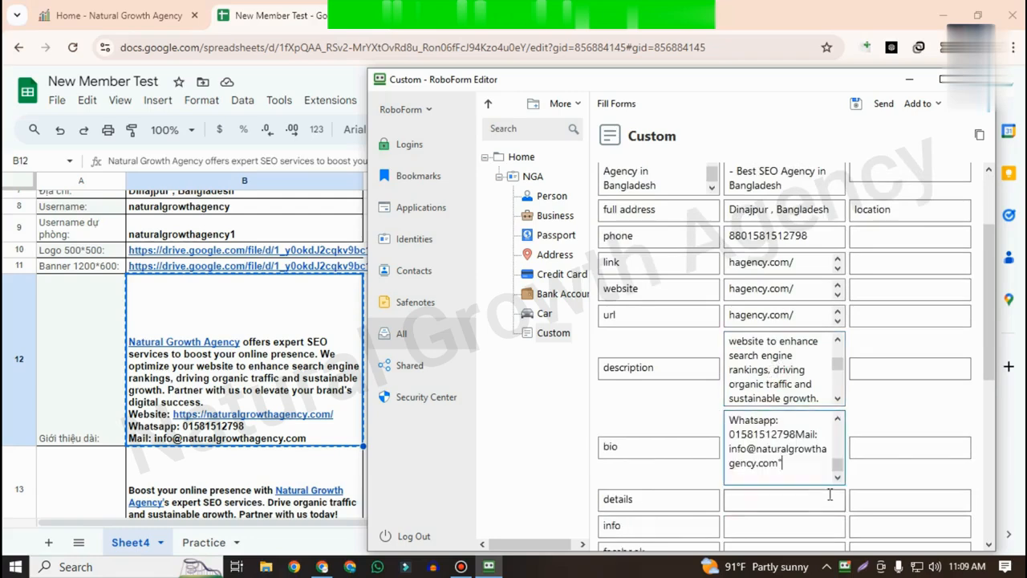
pyautogui.scroll(5, 748, 446)
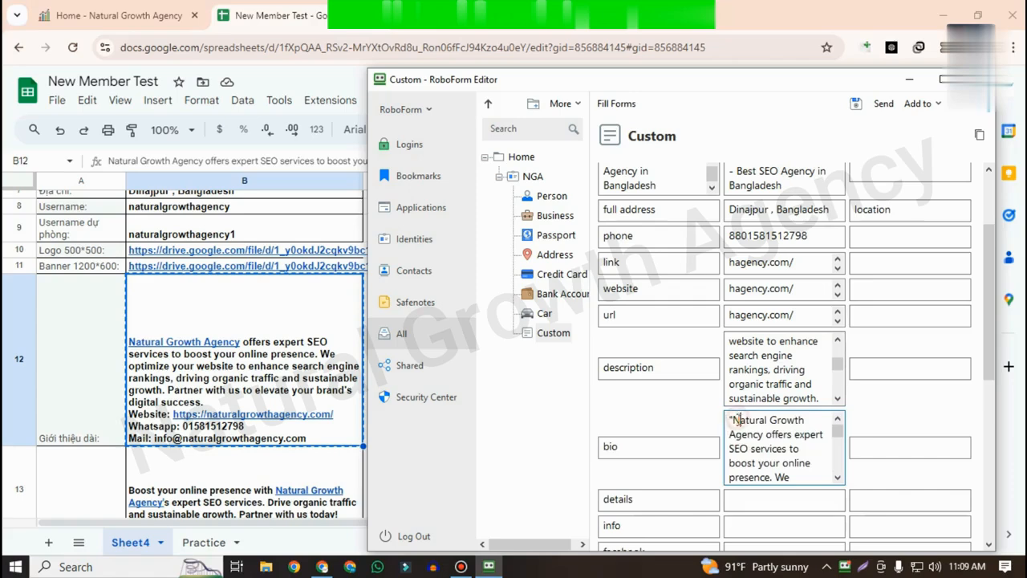
# - Paste the copied long introduction into the details row's field value
pyautogui.scroll(-1, 766, 482)
pyautogui.click(763, 438)
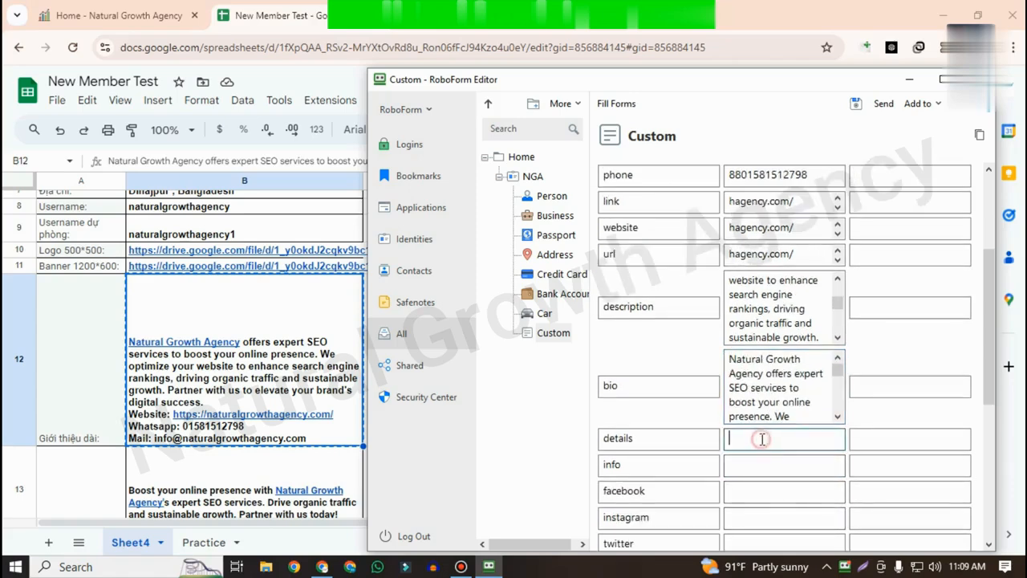
pyautogui.hotkey('ctrl', 'v')
pyautogui.scroll(5, 788, 486)
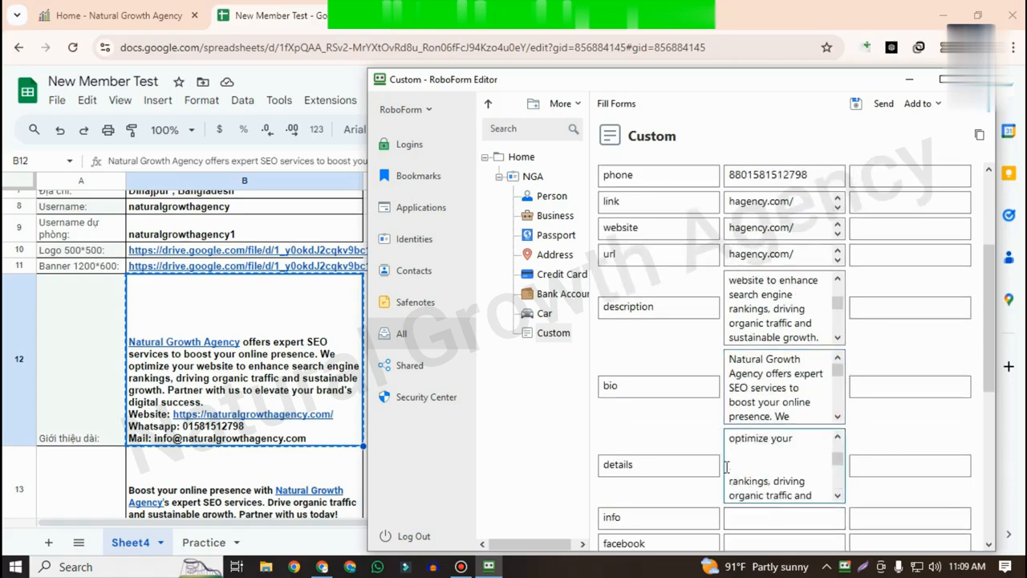
# - Paste the copied long introduction into the info row's field value without the opening quotation mark
pyautogui.scroll(-8, 734, 450)
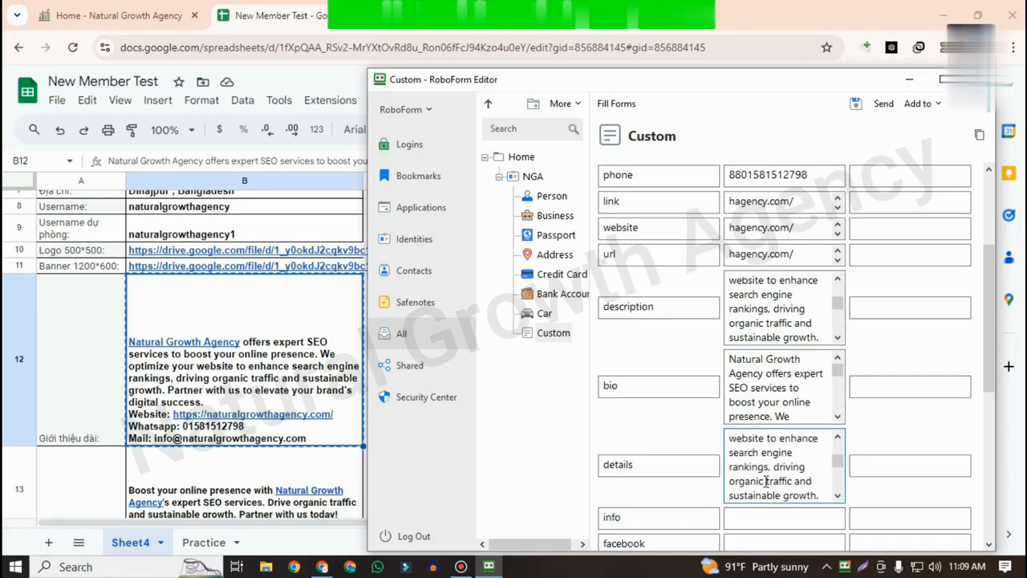
pyautogui.click(761, 297)
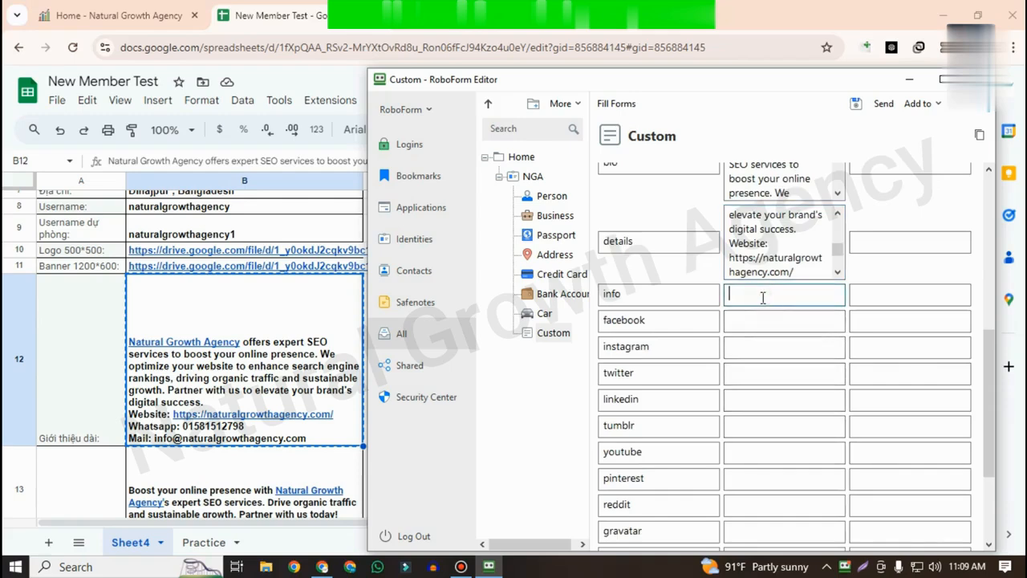
pyautogui.hotkey('ctrl', 'v')
pyautogui.scroll(5, 772, 341)
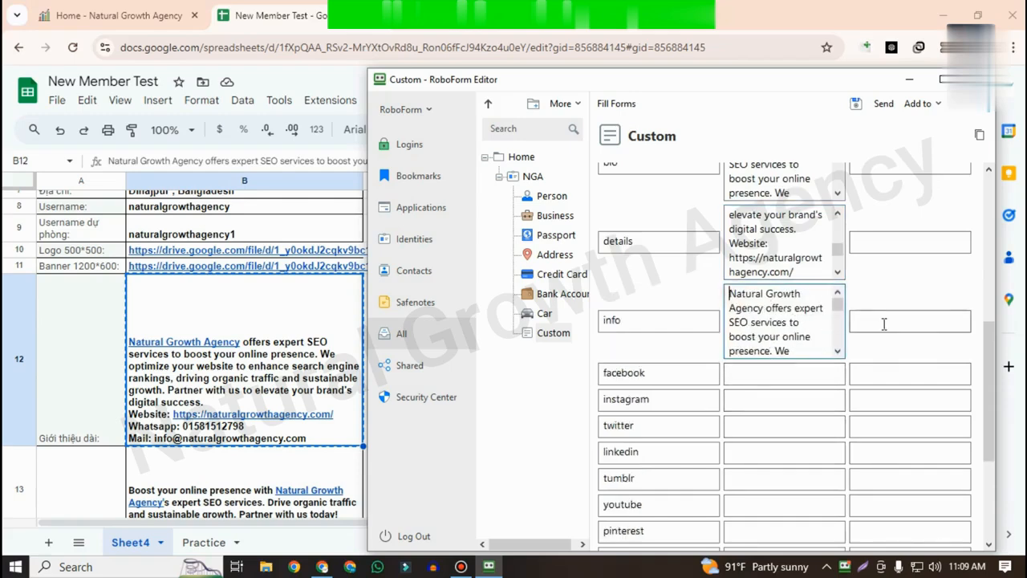
pyautogui.click(911, 323)
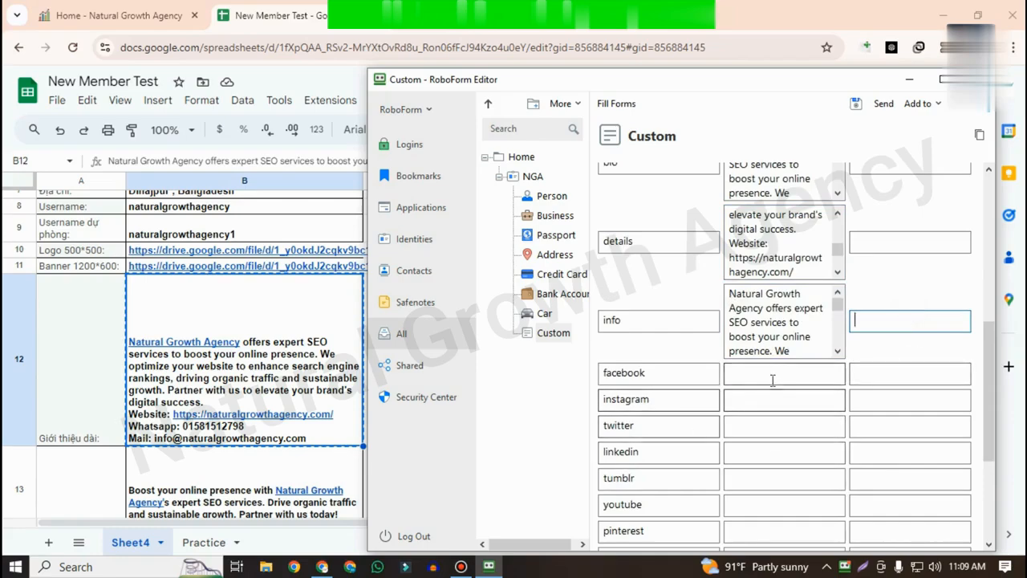
# - Review the sample social profile links in the spreadsheet and select the YouTube link in cell E19
pyautogui.click(84, 317)
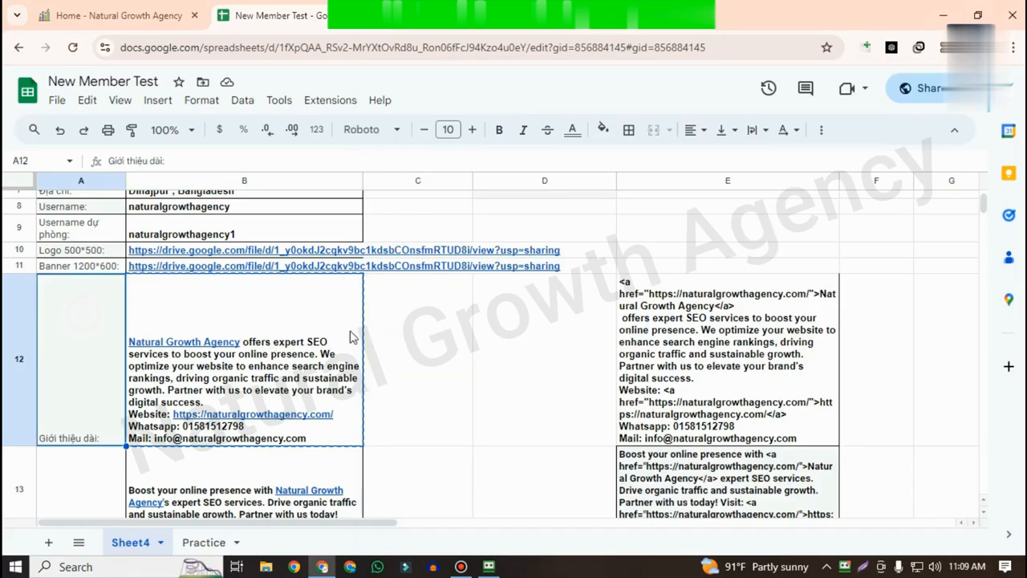
pyautogui.scroll(-5, 429, 370)
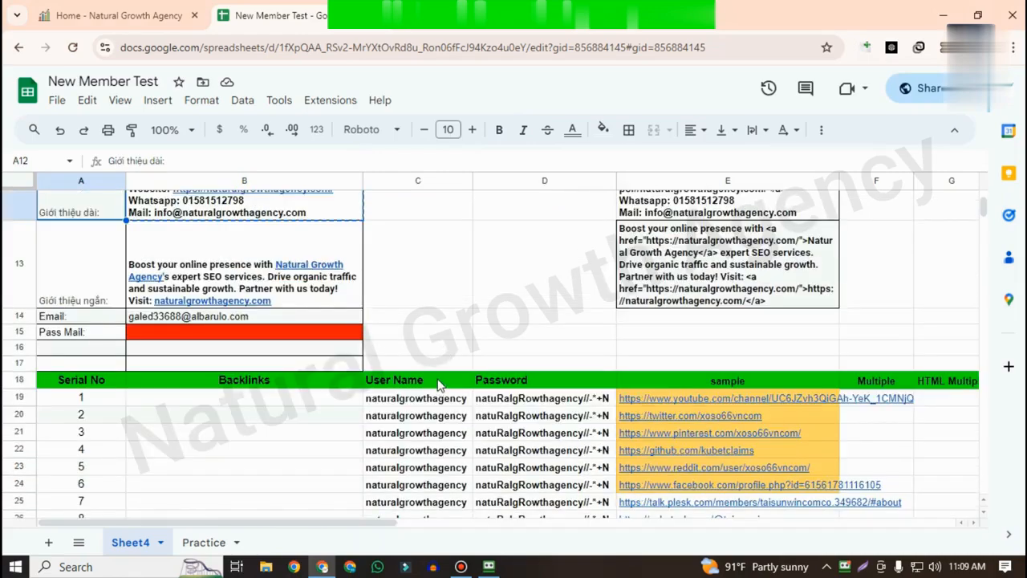
pyautogui.scroll(-2, 439, 375)
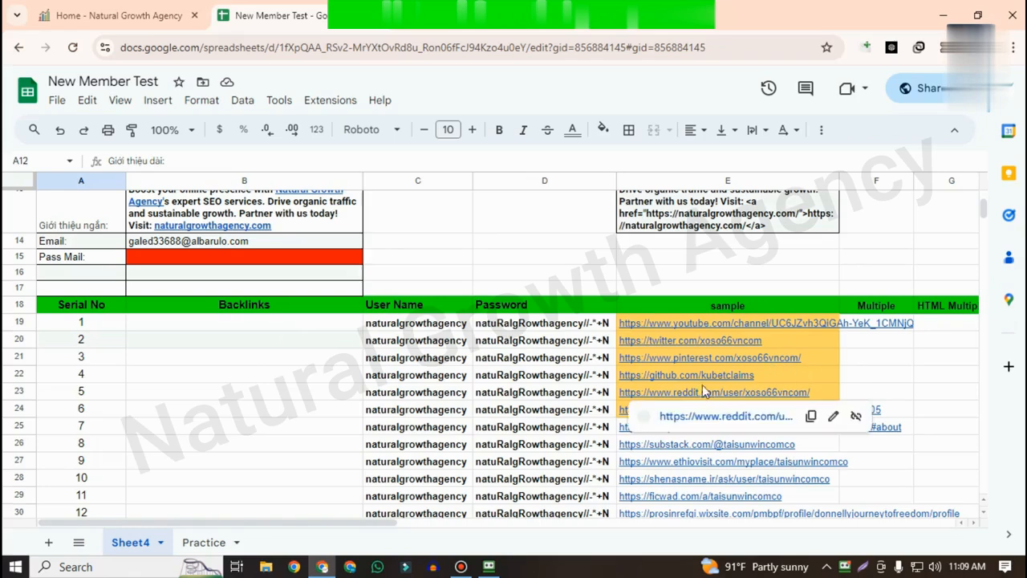
pyautogui.click(689, 324)
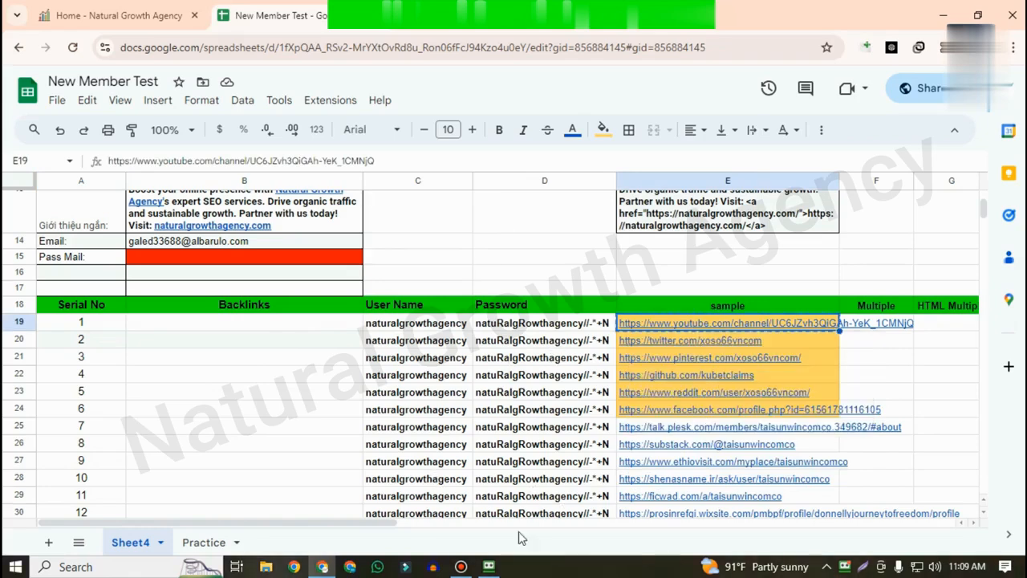
# - Examine the social network rows from facebook to twitch in RoboForm's Custom form beside the spreadsheet's sample links
pyautogui.click(489, 566)
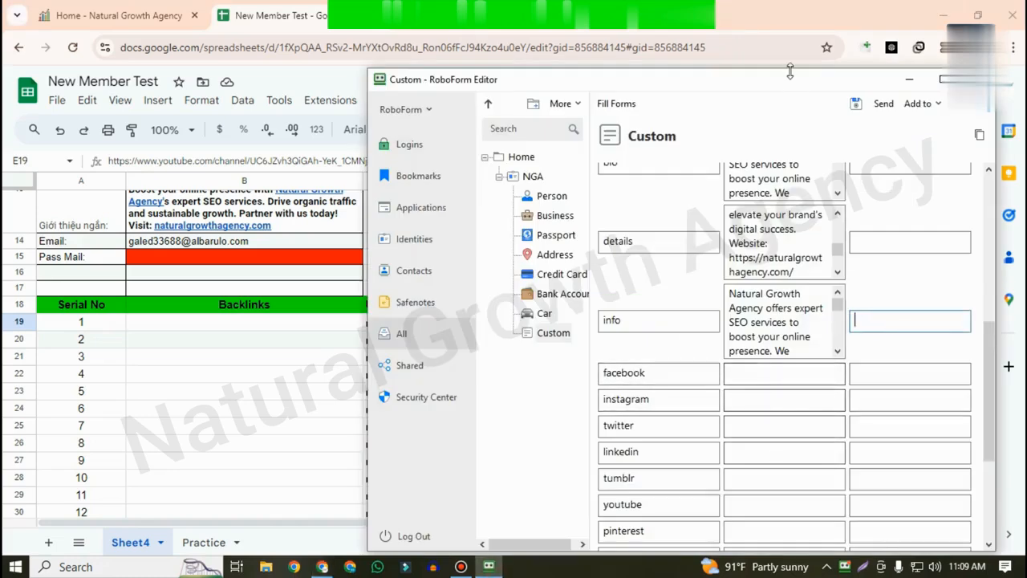
pyautogui.moveTo(792, 86); pyautogui.dragTo(413, 76)
pyautogui.click(394, 360)
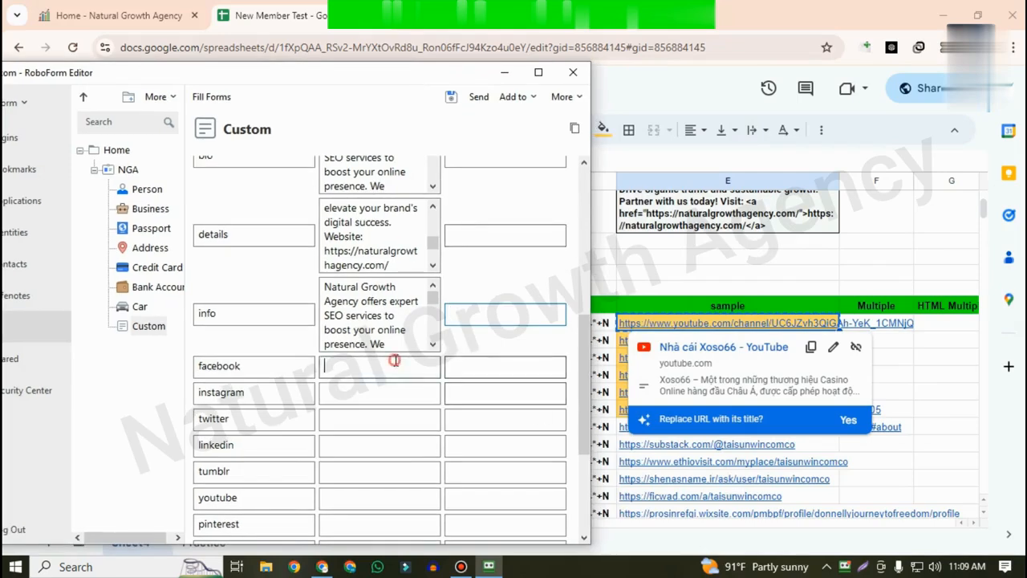
pyautogui.click(370, 501)
pyautogui.scroll(-3, 370, 500)
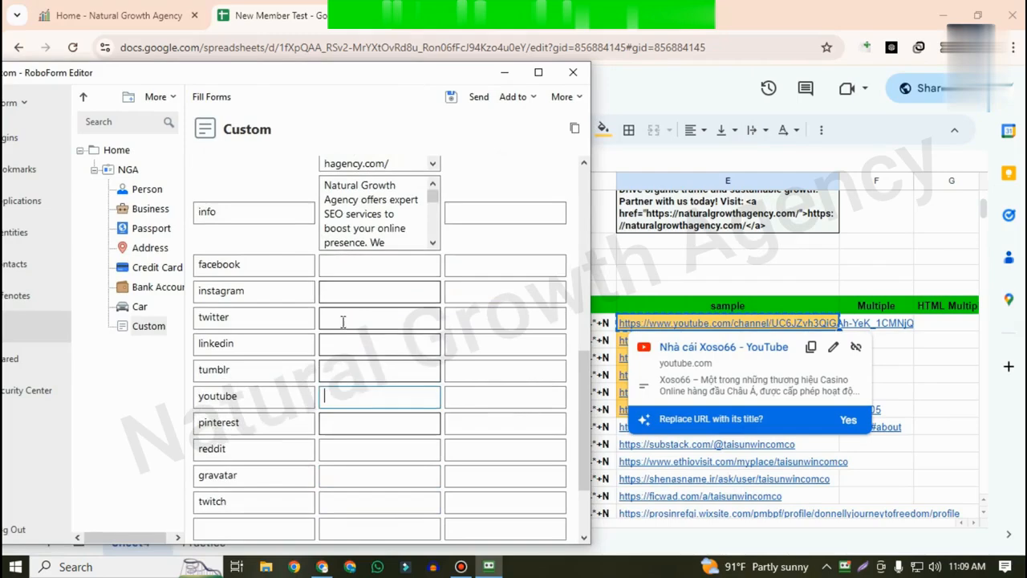
pyautogui.scroll(-2, 417, 386)
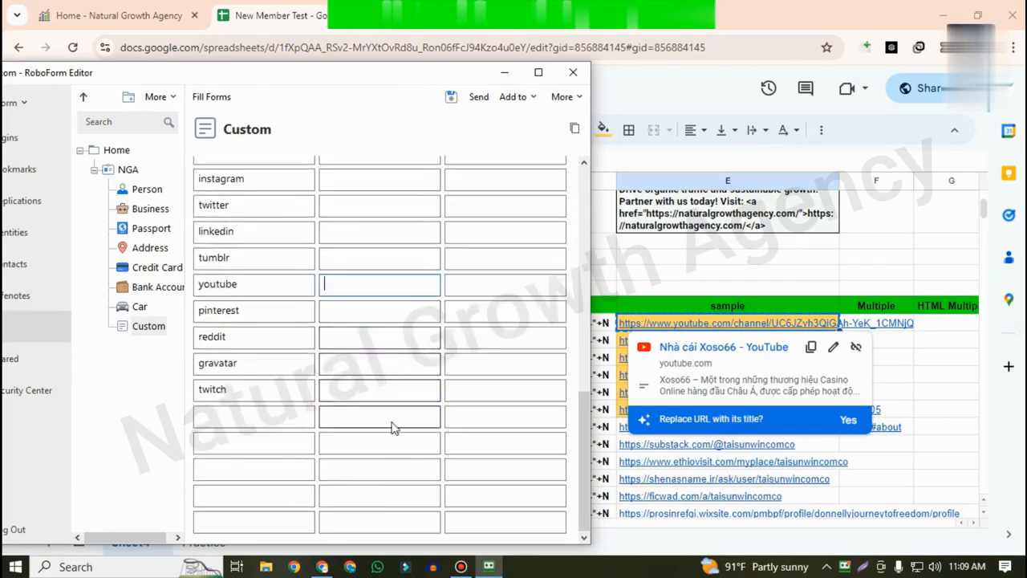
pyautogui.scroll(3, 394, 427)
pyautogui.scroll(-1, 390, 410)
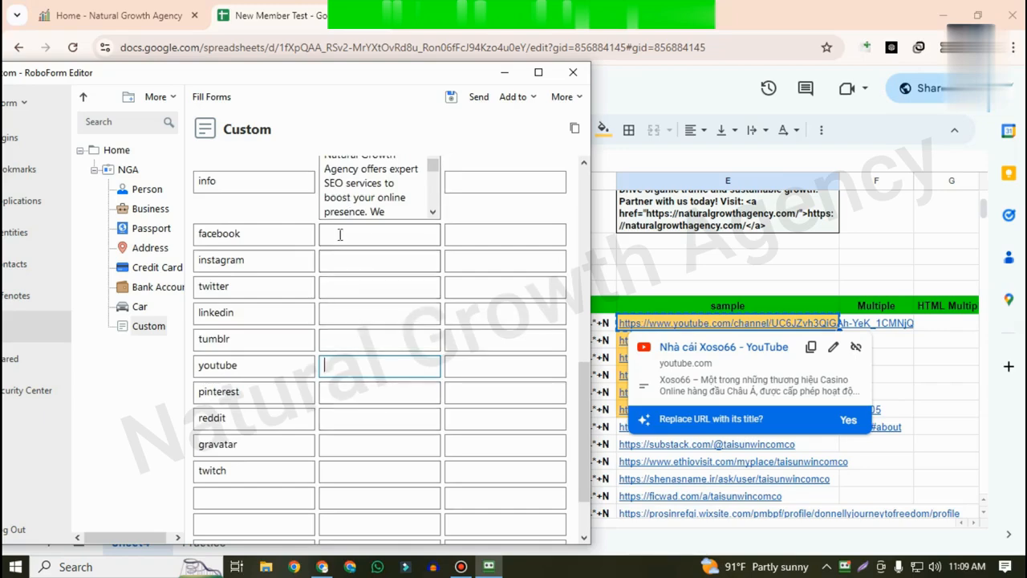
pyautogui.click(504, 72)
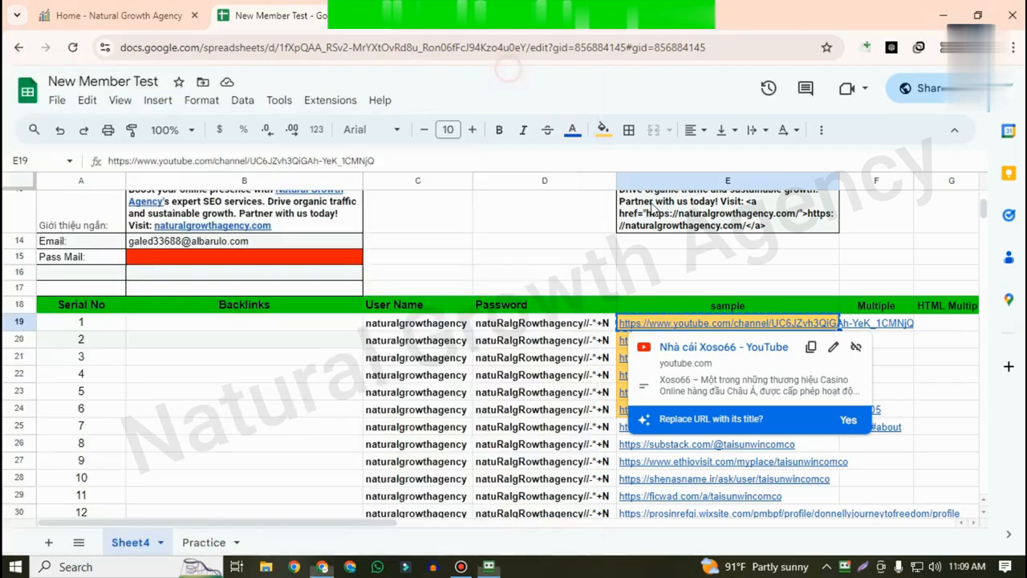
# - Copy the sample YouTube link from cell E19 and compare it with the youtube row in RoboForm's Custom form
pyautogui.click(846, 262)
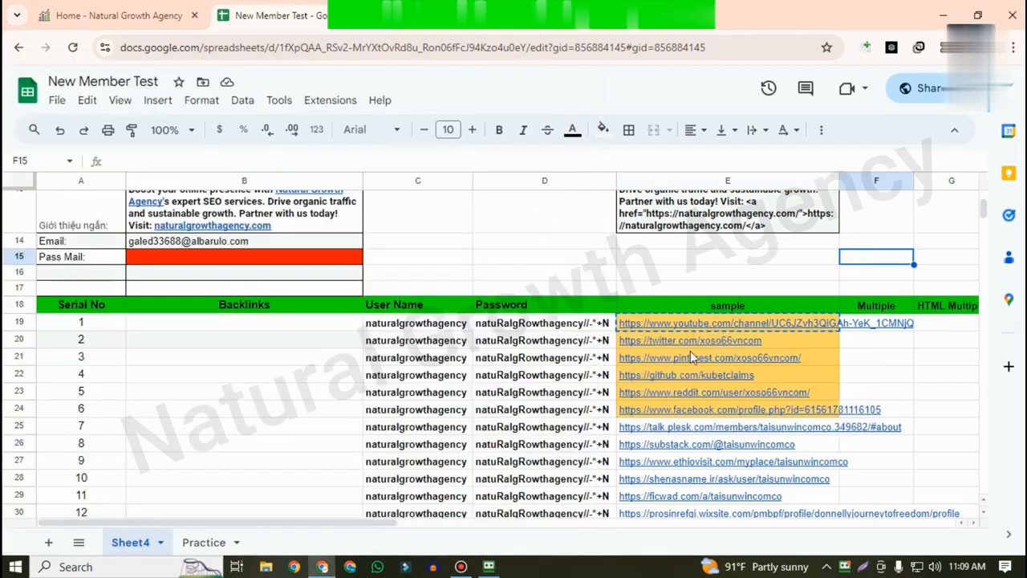
pyautogui.moveTo(690, 350)
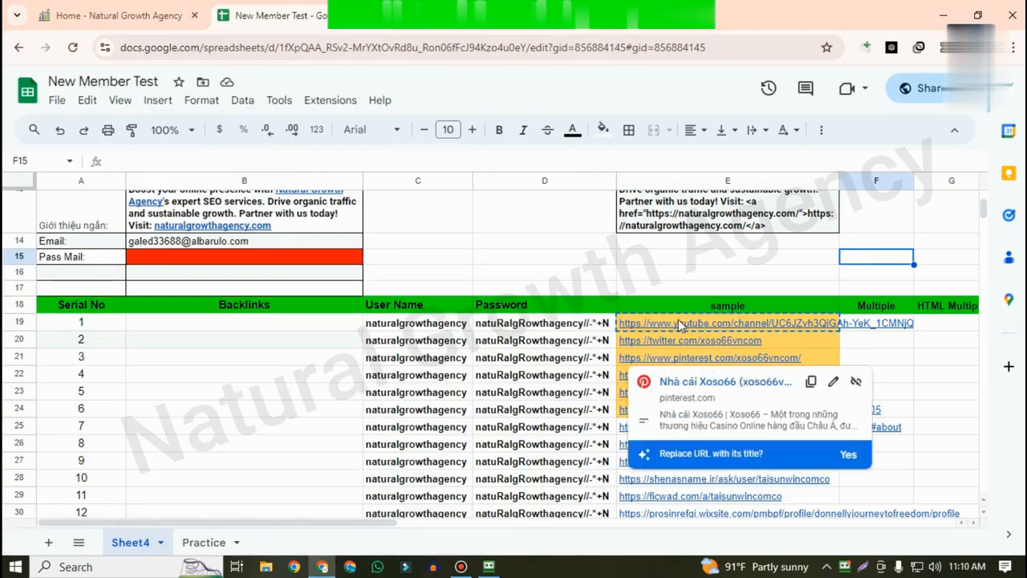
pyautogui.click(489, 566)
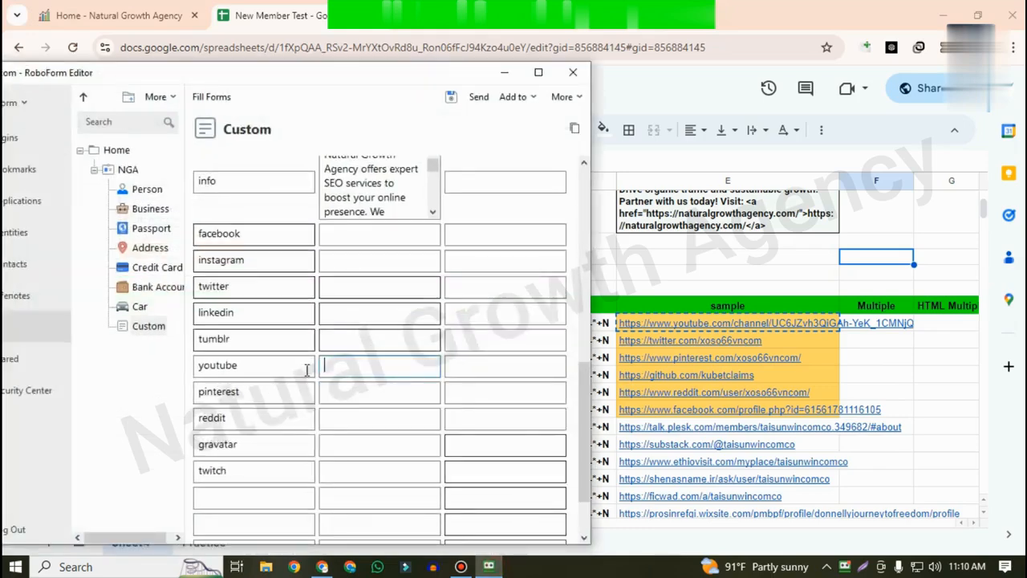
pyautogui.click(680, 328)
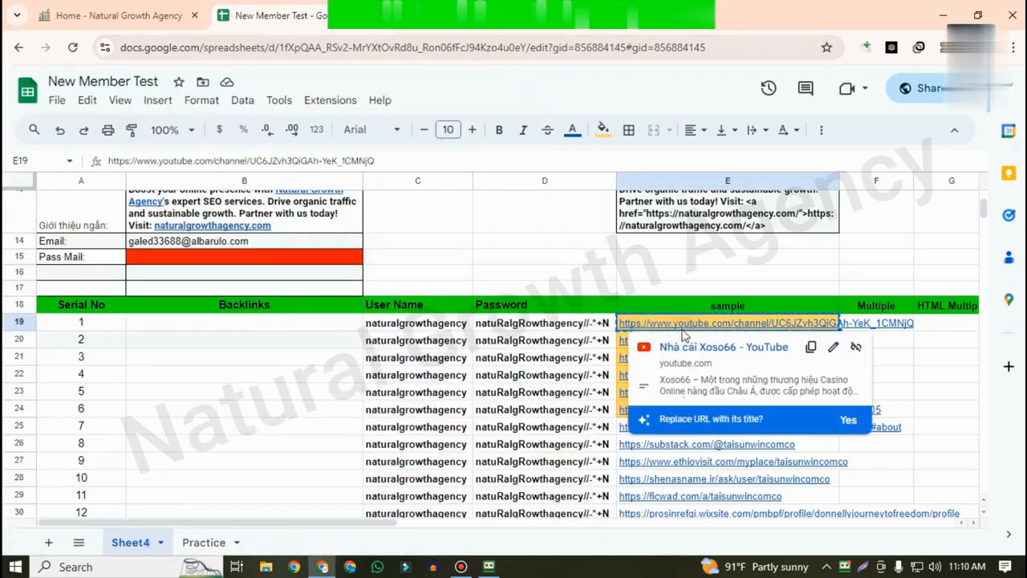
pyautogui.hotkey('ctrl', 'c')
pyautogui.click(353, 331)
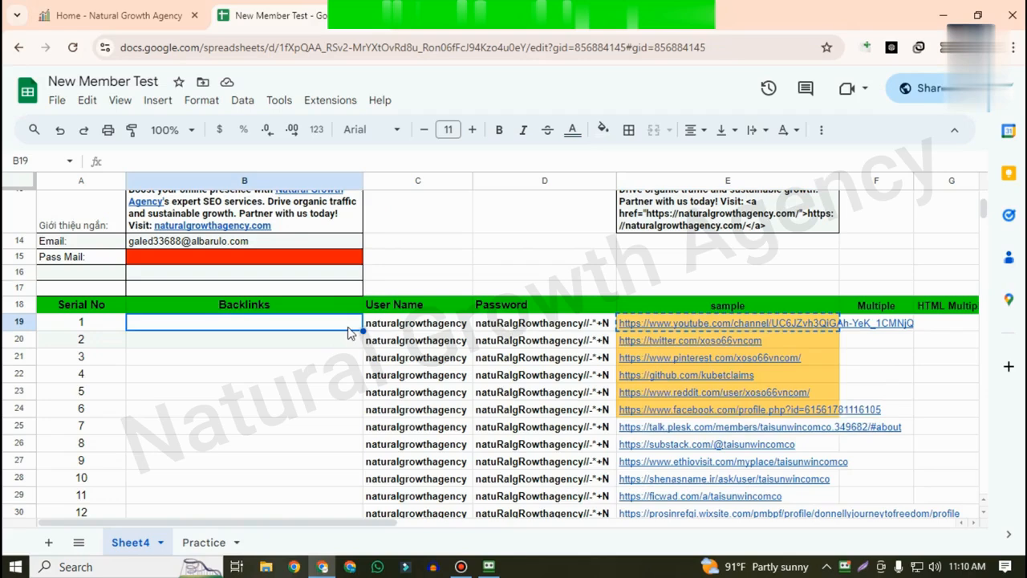
pyautogui.click(489, 566)
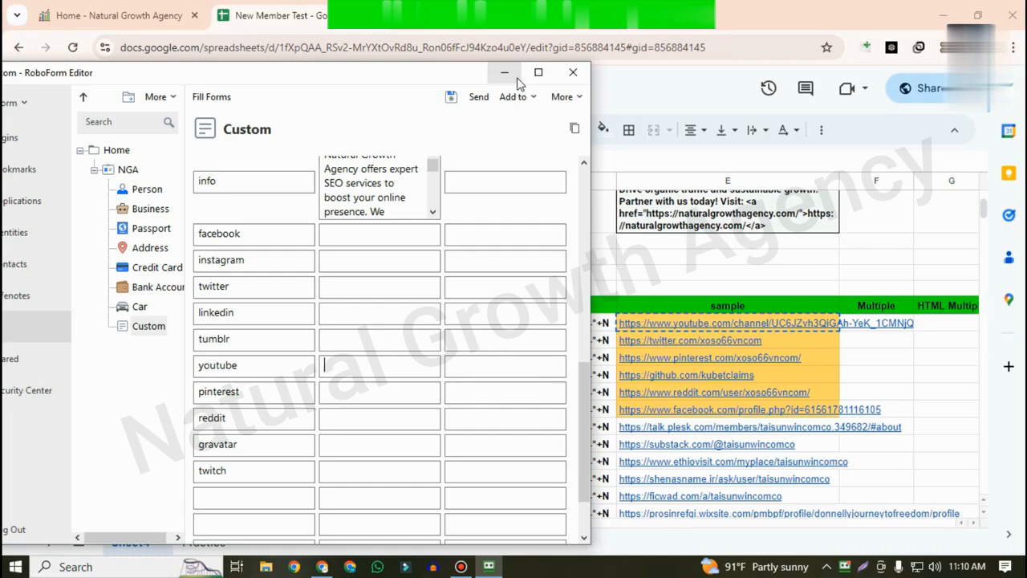
pyautogui.click(506, 73)
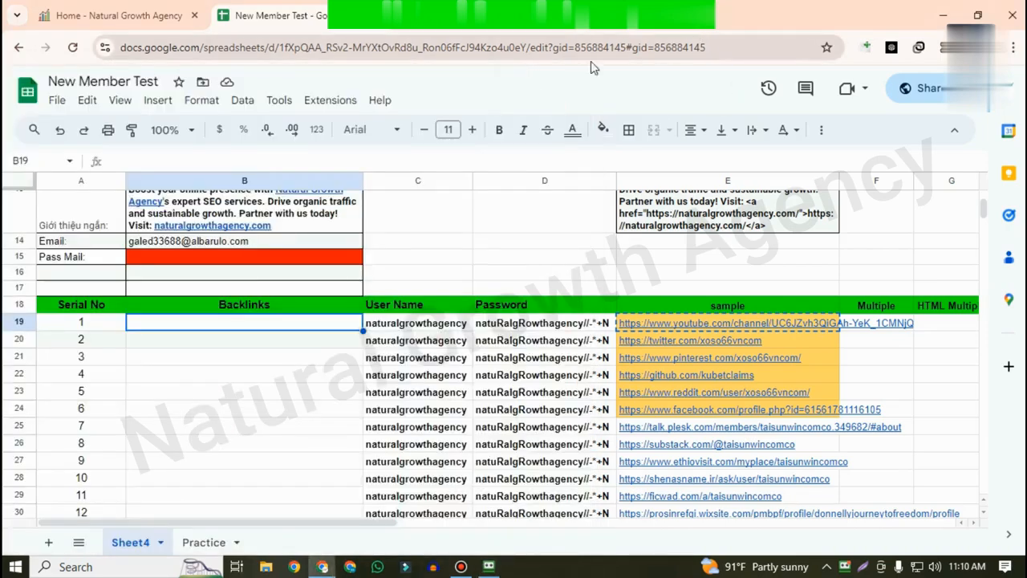
# - Search the web for "roboform extension" and open the RoboForm Password Manager page in the Chrome Web Store
pyautogui.click(430, 32)
pyautogui.click(365, 47)
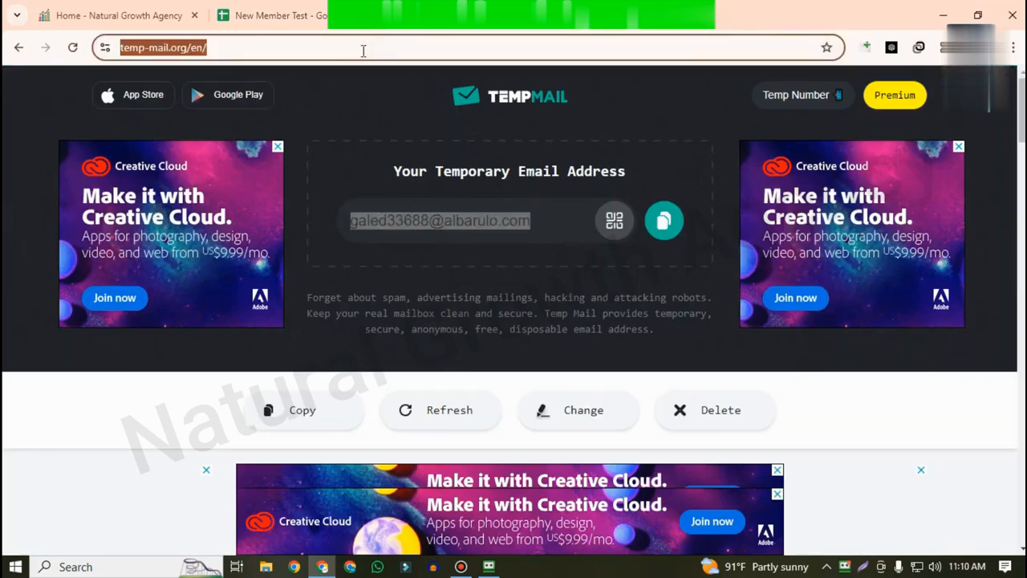
pyautogui.write('r')
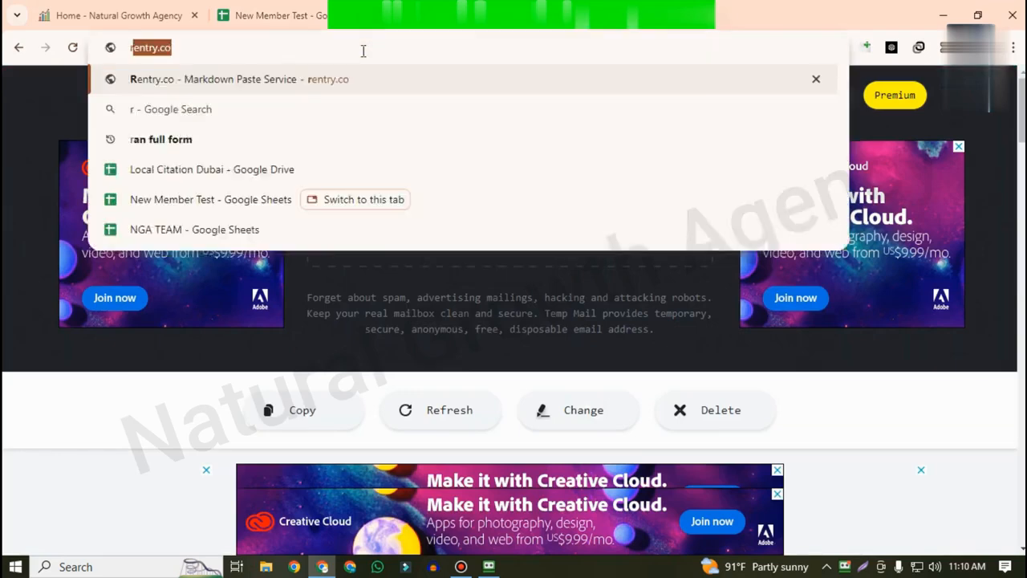
pyautogui.write('oboform')
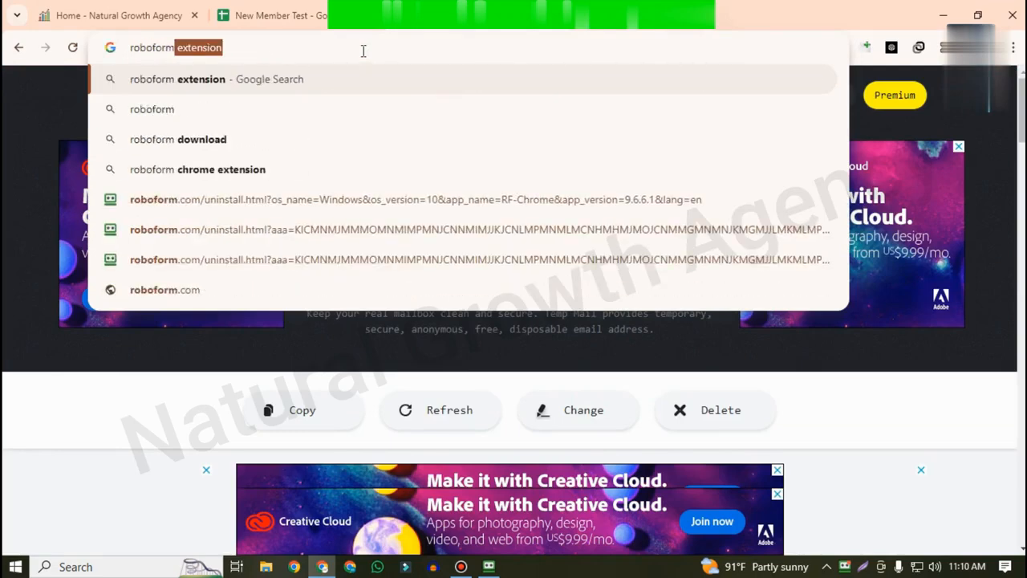
pyautogui.press('Return')
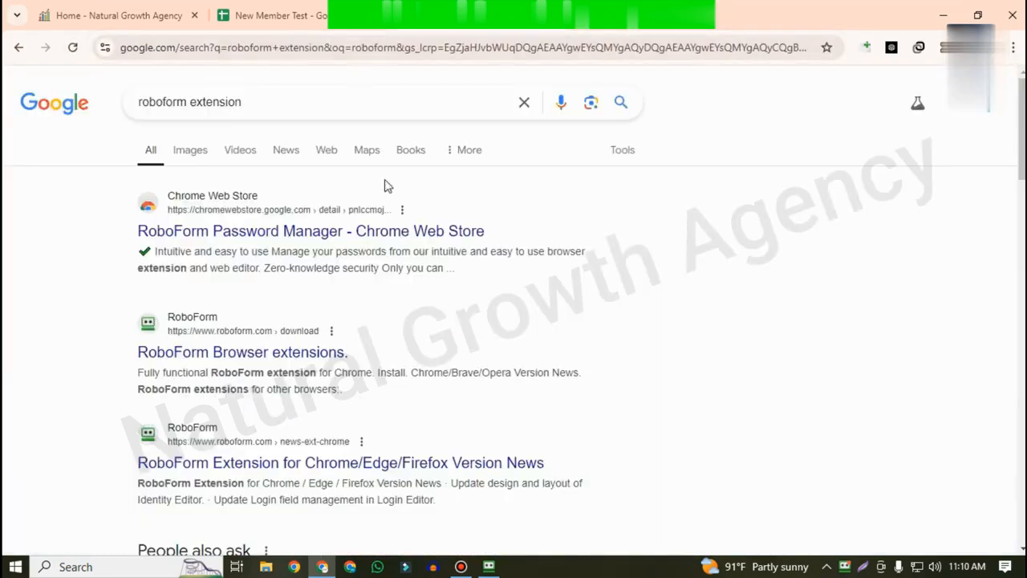
pyautogui.click(339, 241)
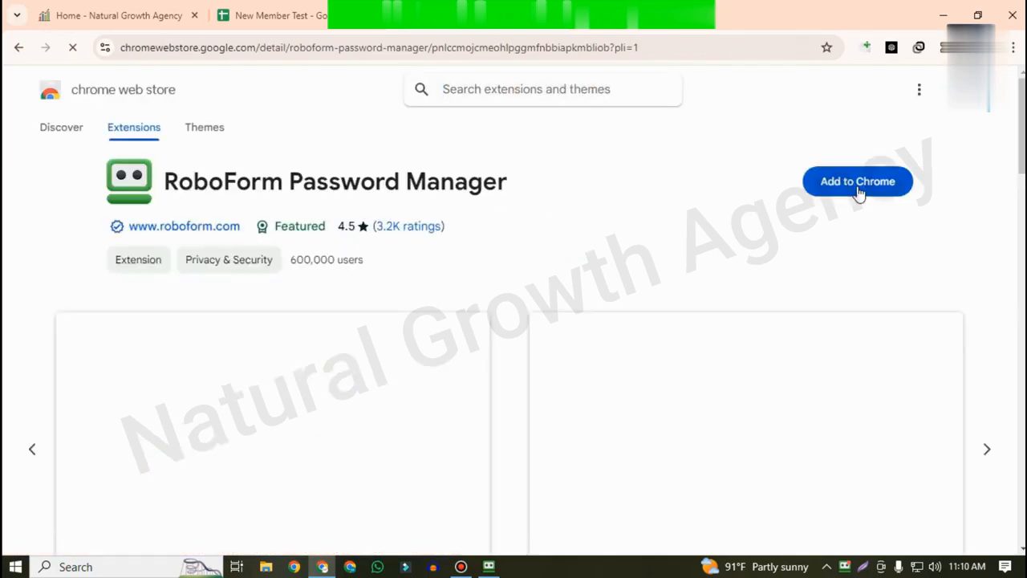
# - Add the RoboForm Password Manager extension to Chrome and pin it
pyautogui.click(858, 189)
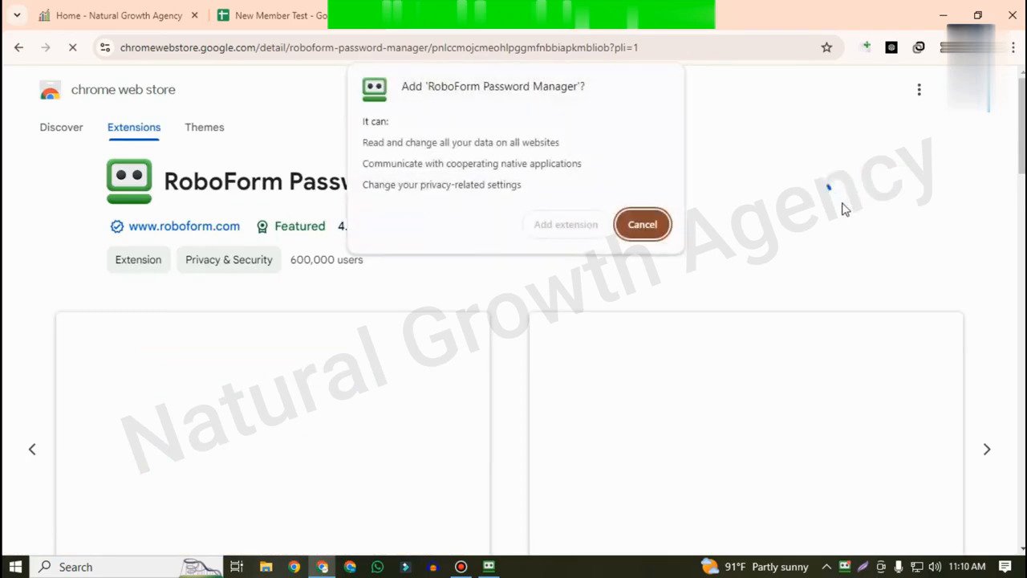
pyautogui.click(634, 225)
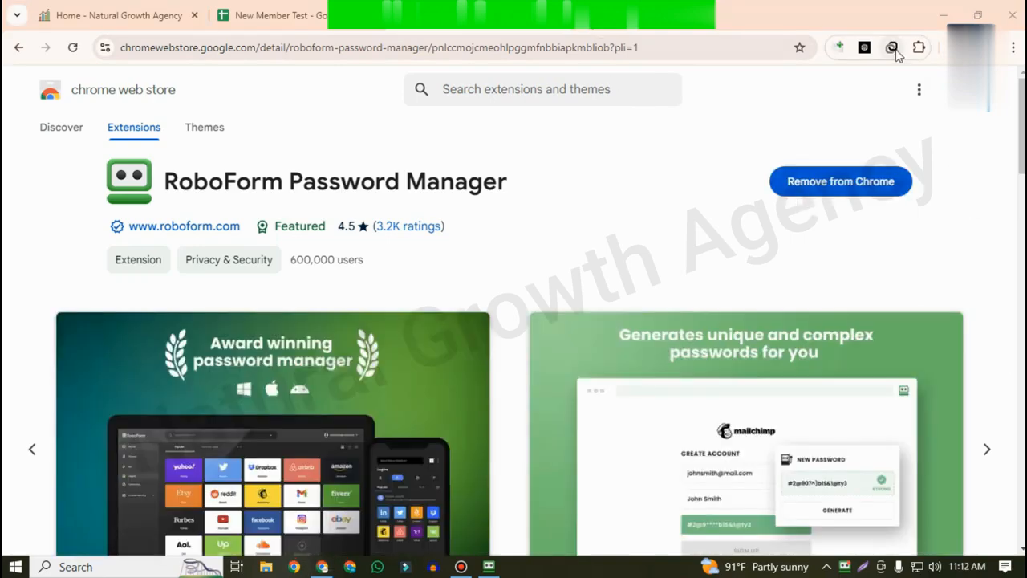
pyautogui.click(919, 47)
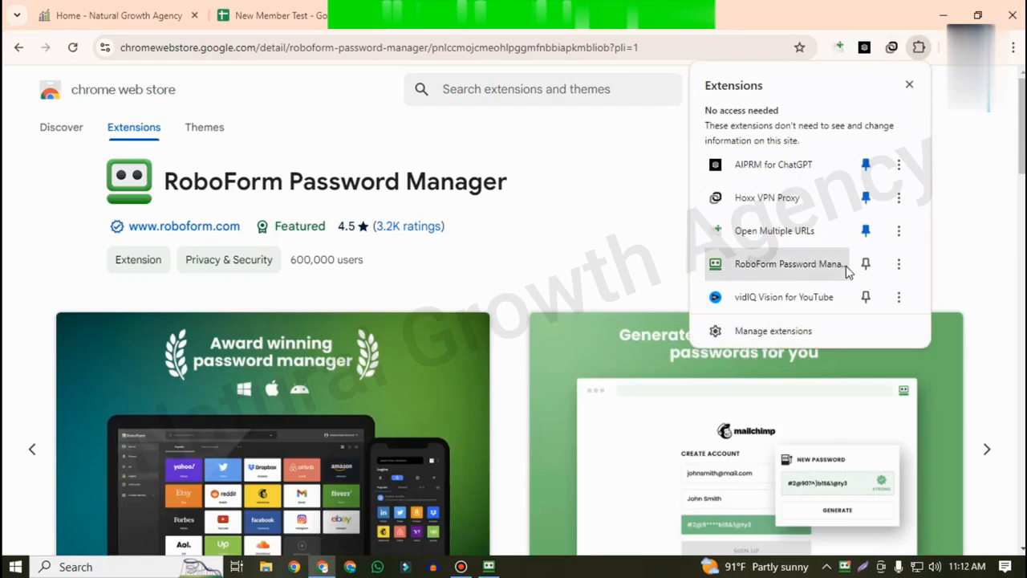
pyautogui.click(863, 264)
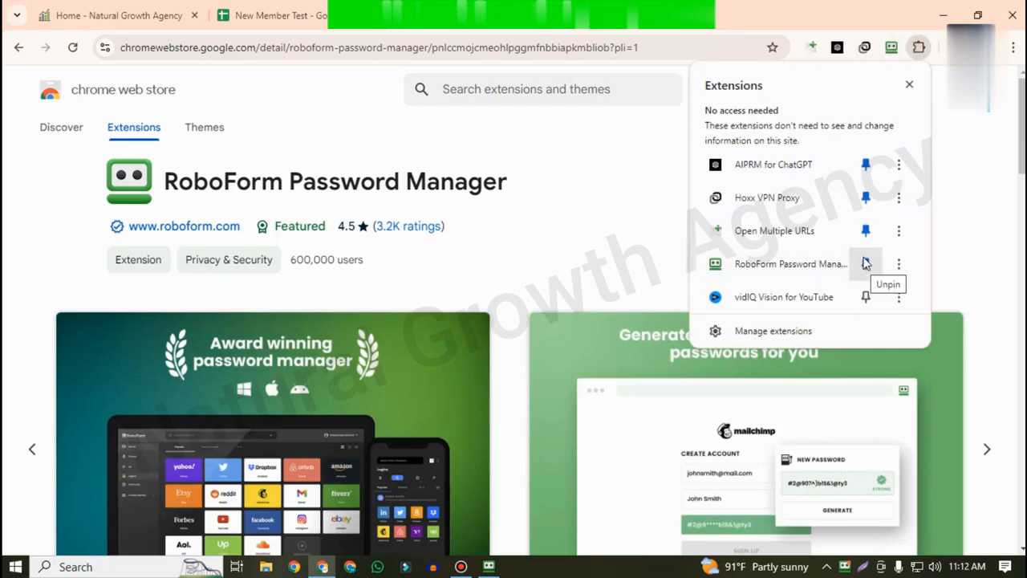
pyautogui.click(954, 189)
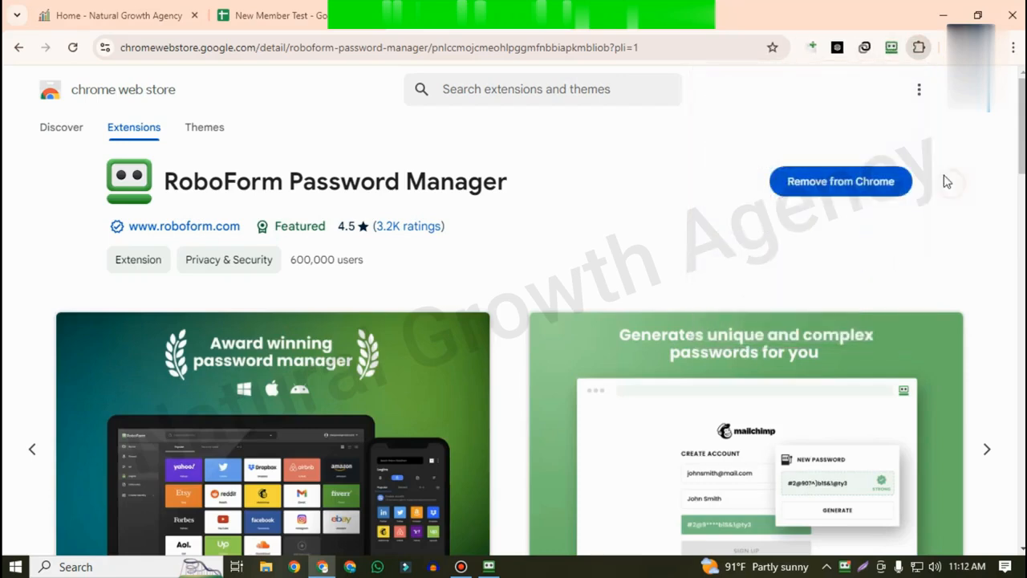
# - Enable "Show lower RoboForm toolbar in web browsers" in the RoboForm extension's general options
pyautogui.rightClick(893, 49)
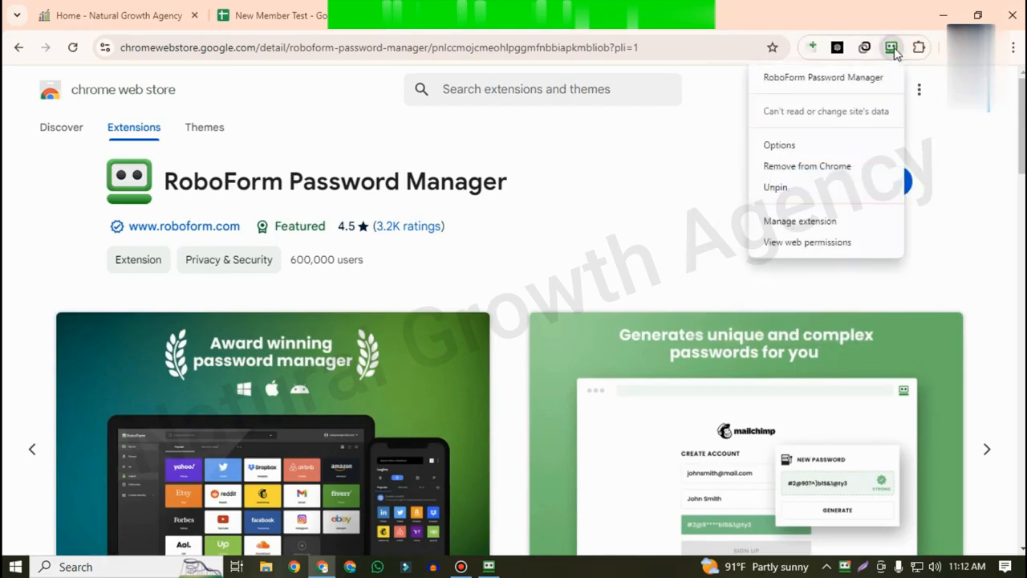
pyautogui.click(778, 145)
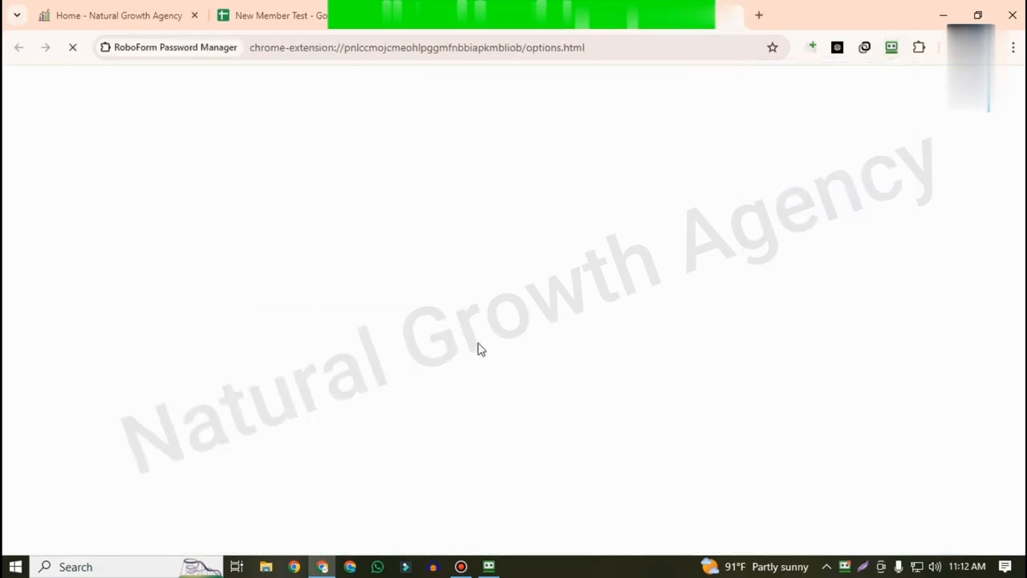
pyautogui.scroll(-1, 819, 407)
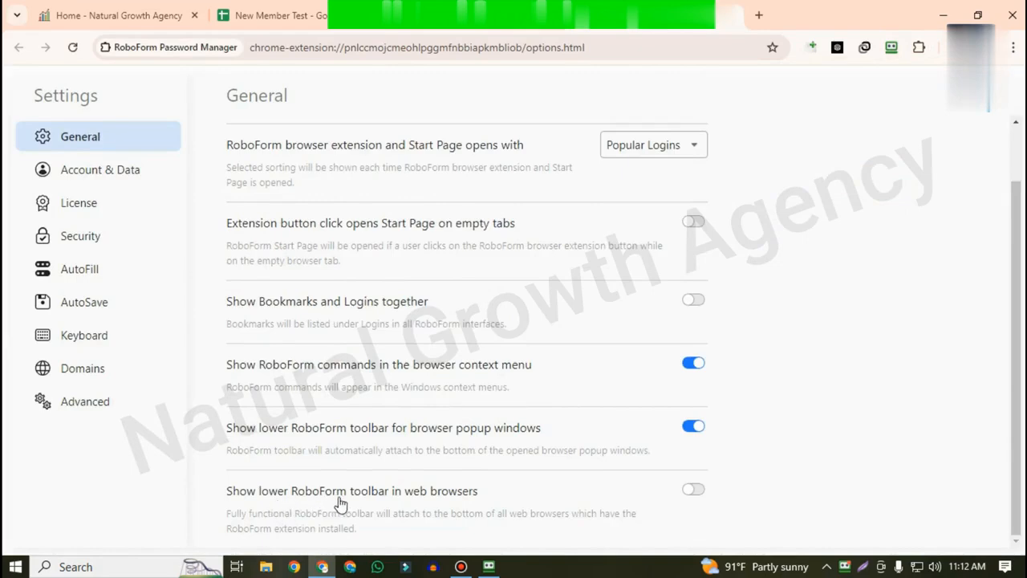
pyautogui.click(695, 490)
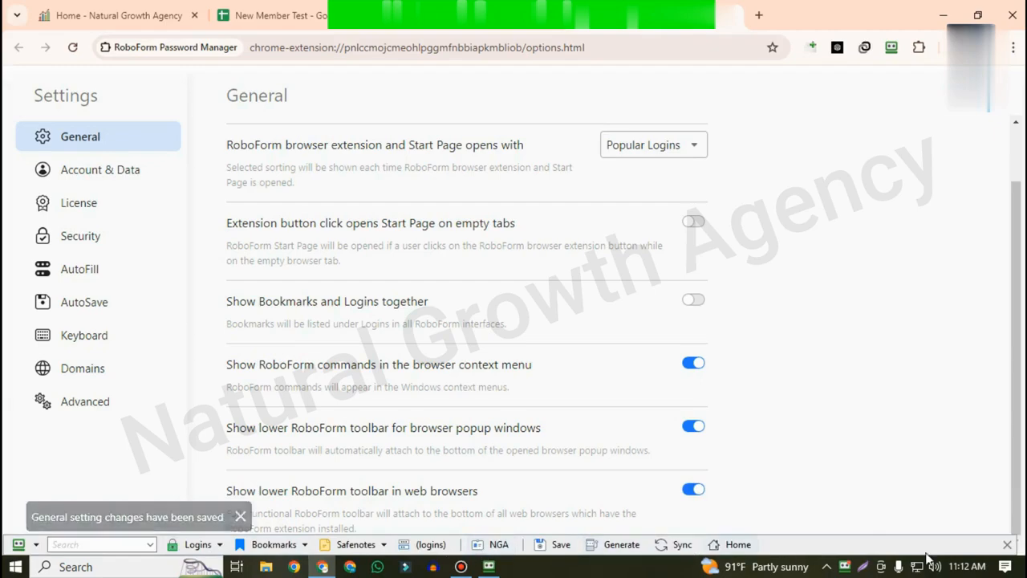
pyautogui.click(858, 568)
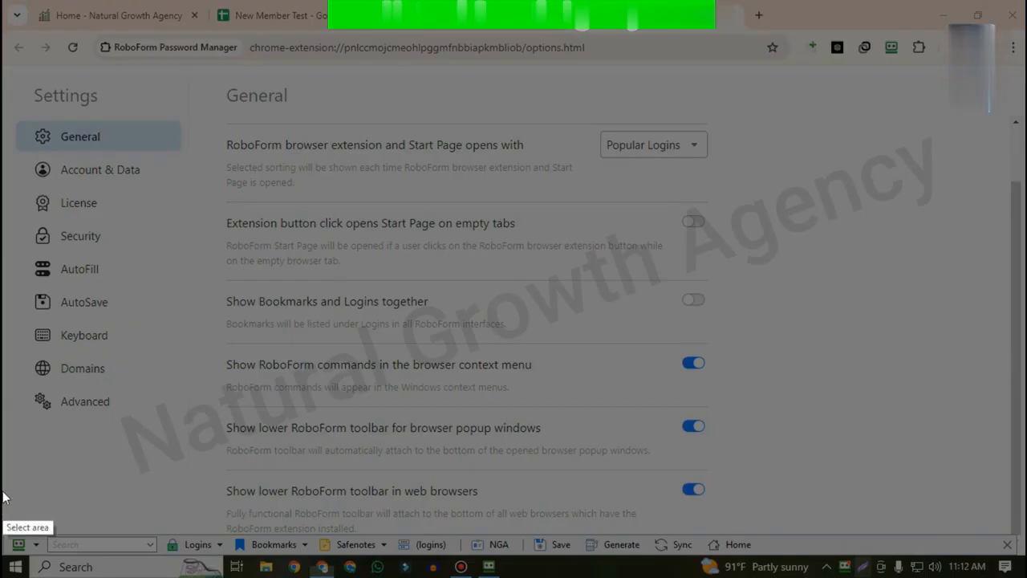
pyautogui.moveTo(3, 496); pyautogui.dragTo(1025, 577)
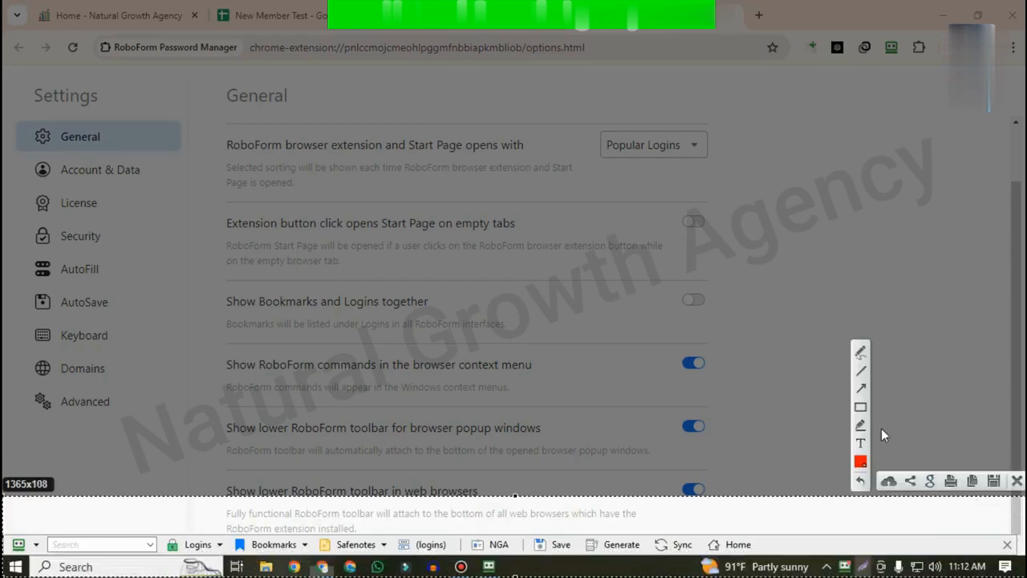
pyautogui.click(861, 388)
pyautogui.moveTo(542, 508); pyautogui.dragTo(507, 538)
pyautogui.moveTo(436, 505); pyautogui.dragTo(488, 536)
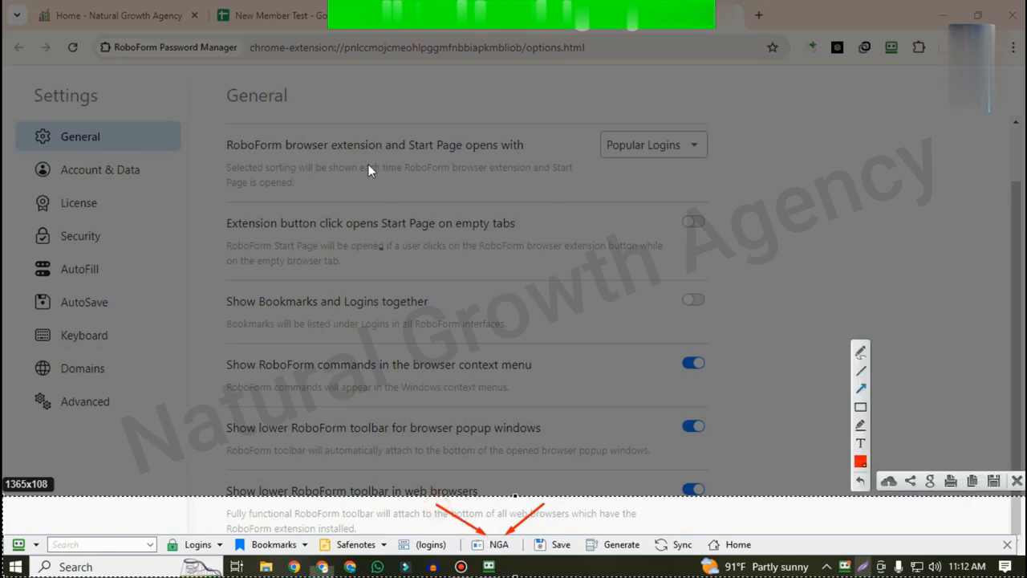
pyautogui.moveTo(306, 117); pyautogui.dragTo(490, 365)
pyautogui.moveTo(468, 103)
pyautogui.mouseDown()
pyautogui.moveTo(461, 321)
pyautogui.moveTo(536, 393)
pyautogui.mouseUp()
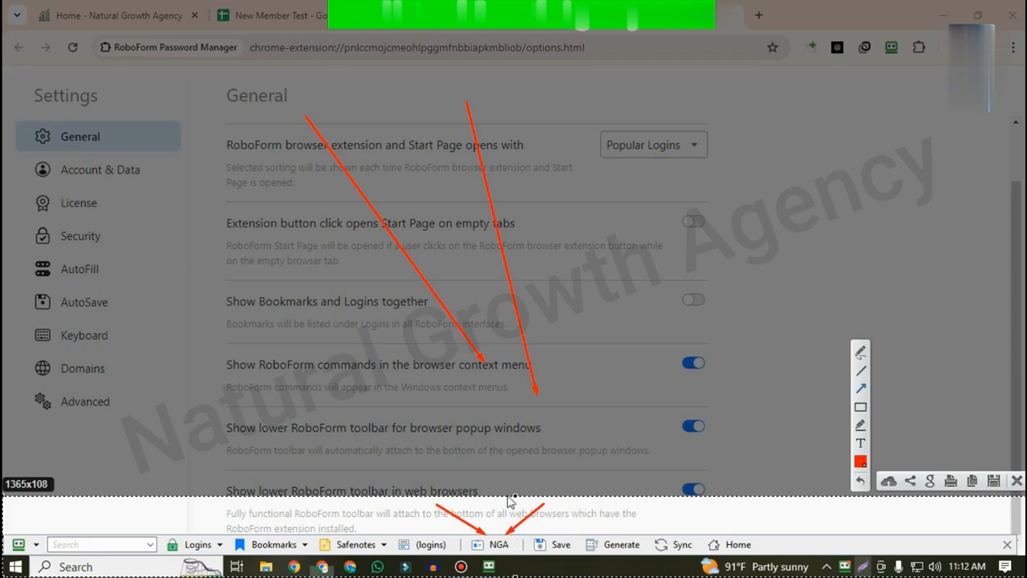
pyautogui.press('Escape')
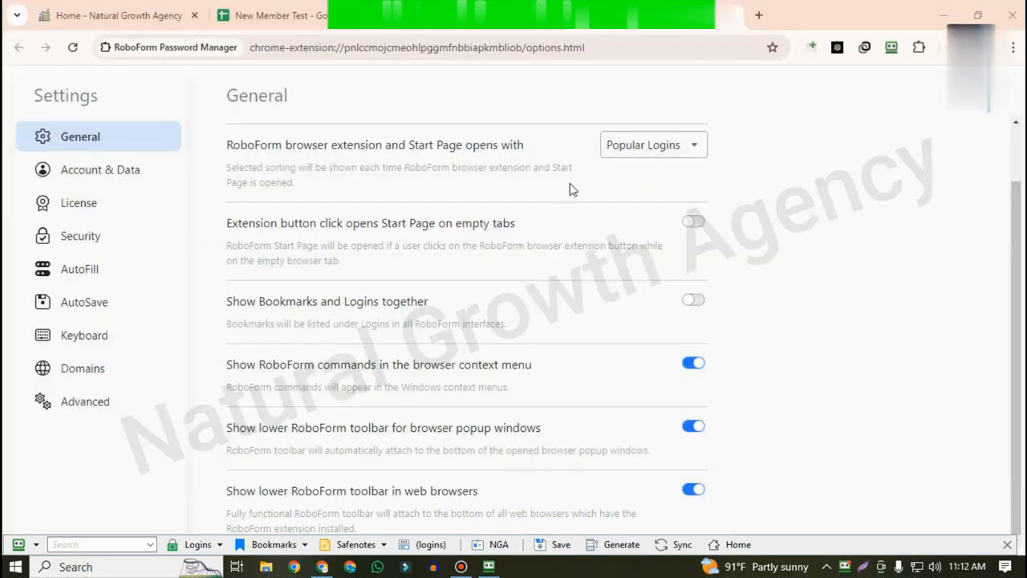